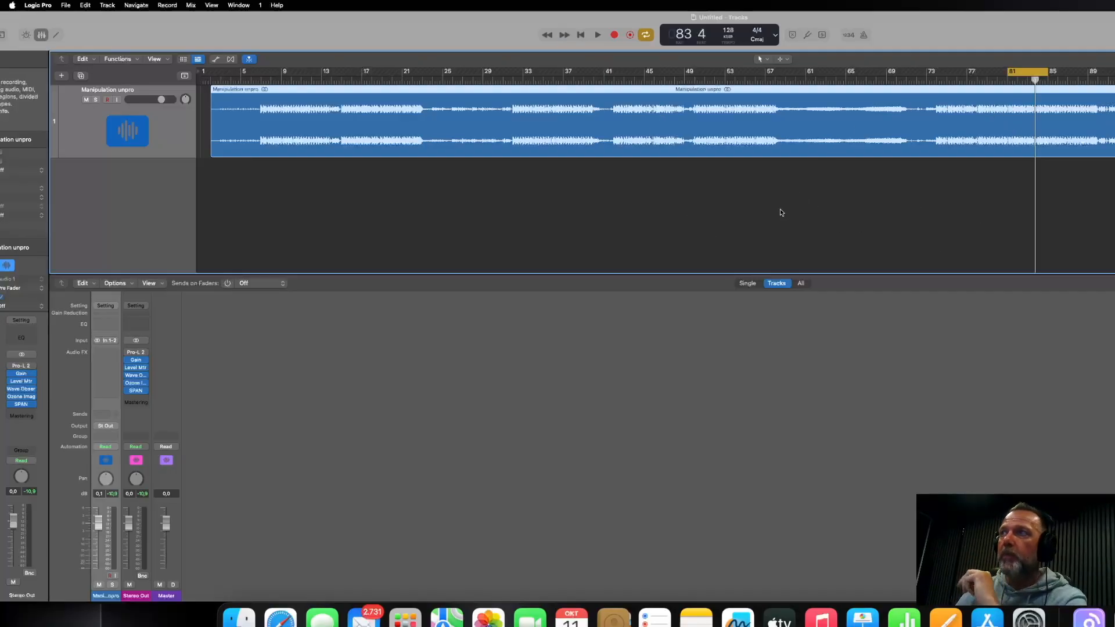
Open the SPAN, Ozone Imager 2 and Wave Observer plug-ins from the Stereo Out channel and arrange their windows side by side.
click(135, 390)
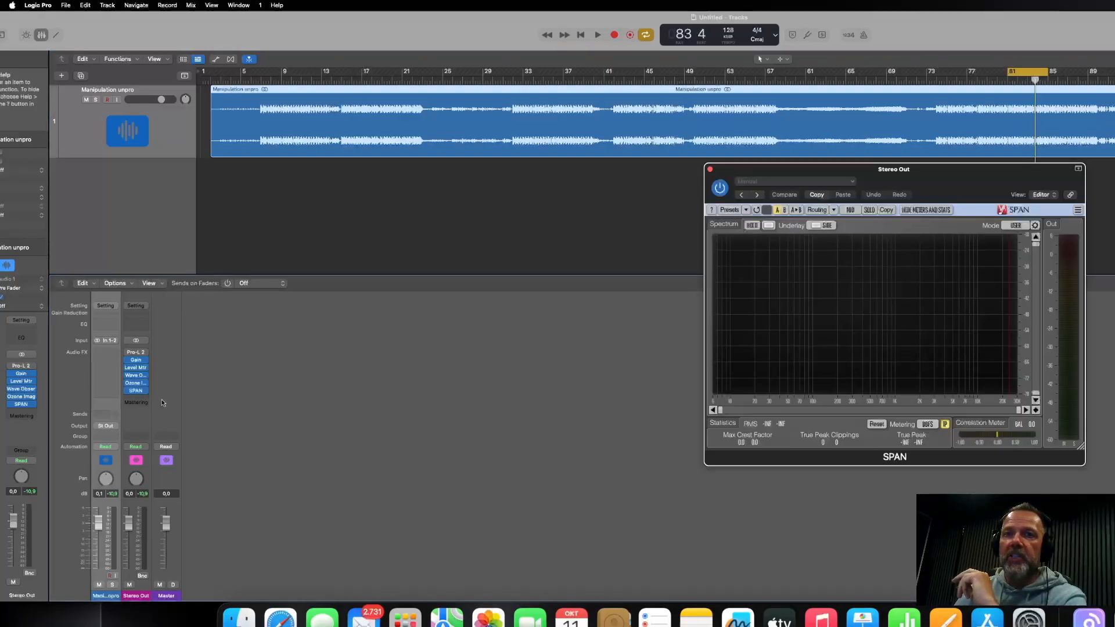
drag(843, 168, 952, 176)
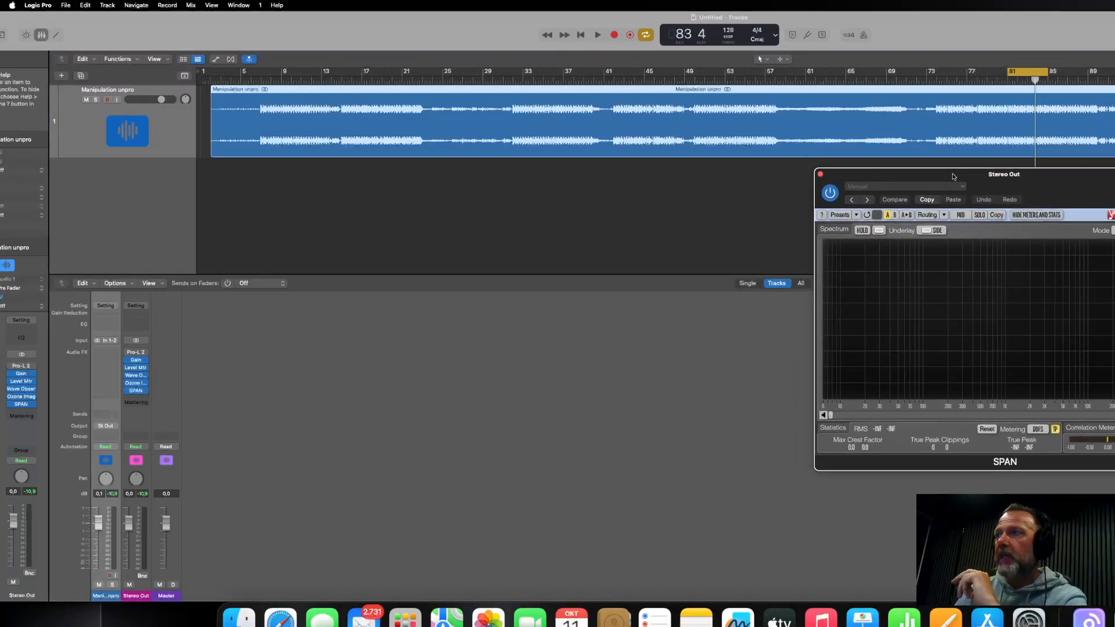
click(148, 383)
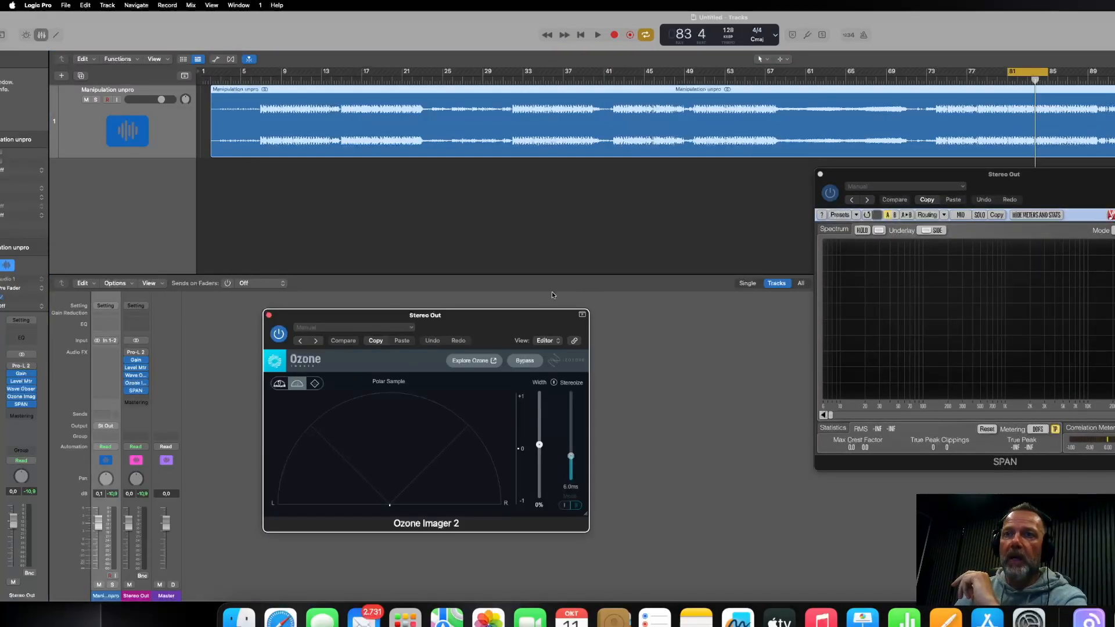
drag(458, 321, 666, 193)
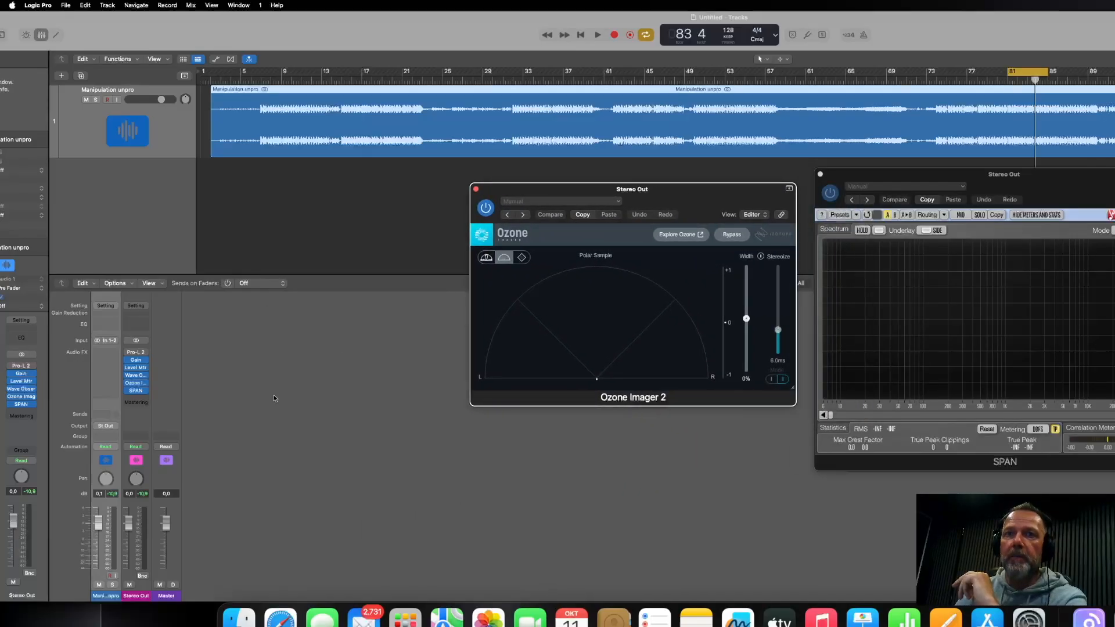
click(136, 375)
drag(966, 379, 553, 417)
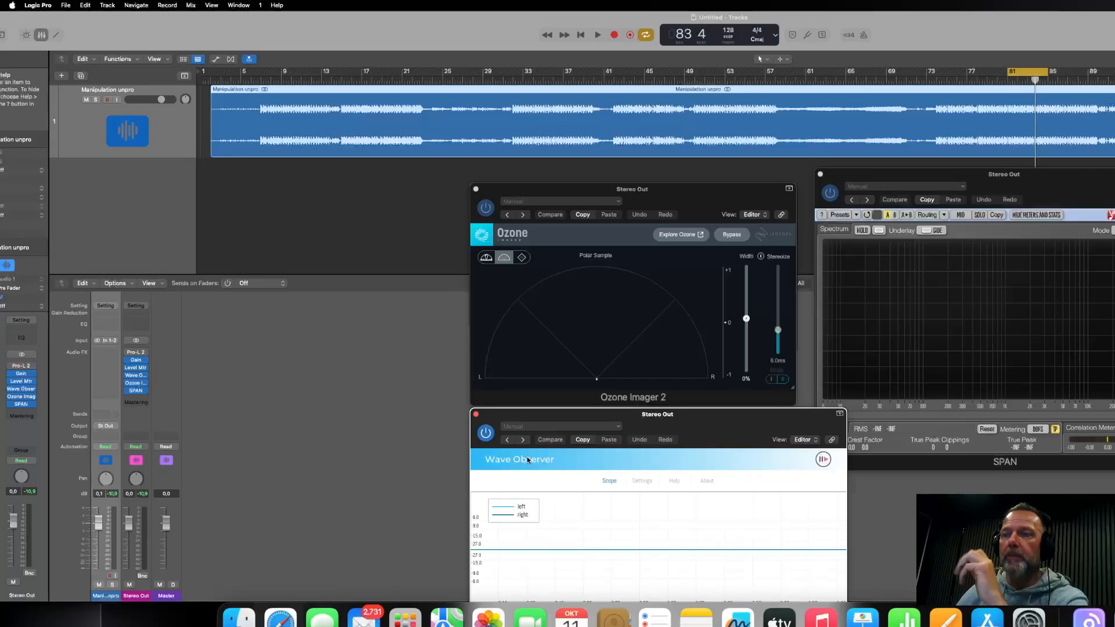
Show the Level Meter and Gain plug-ins on the Stereo Out channel, including Gain's Mono switch, and close both windows.
click(138, 371)
drag(735, 380, 388, 318)
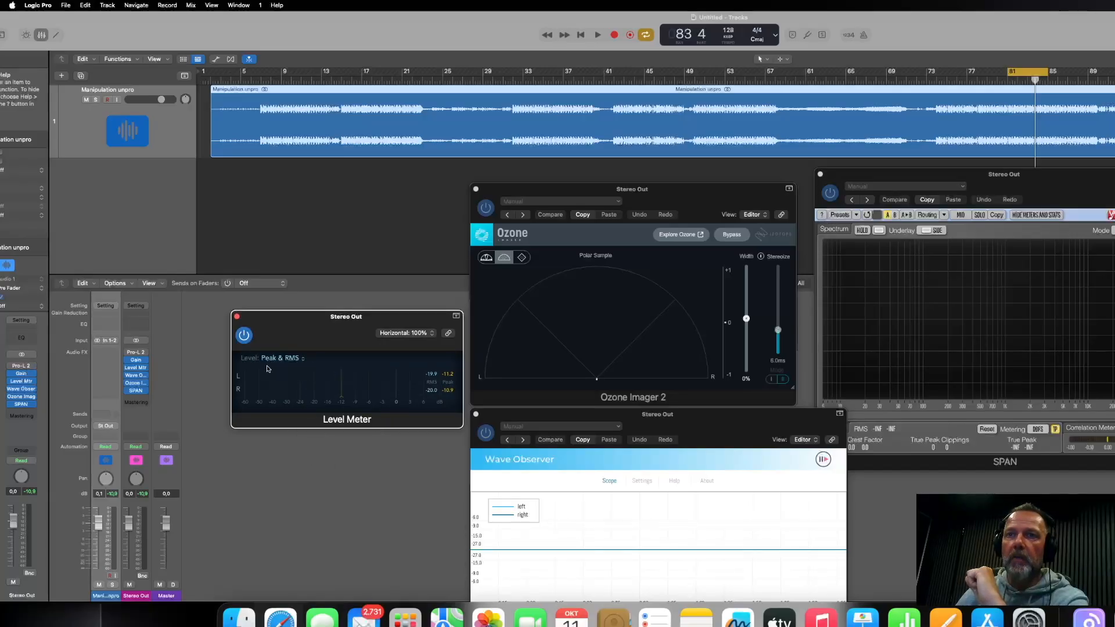
click(137, 360)
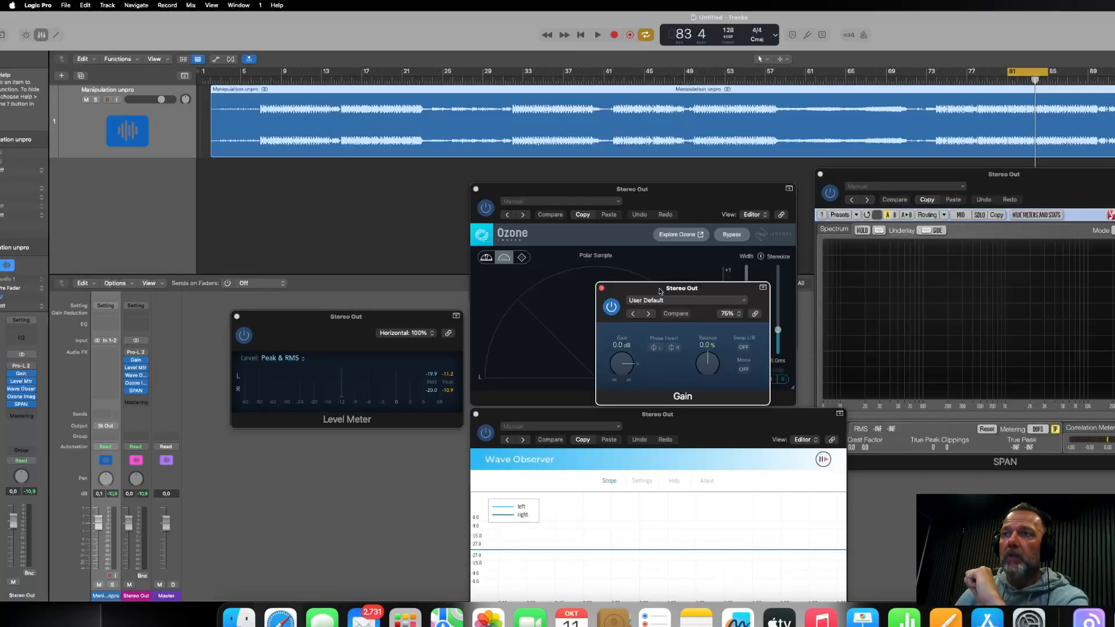
drag(660, 291, 353, 237)
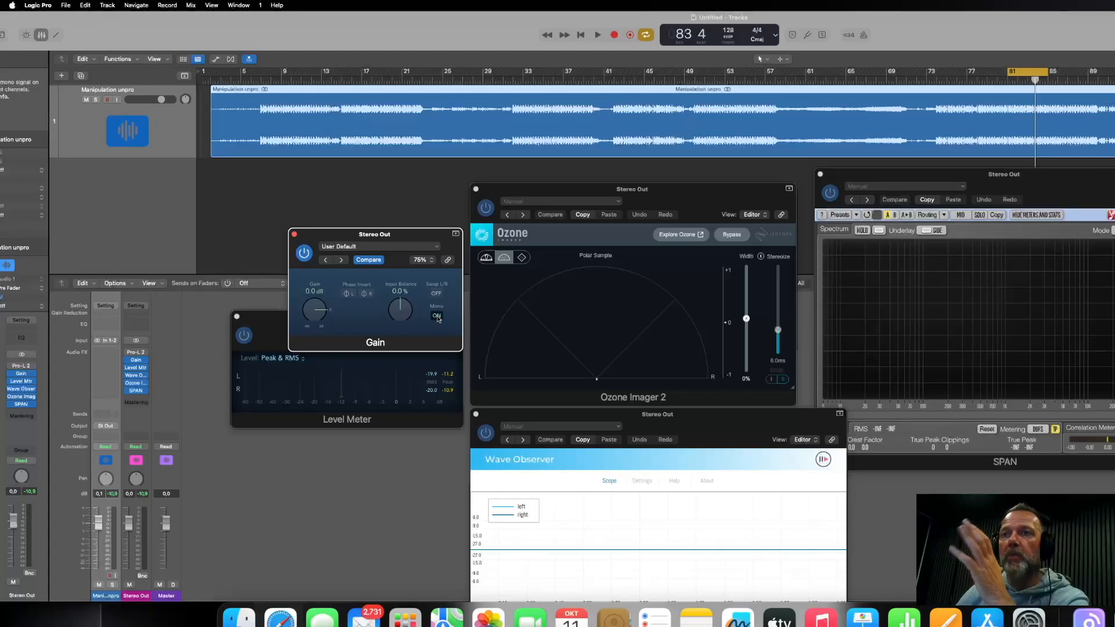
click(294, 235)
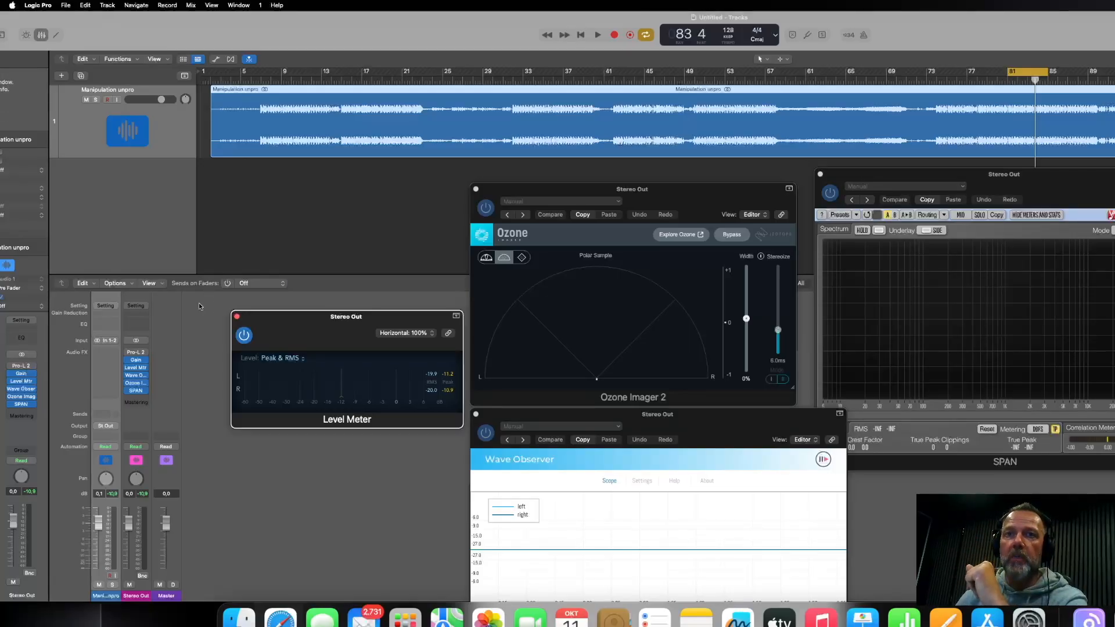
click(236, 317)
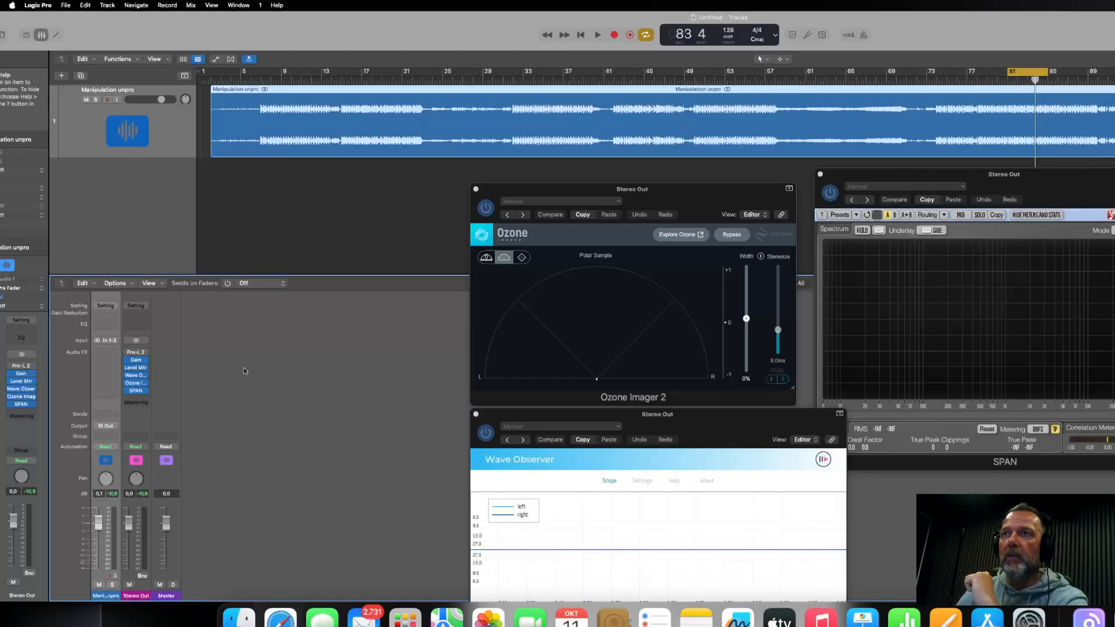
Play the looped section to check the analyzers, moving the SPAN and Ozone Imager 2 windows out of the way.
drag(964, 175, 1017, 254)
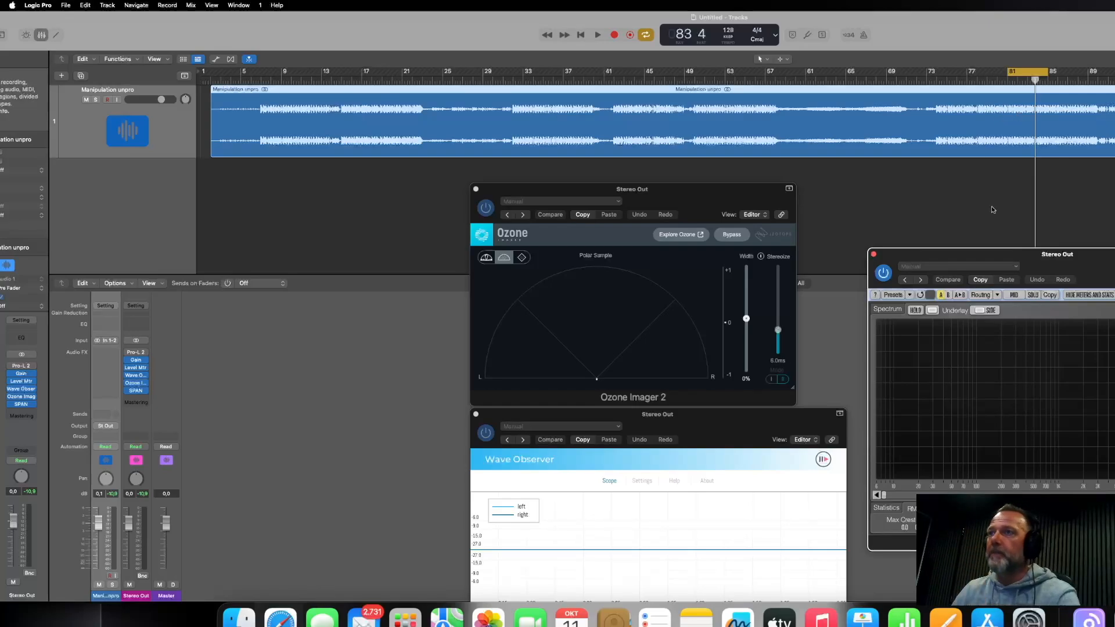
key(space)
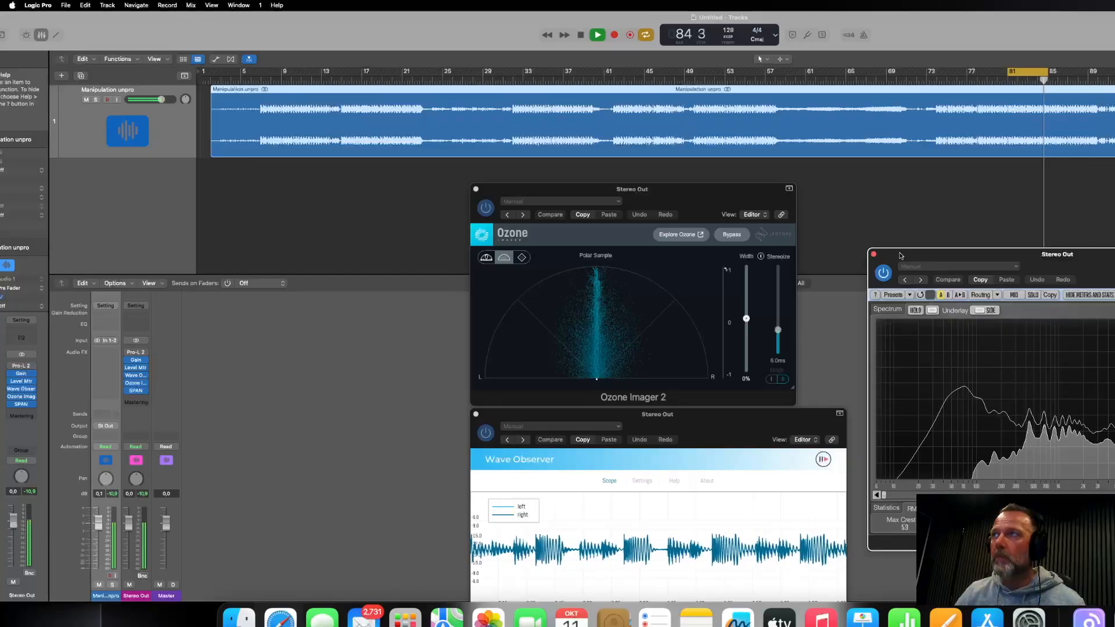
key(space)
drag(675, 202, 1114, 335)
Duplicate the Manipulation unpro track with its audio region onto a new track and rename the copy "side".
click(185, 138)
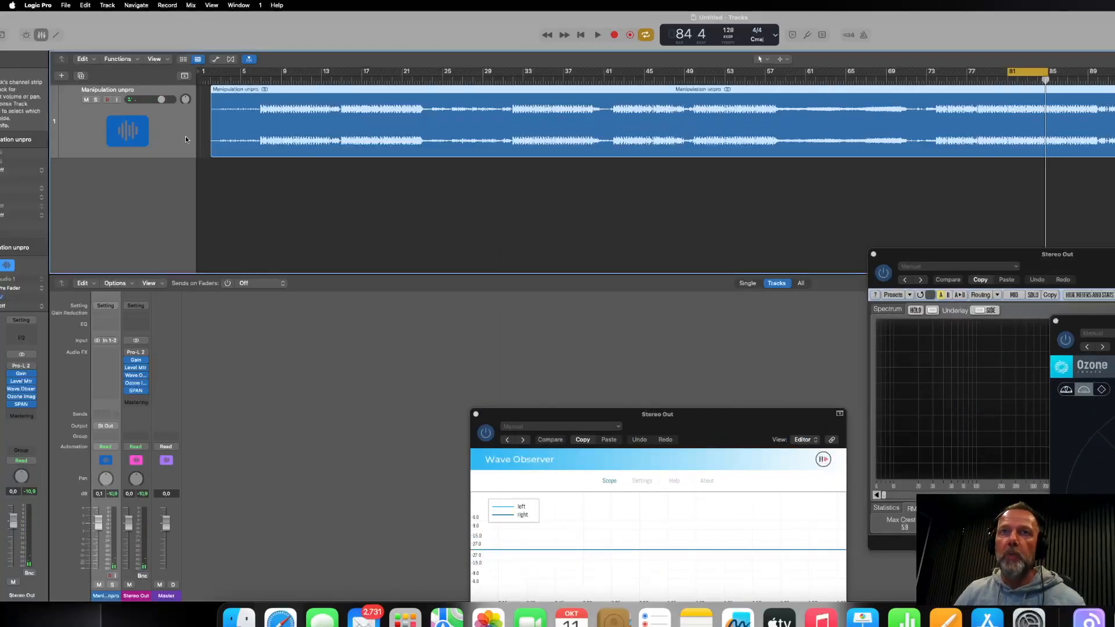
drag(186, 137, 180, 221)
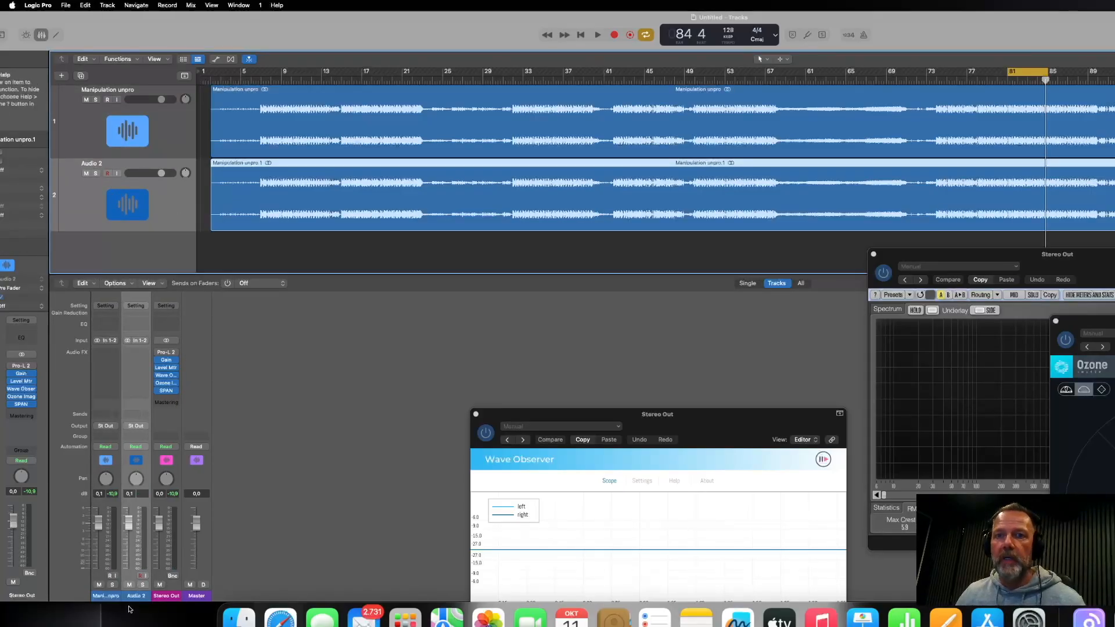
right_click(133, 519)
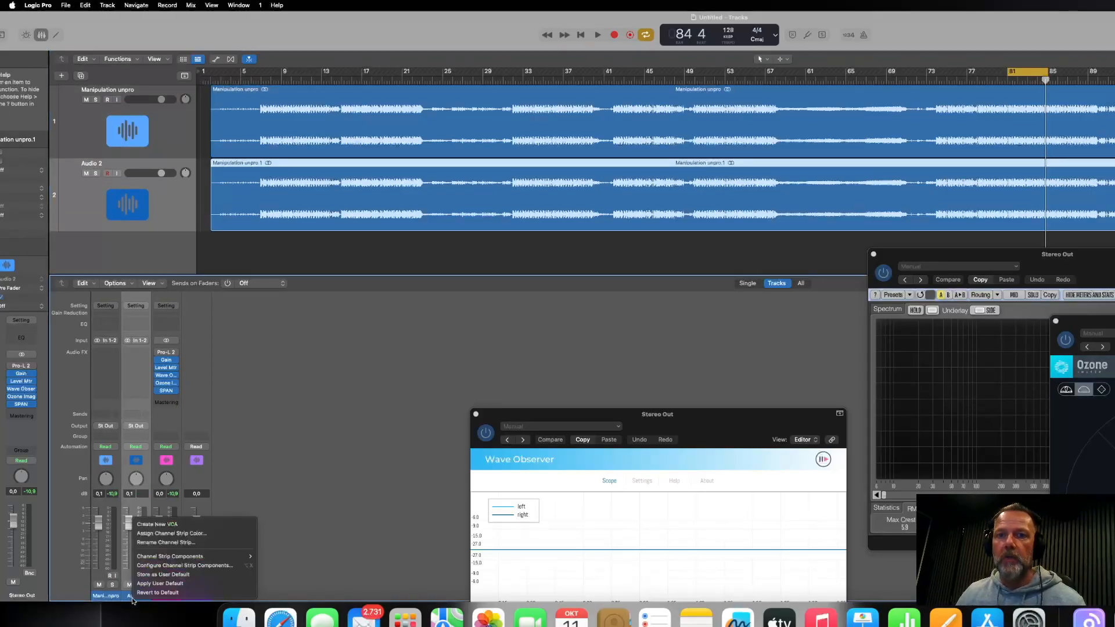
click(186, 544)
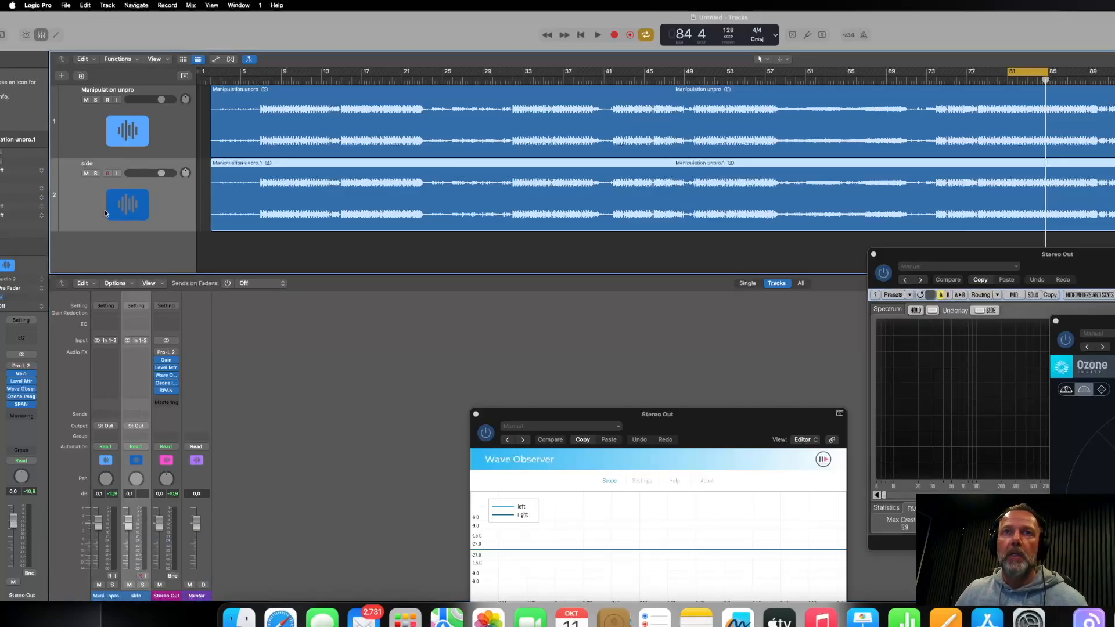
Group the Manipulation unpro and side tracks into a summing stack.
shift+click(83, 137)
right_click(84, 140)
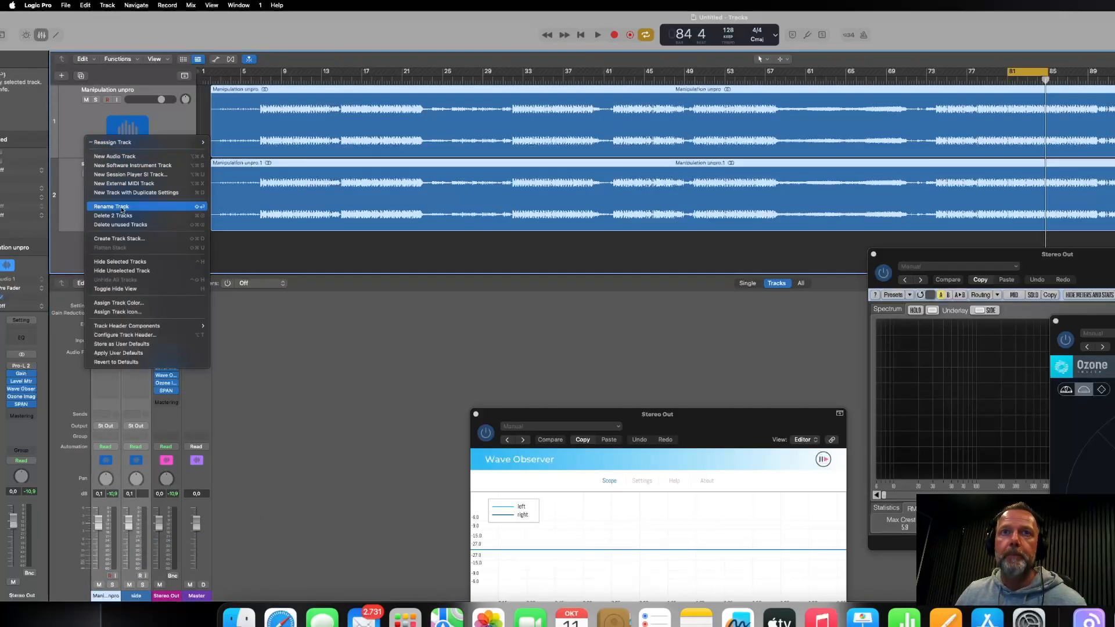
click(177, 237)
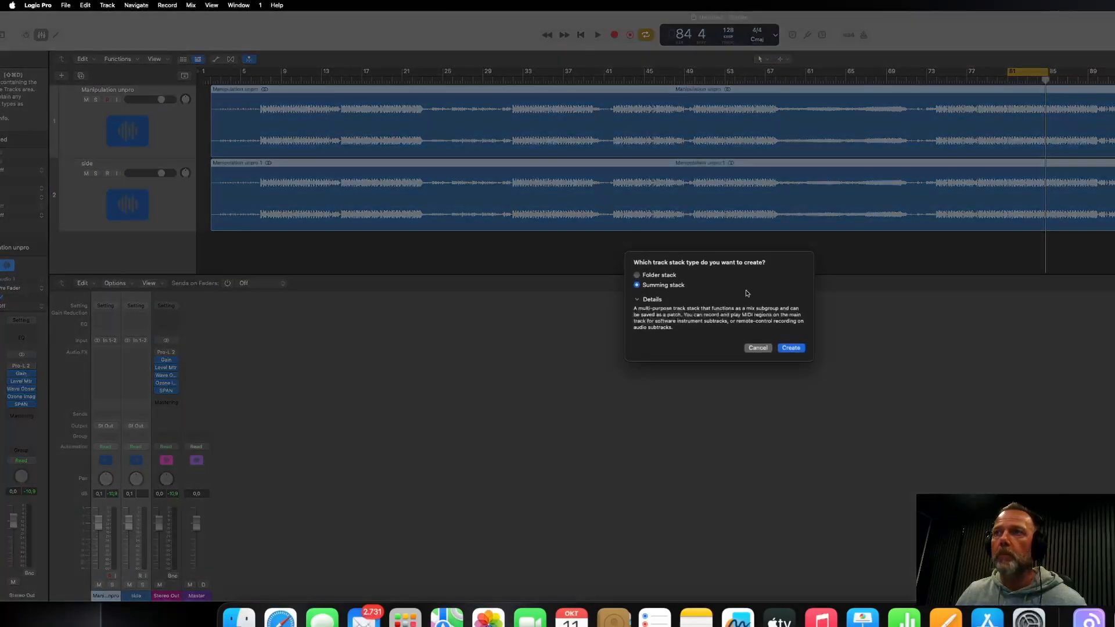
click(791, 348)
Rename the summing stack "Master".
right_click(102, 119)
click(99, 116)
right_click(98, 114)
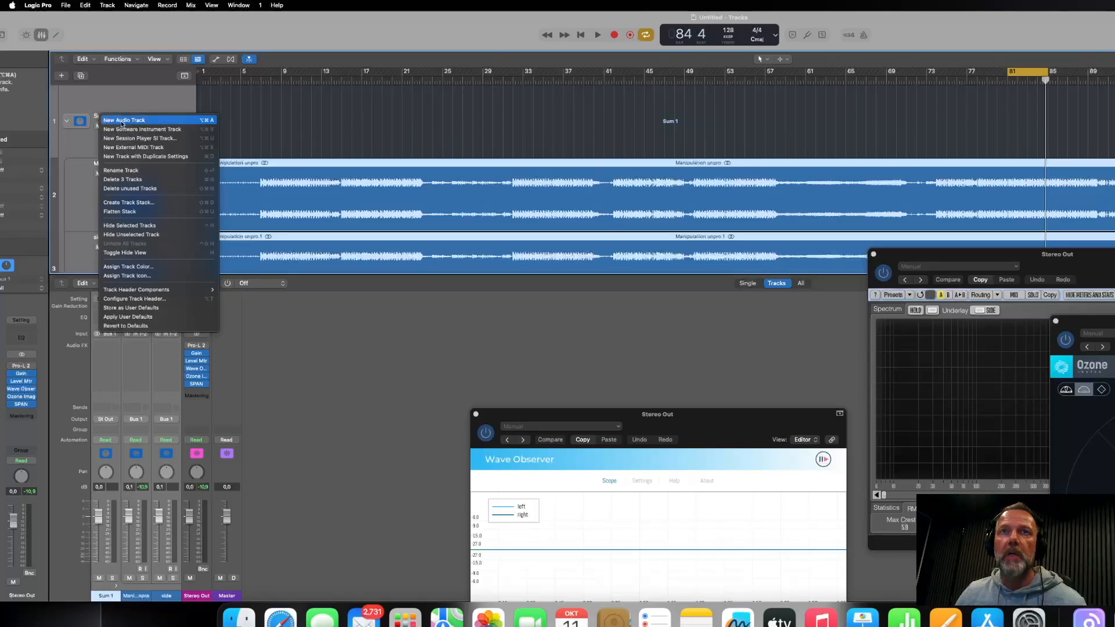
click(125, 170)
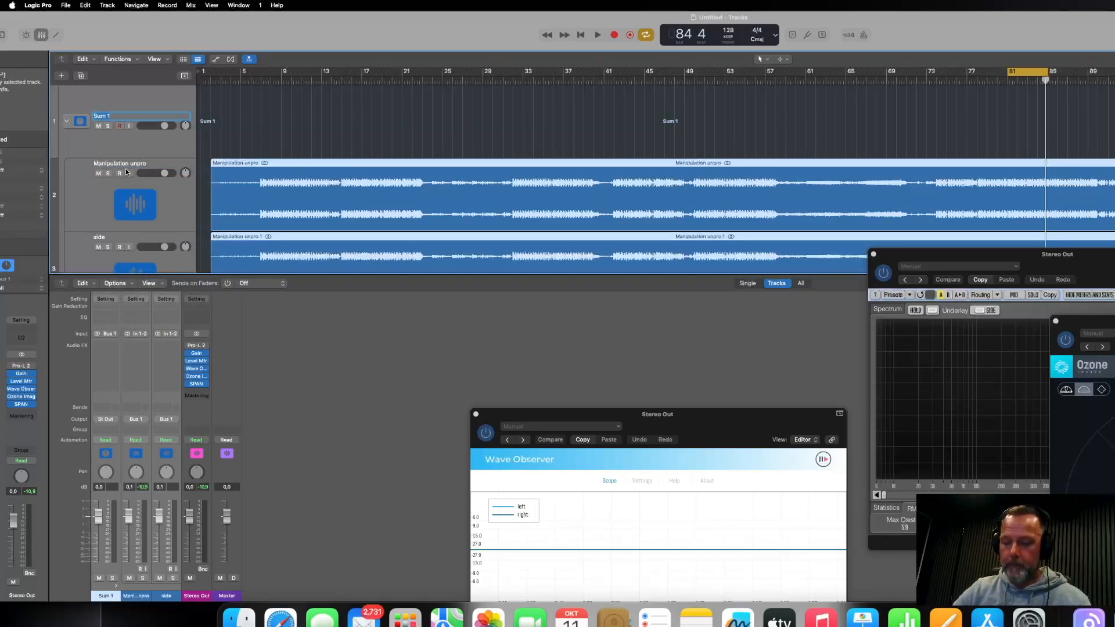
key(Return)
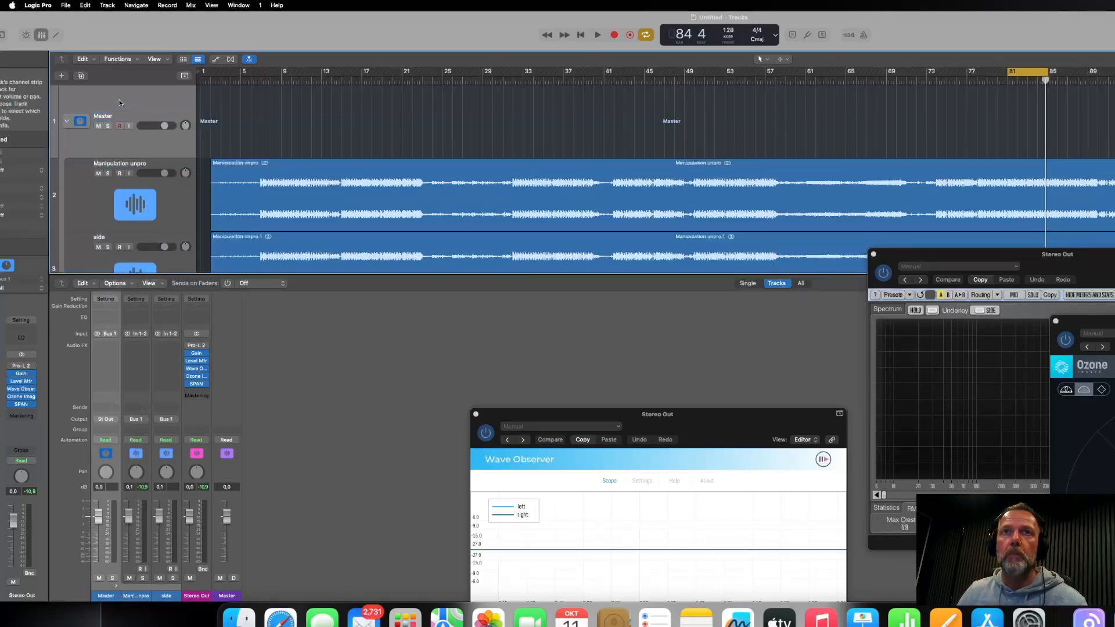
Clear the peak level displays, set the side channel's volume to -10.0 dB and play back the loop to hear the blend.
scroll(548, 155, down, 2)
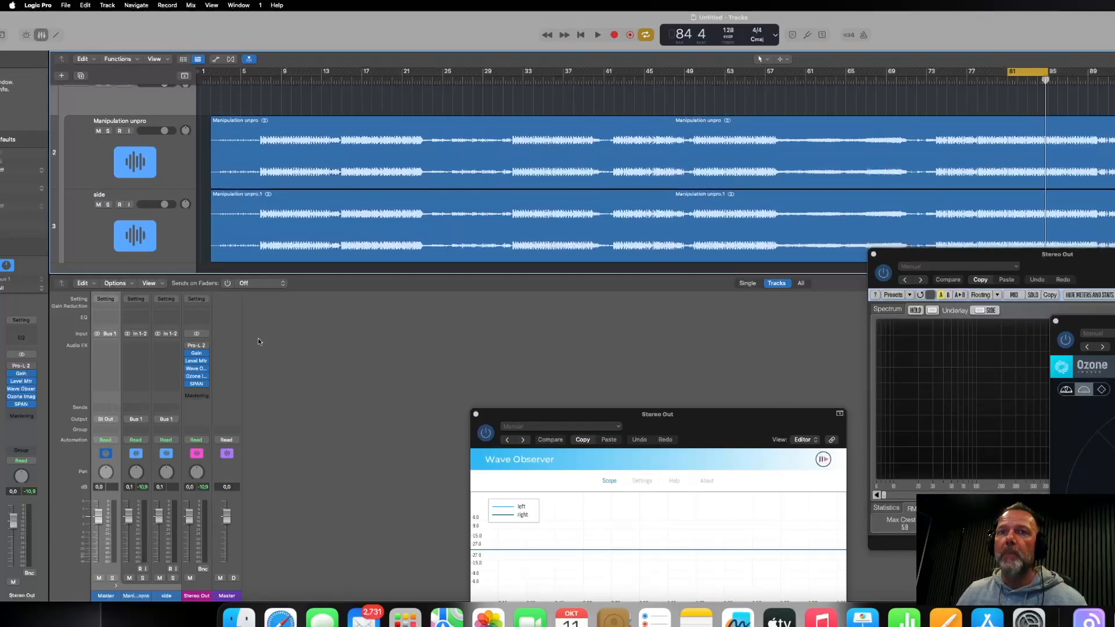
click(145, 489)
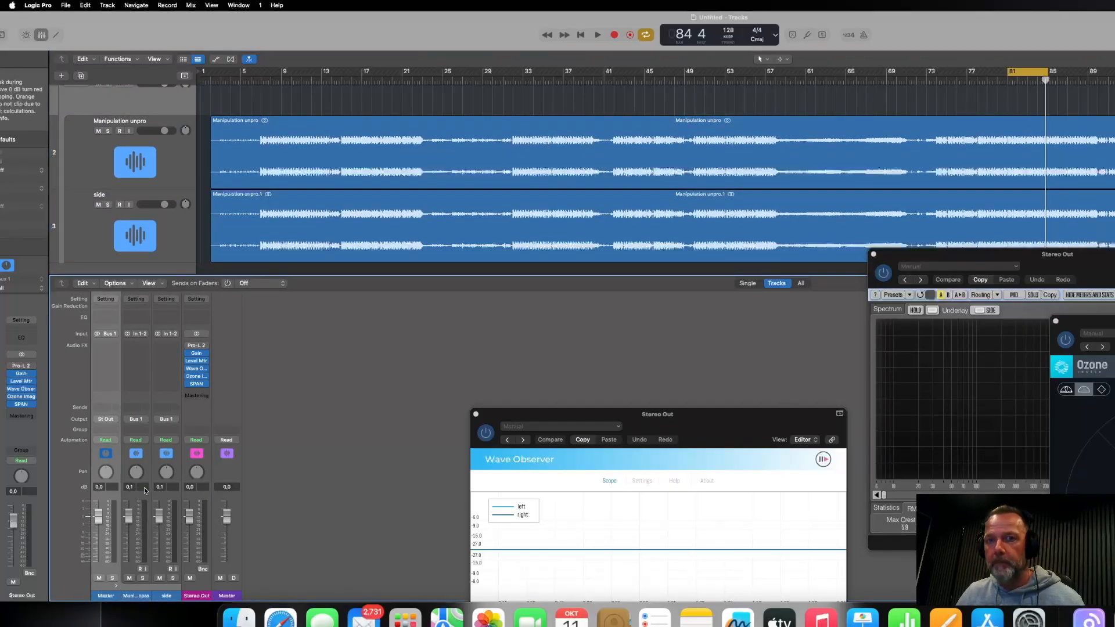
double_click(155, 487)
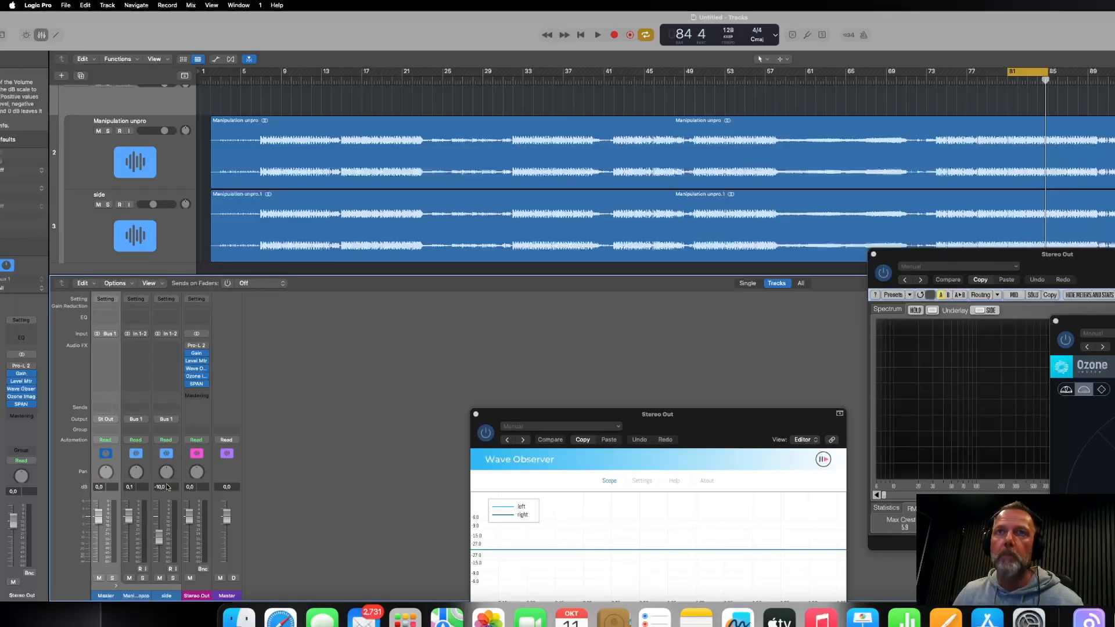
key(space)
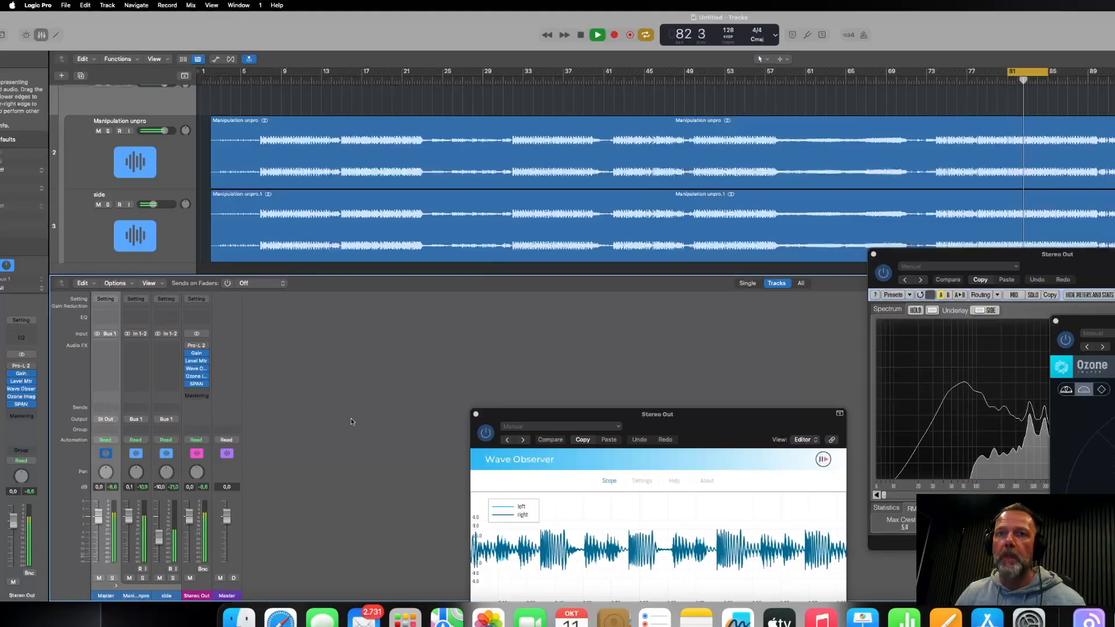
key(space)
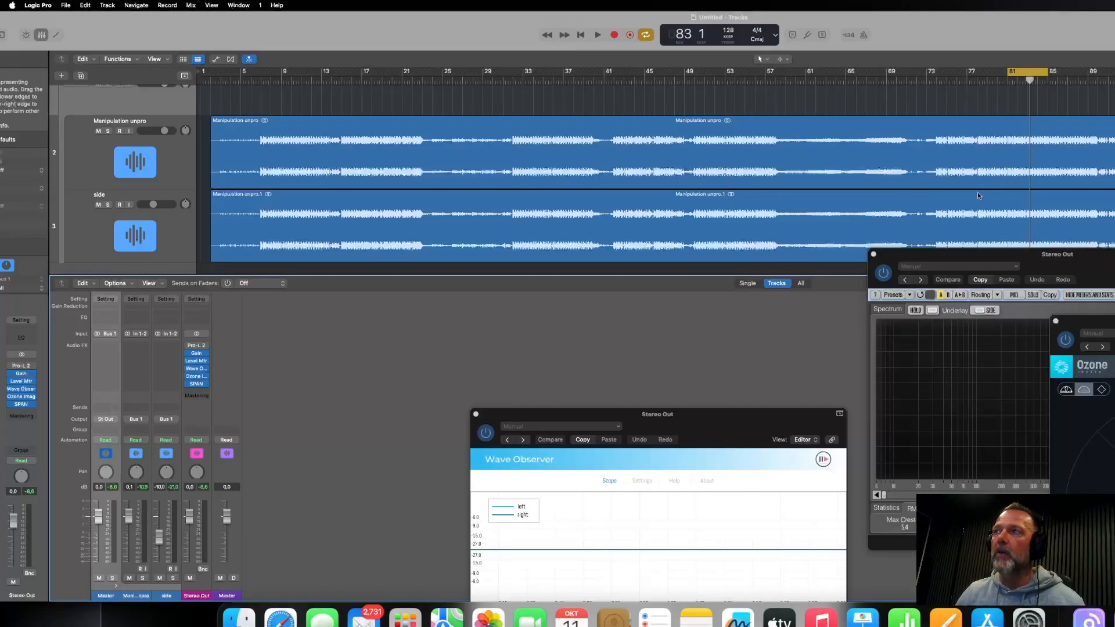
Insert a Pro-C 2 compressor on the side channel, set its ratio to 2.1 and check the attack and release settings.
scroll(978, 195, down, 2)
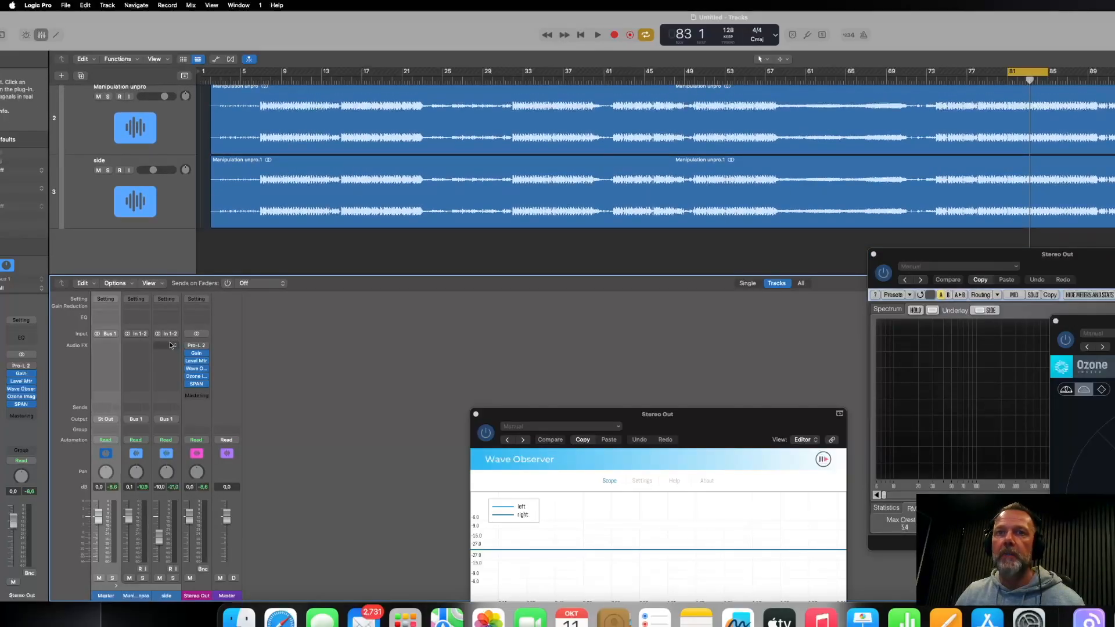
click(171, 345)
mouse_move(233, 383)
click(273, 383)
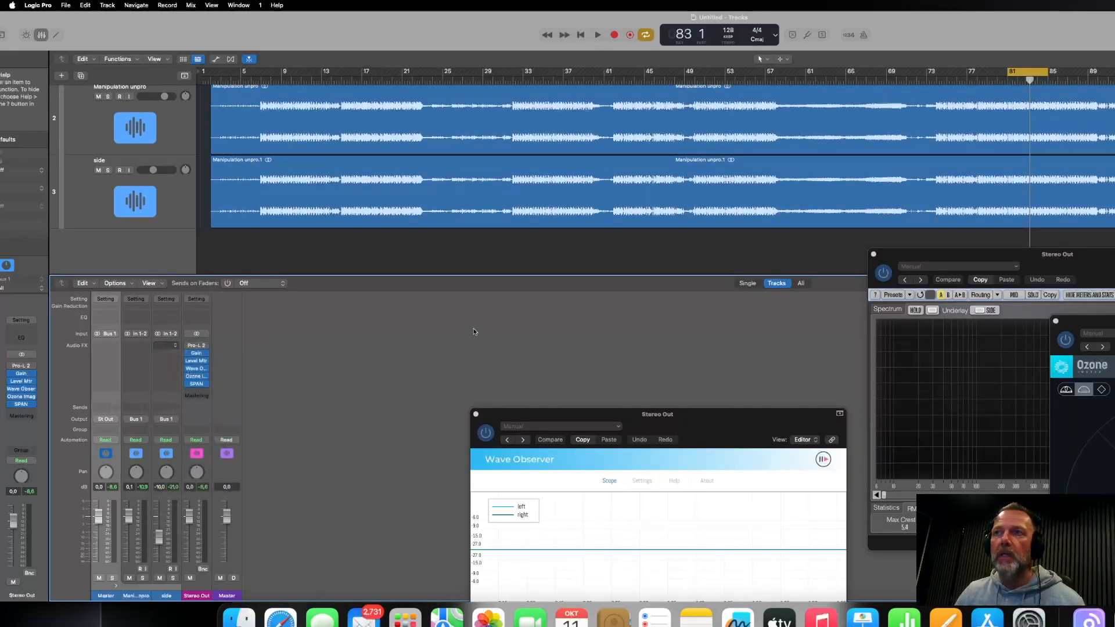
drag(654, 172, 596, 166)
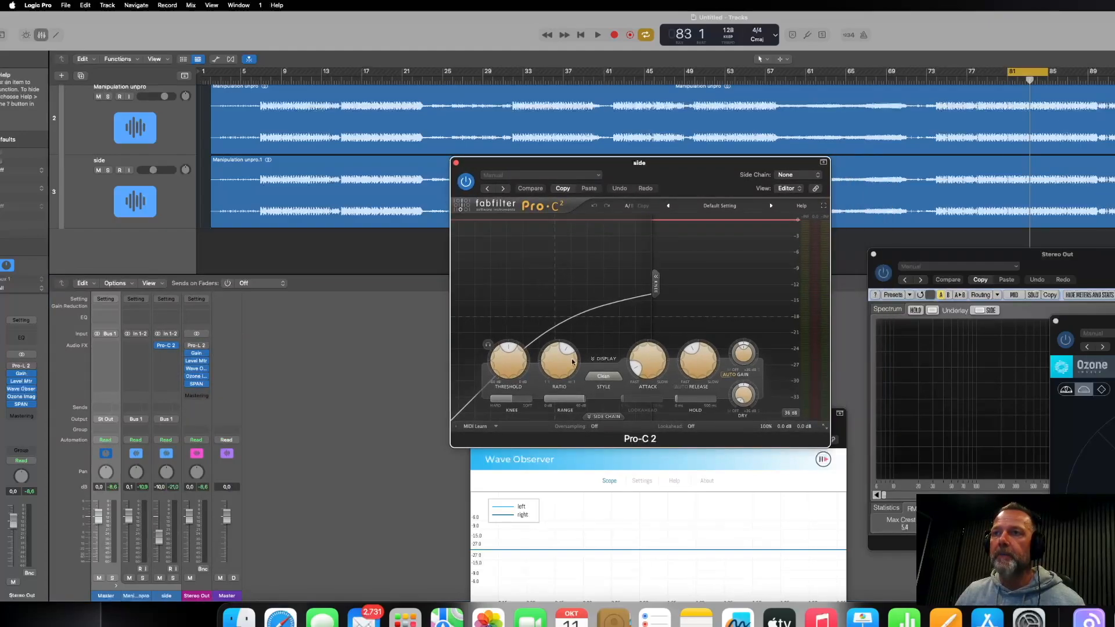
text(2.1)
key(Return)
mouse_move(647, 369)
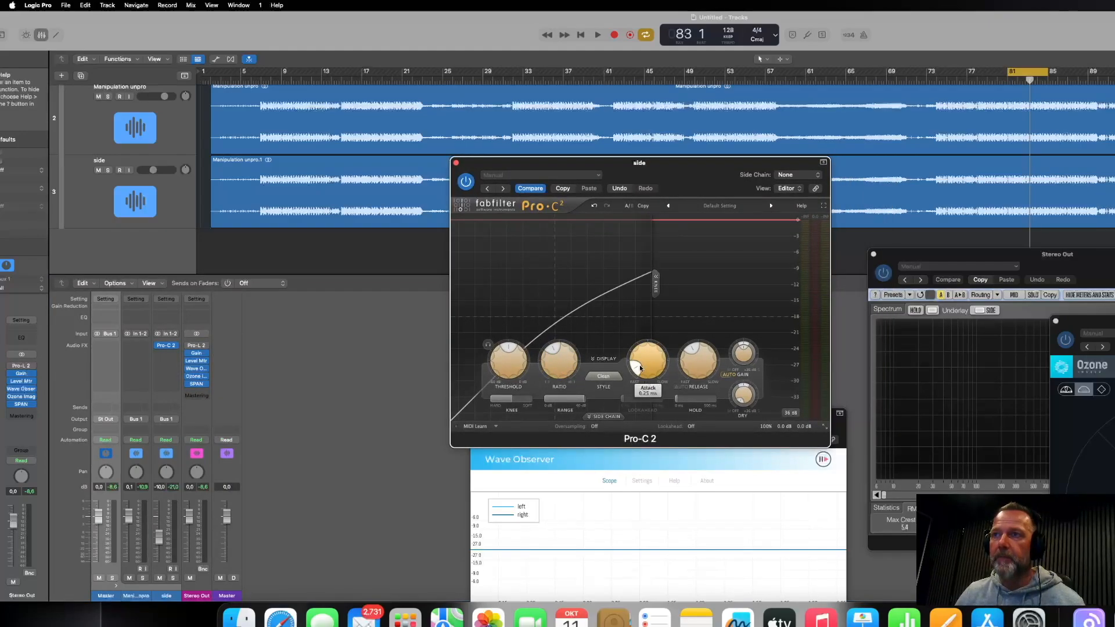
mouse_move(707, 365)
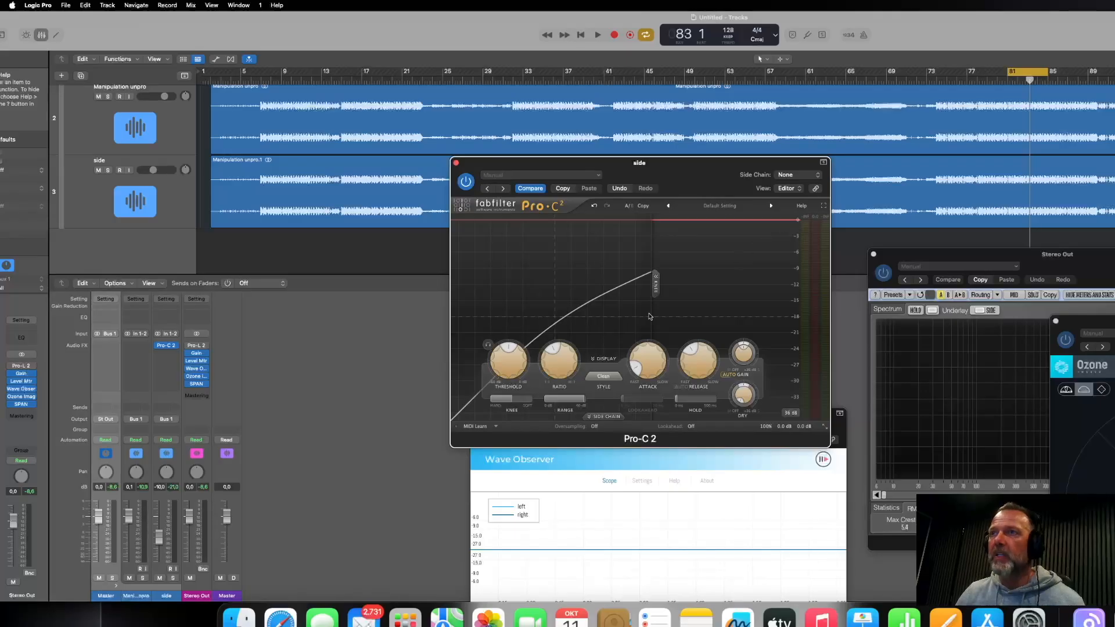
Lower the Pro-C 2 threshold slightly on the side channel while the loop plays, and stop playback.
key(space)
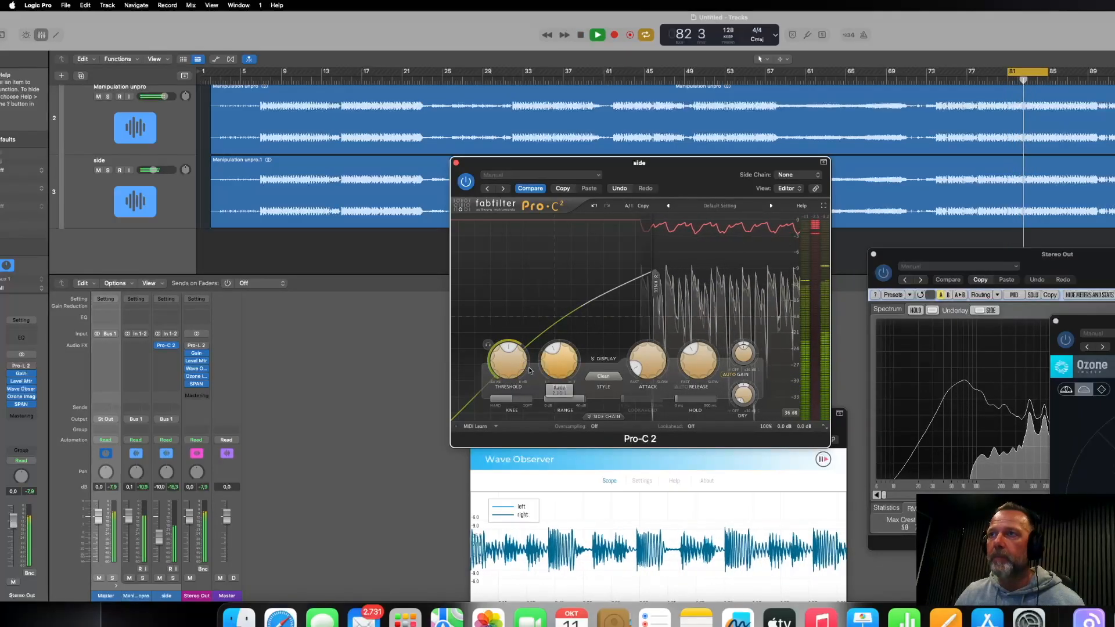
mouse_move(508, 357)
drag(508, 357, 504, 360)
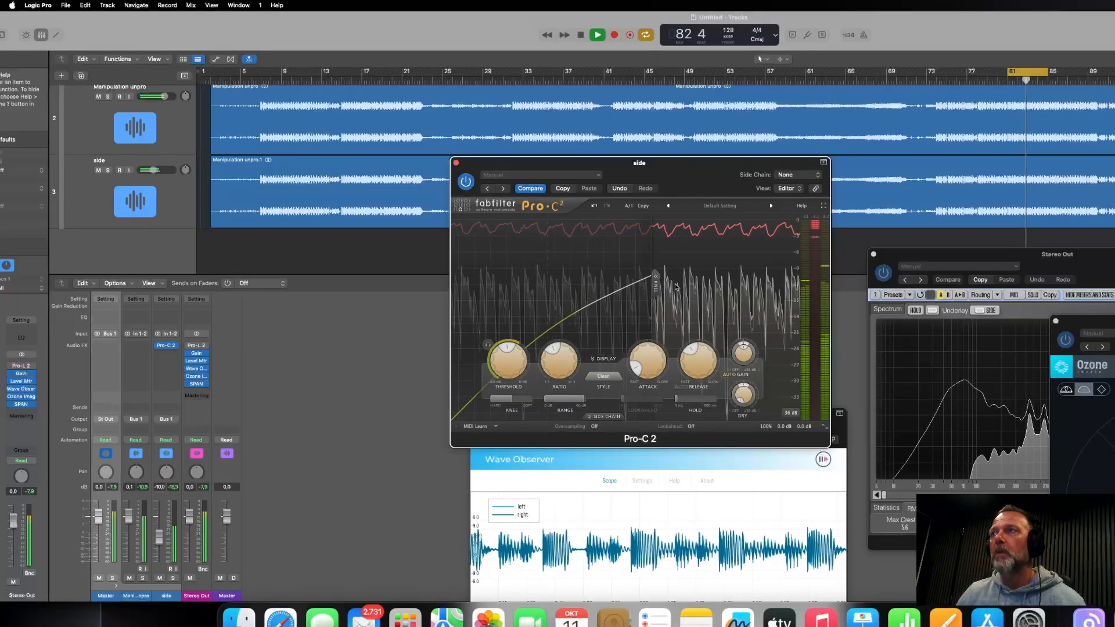
key(space)
Insert OneKnob Brighter after Pro-C 2 on the side channel.
click(164, 353)
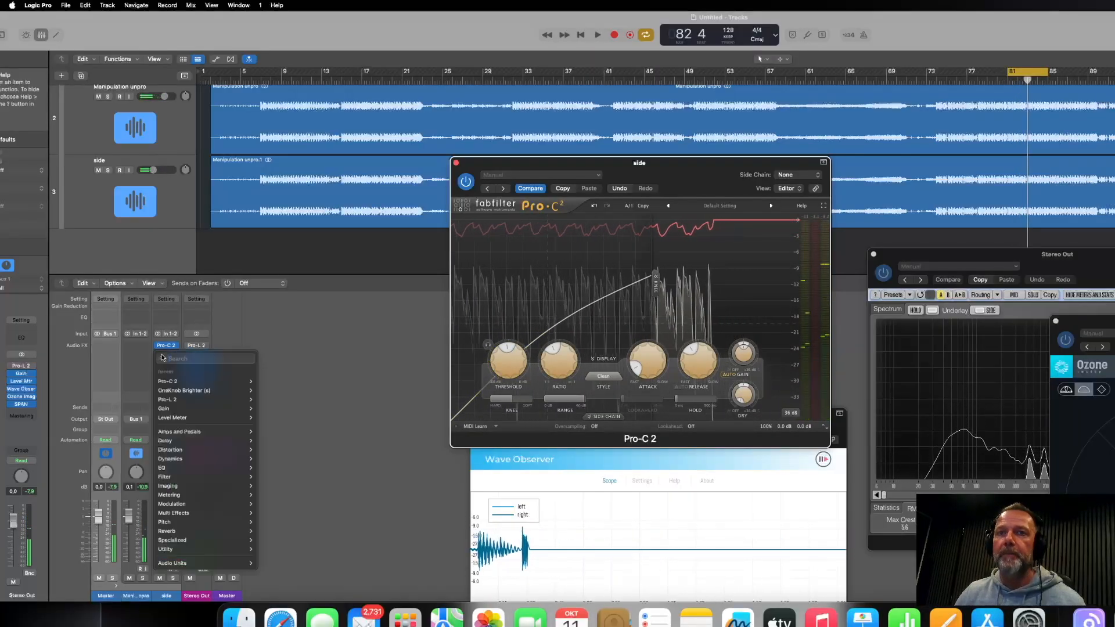
click(267, 391)
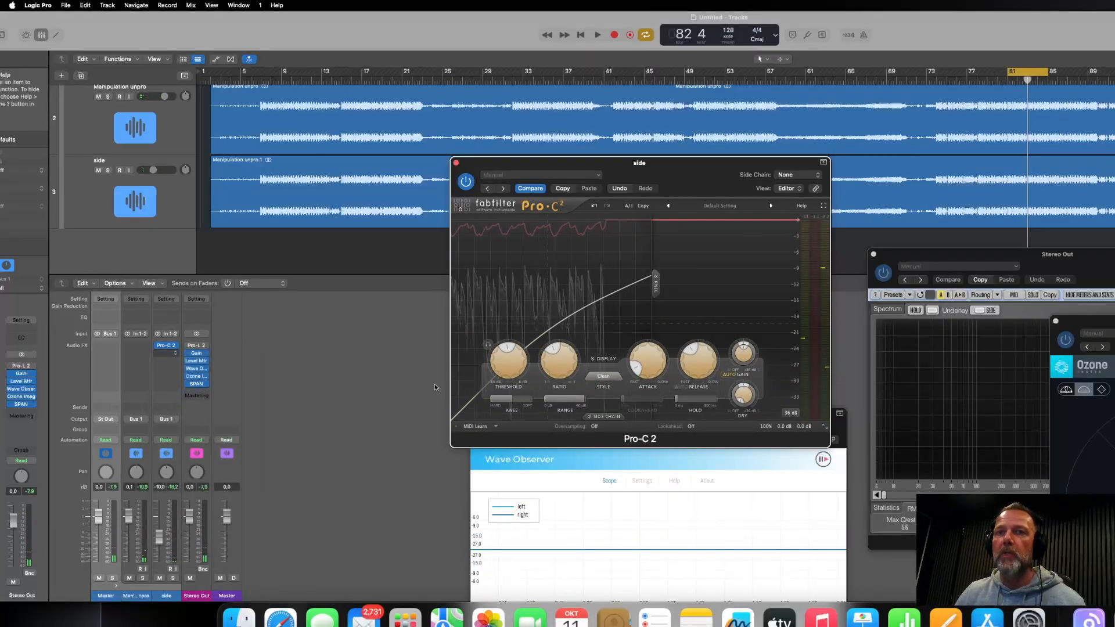
Raise the OneKnob Brighter amount on the side channel while the loop plays, close the plug-in and stop playback.
drag(586, 165, 707, 166)
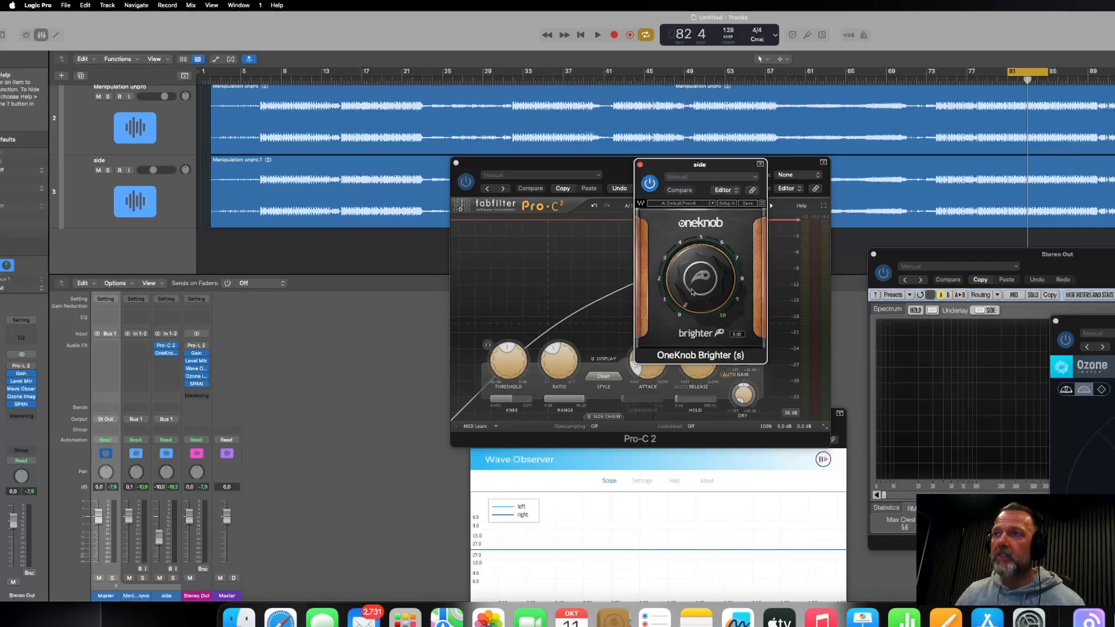
key(space)
drag(690, 292, 690, 224)
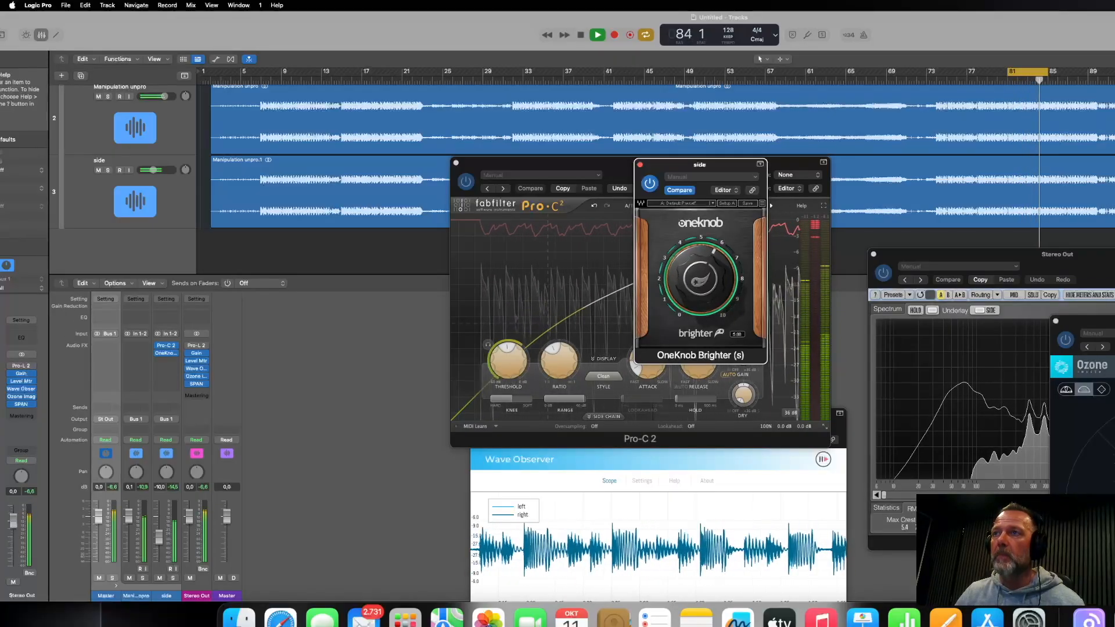
click(640, 164)
key(space)
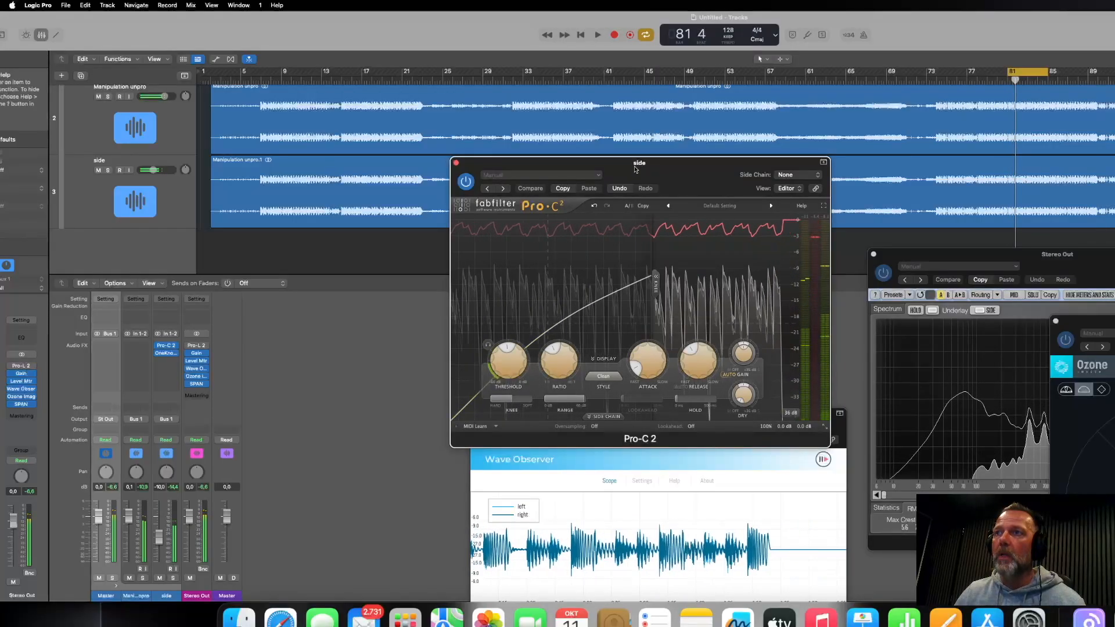
Close the side channel's Pro-C 2, reposition the SPAN analyser and play the loop to examine the high-frequency spectrum.
click(456, 164)
drag(927, 254, 384, 68)
drag(517, 69, 464, 54)
key(space)
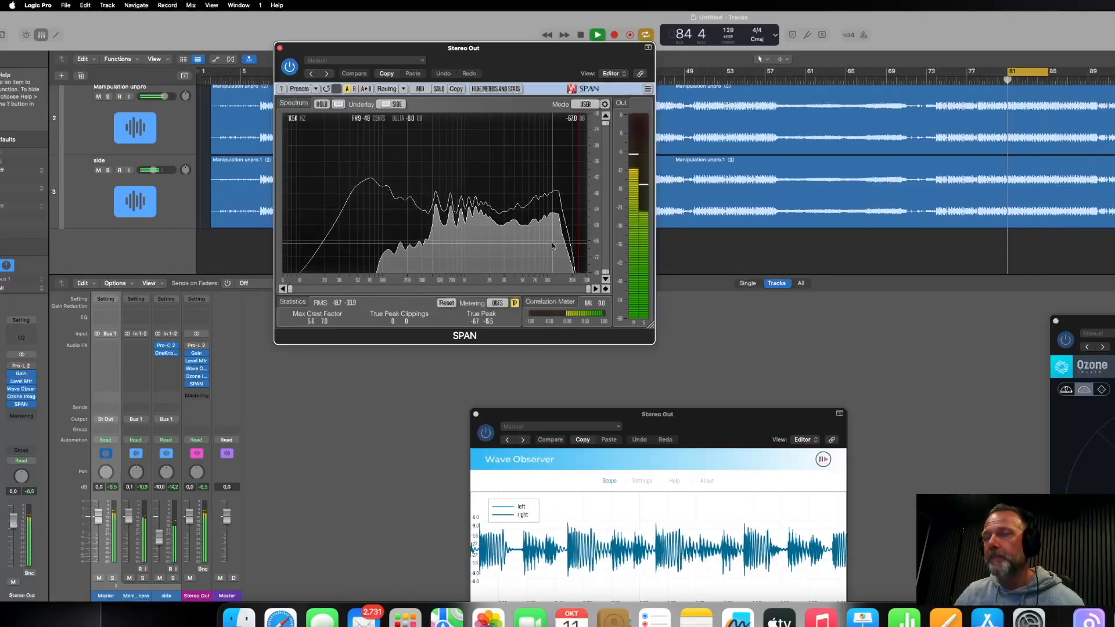
key(space)
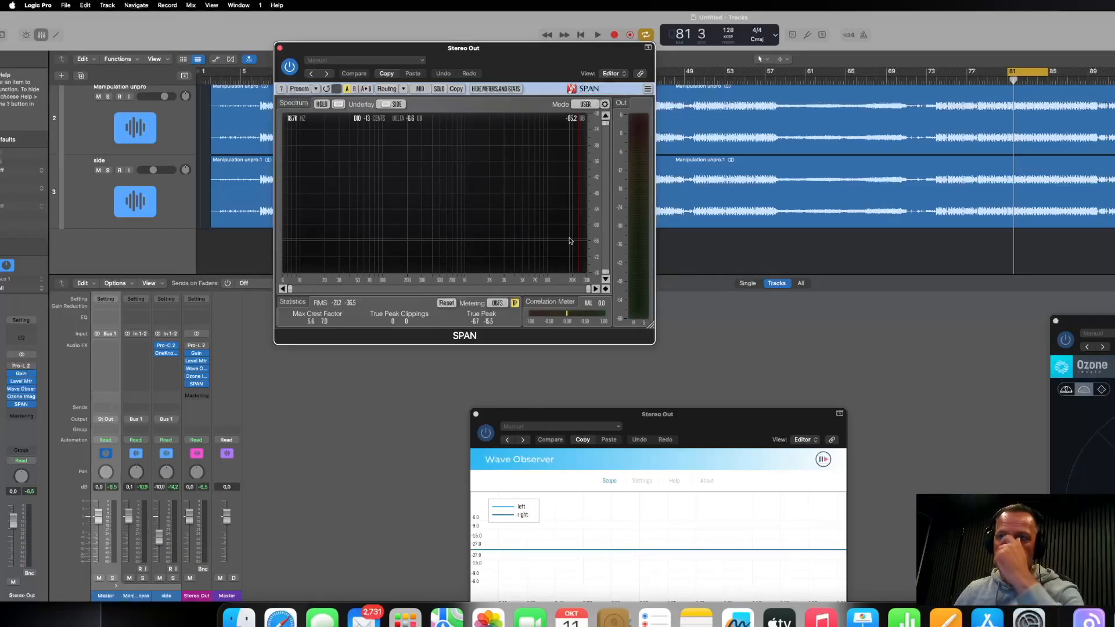
Insert MStereoSpread after OneKnob Brighter on the side channel and place its window beside the SPAN analyser.
click(161, 362)
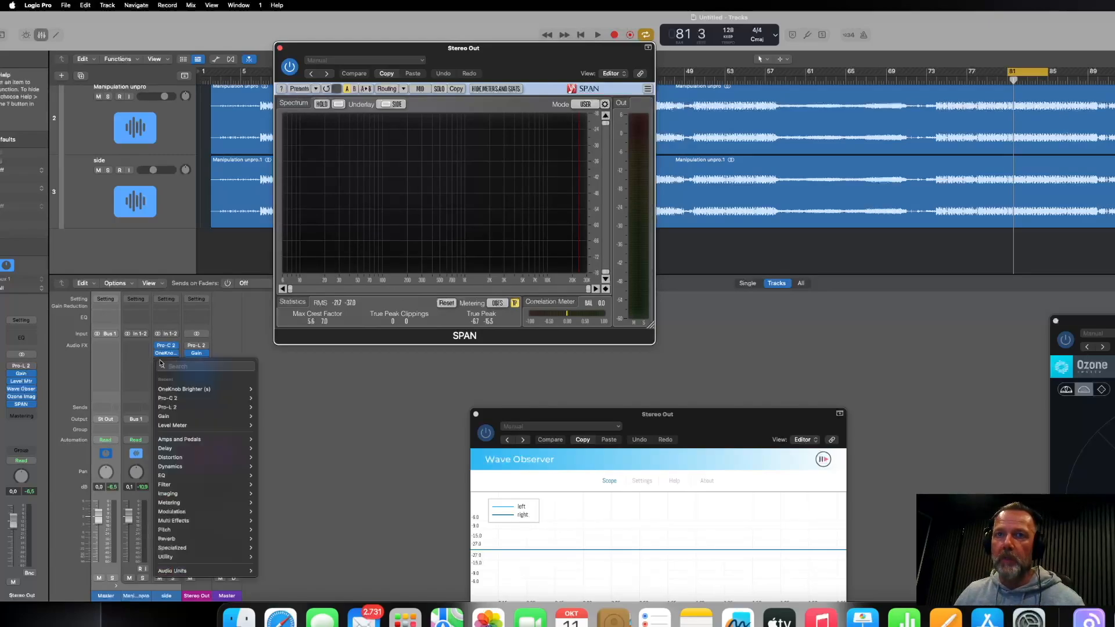
text(ms)
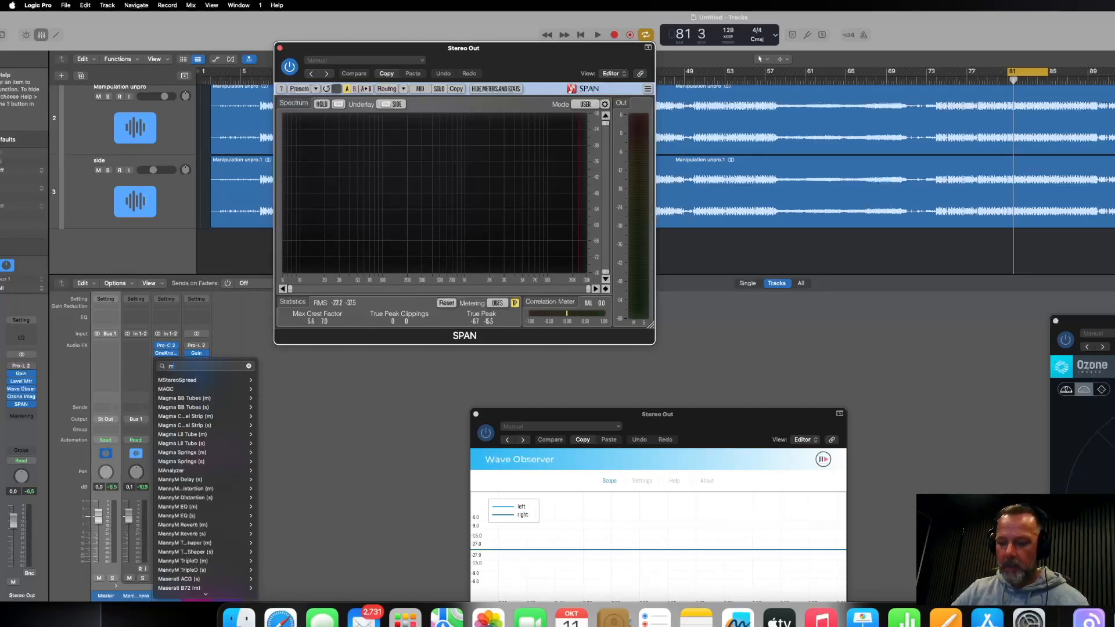
click(177, 379)
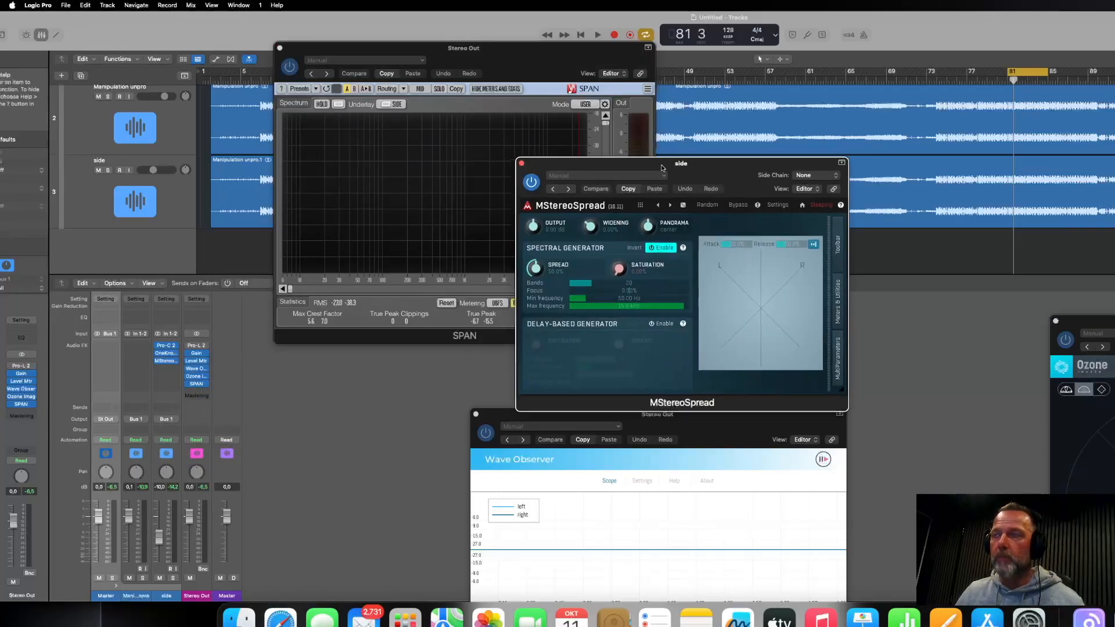
drag(662, 168, 843, 152)
Set MStereoSpread's widening to about 75% and raise its spread slightly during loop playback, then close it and stop.
key(space)
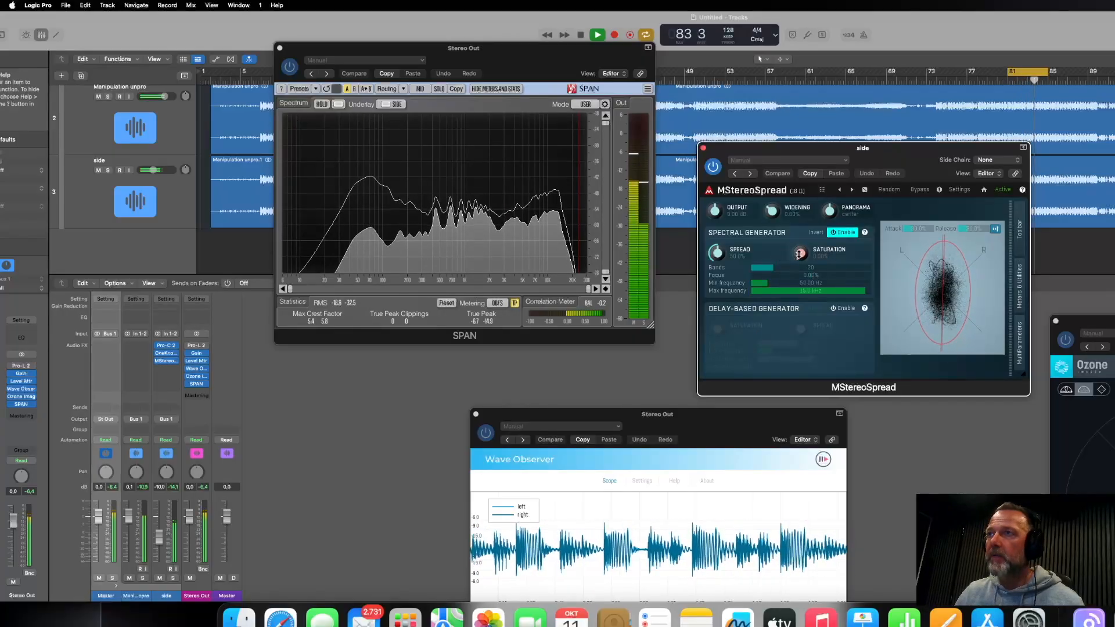
drag(767, 213, 766, 210)
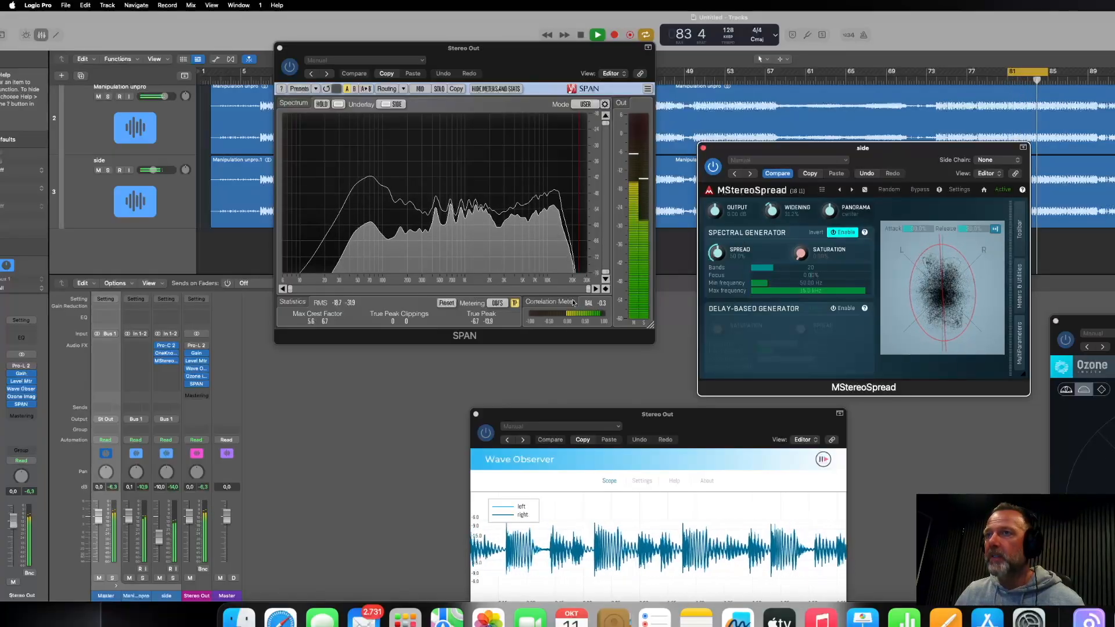
drag(771, 210, 771, 189)
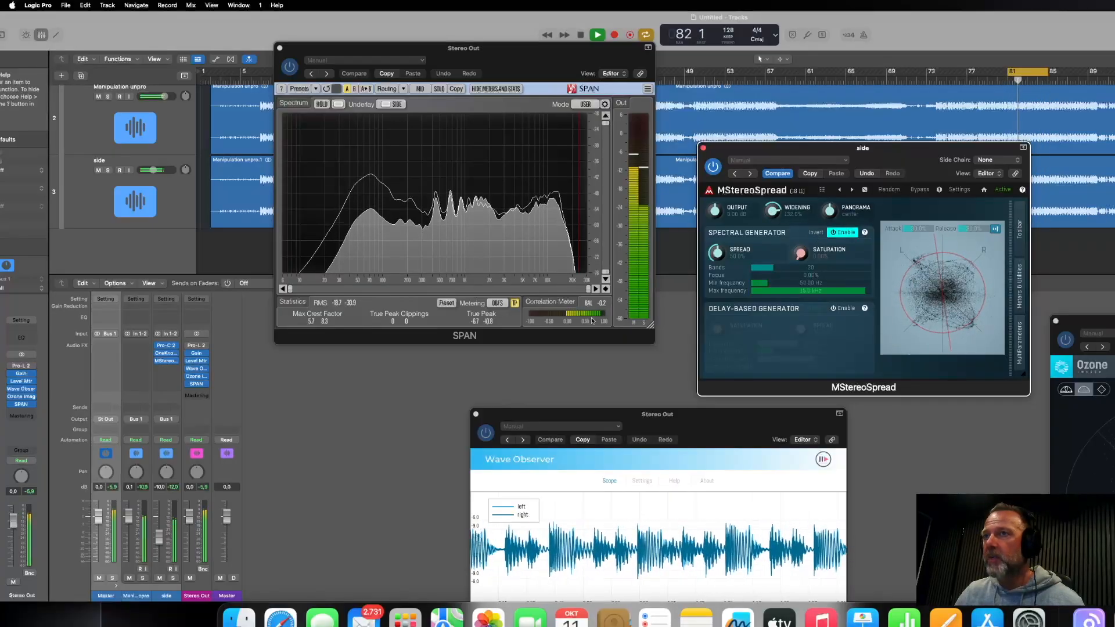
drag(772, 212, 772, 223)
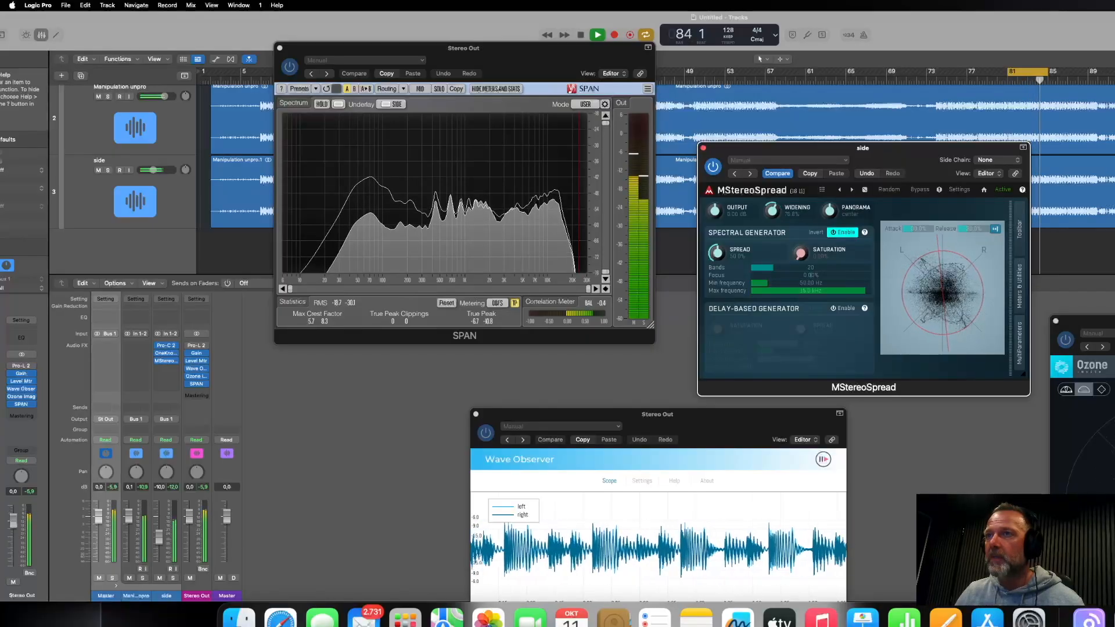
drag(719, 250, 719, 243)
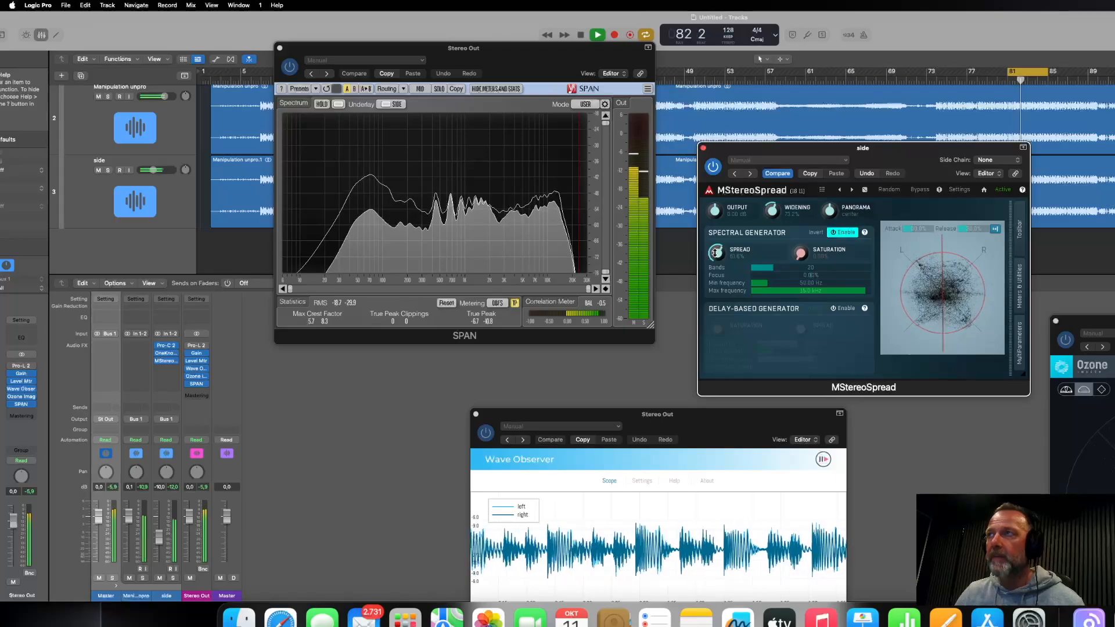
click(704, 148)
key(space)
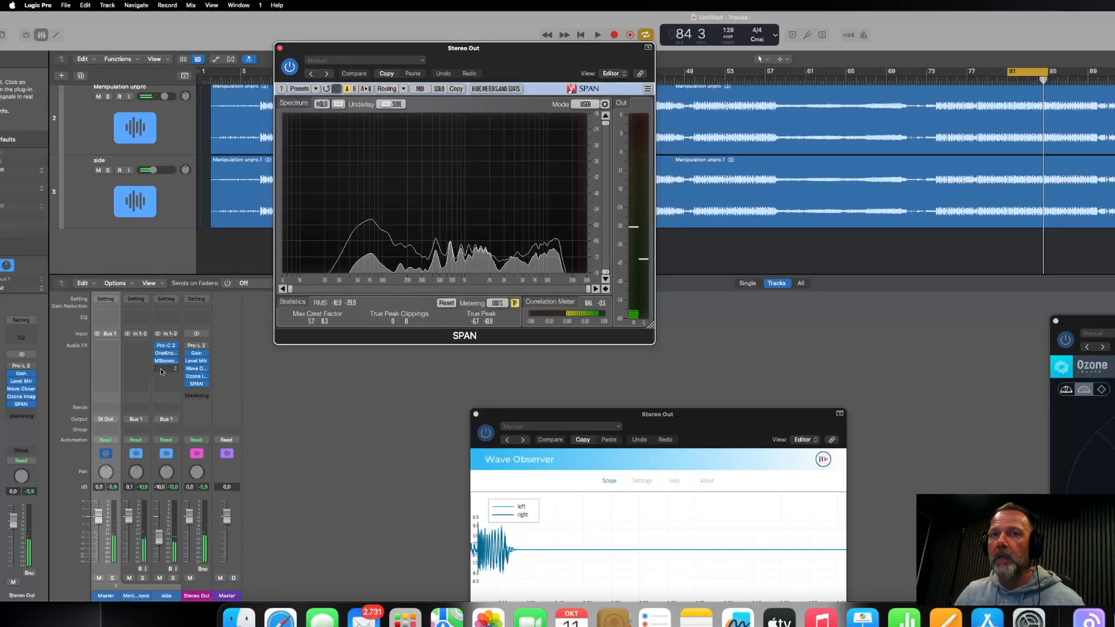
Insert a stereo Pro-Q 3 equalizer after MStereoSpread on the side channel.
click(176, 378)
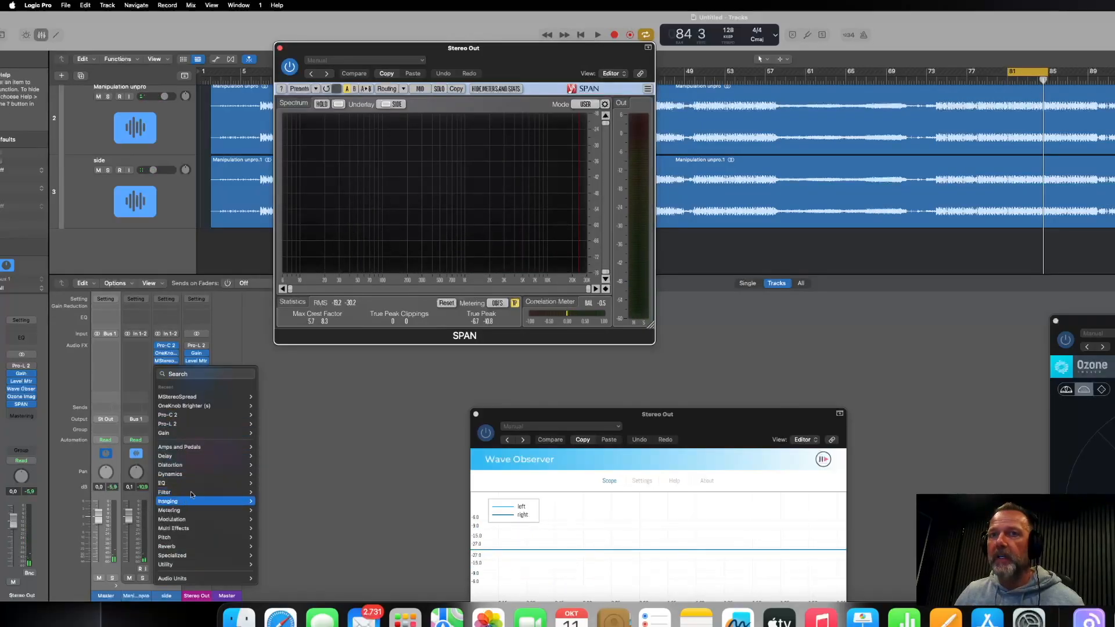
text(pro)
mouse_move(188, 408)
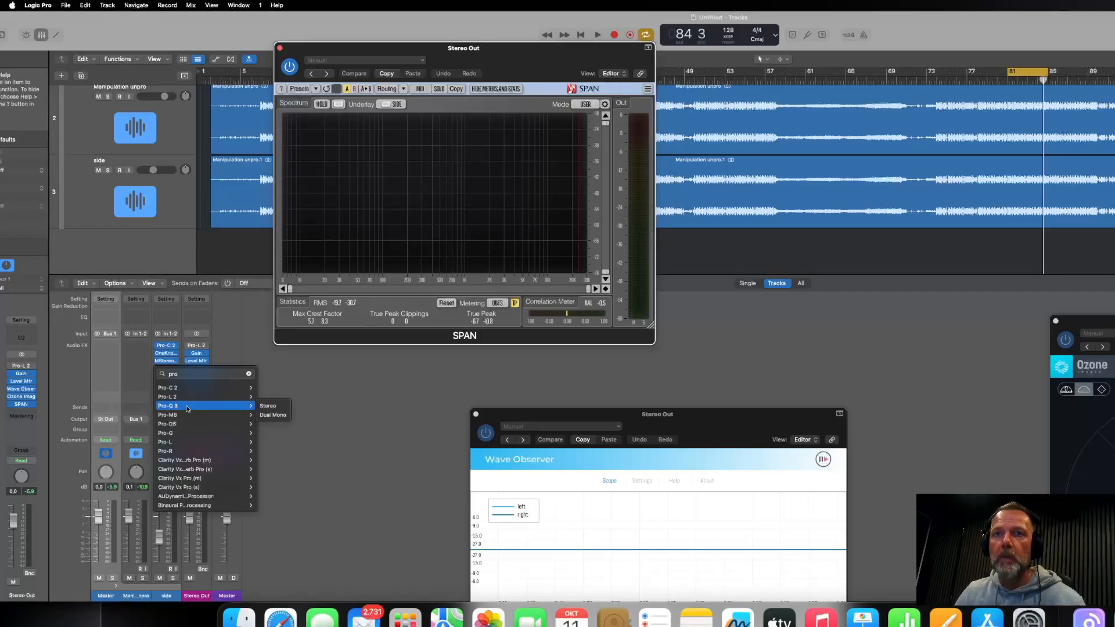
click(268, 406)
Add a 12 dB/oct low cut at 150 Hz in Pro-Q 3, placed on the Side signal only, and audition it.
click(613, 257)
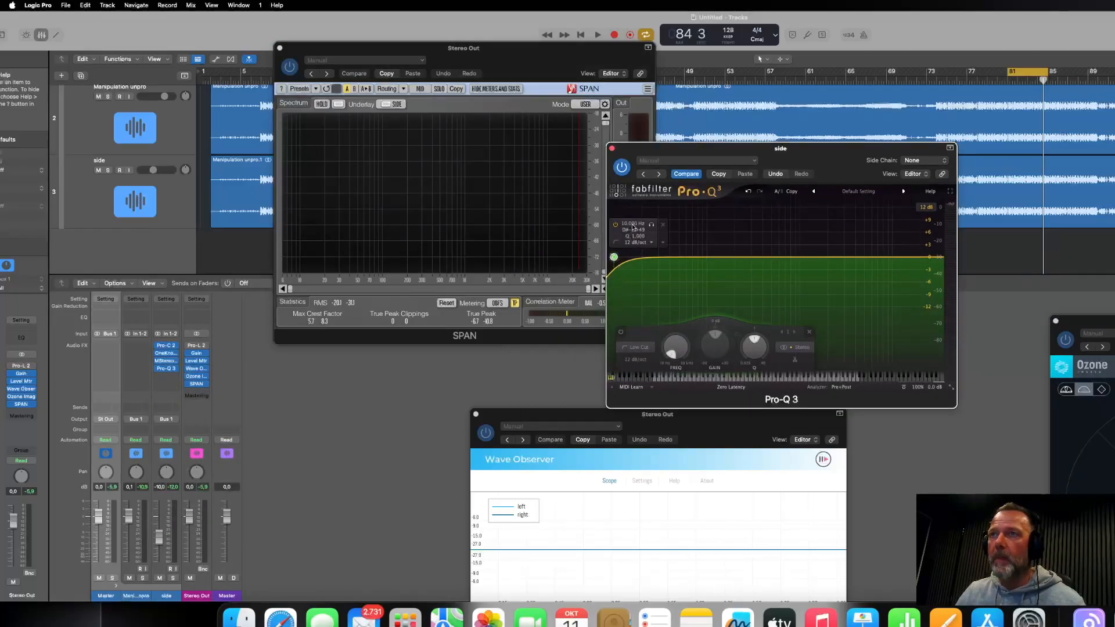
click(663, 243)
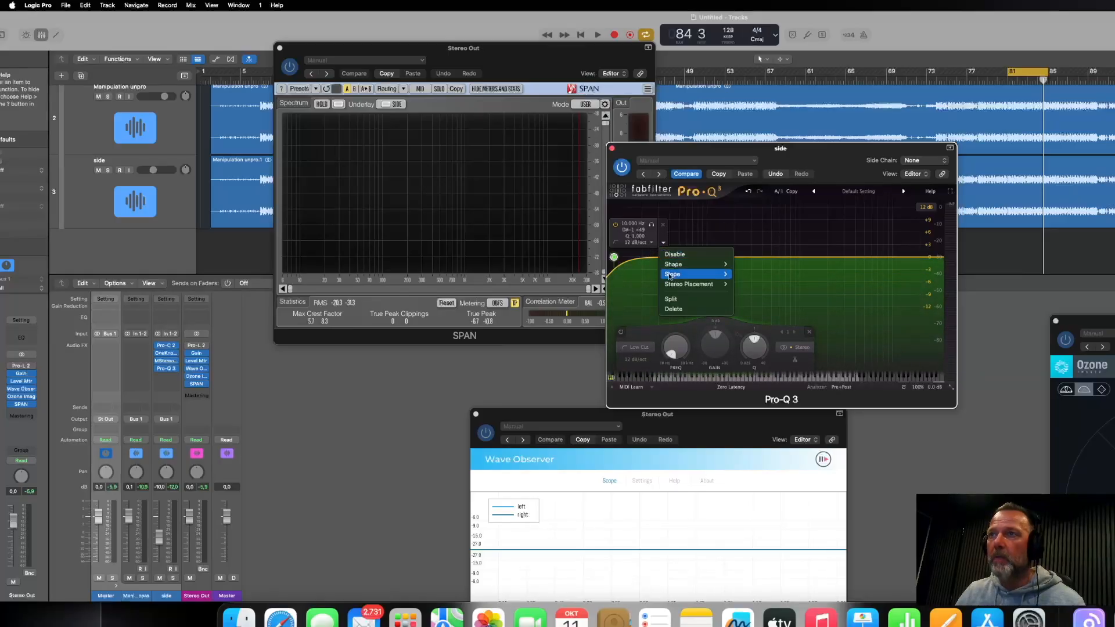
mouse_move(704, 284)
click(749, 324)
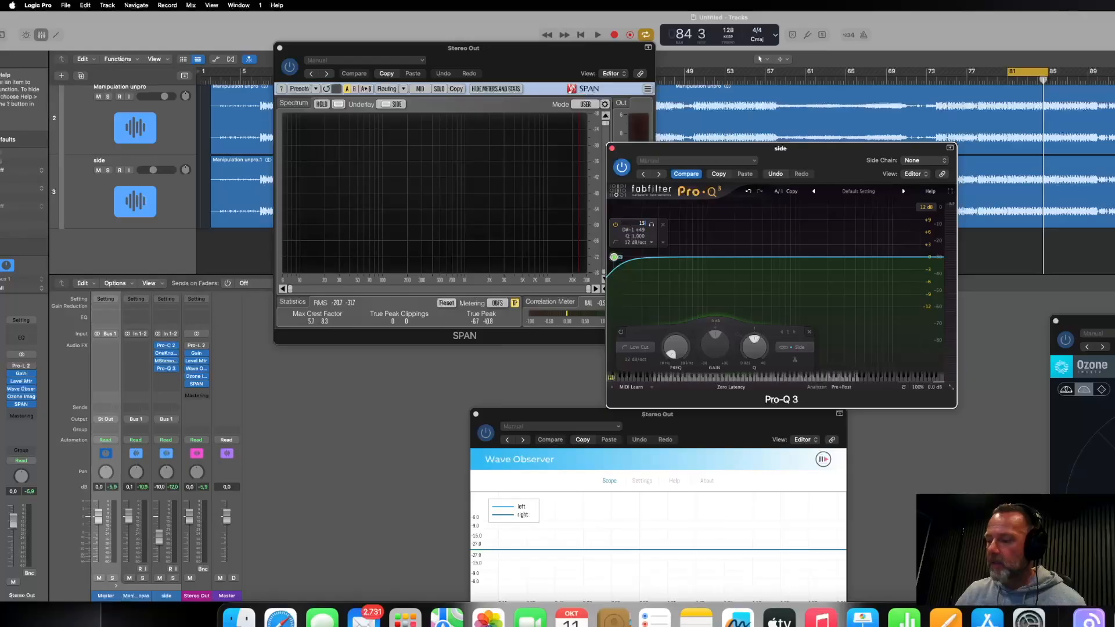
text(0)
key(Return)
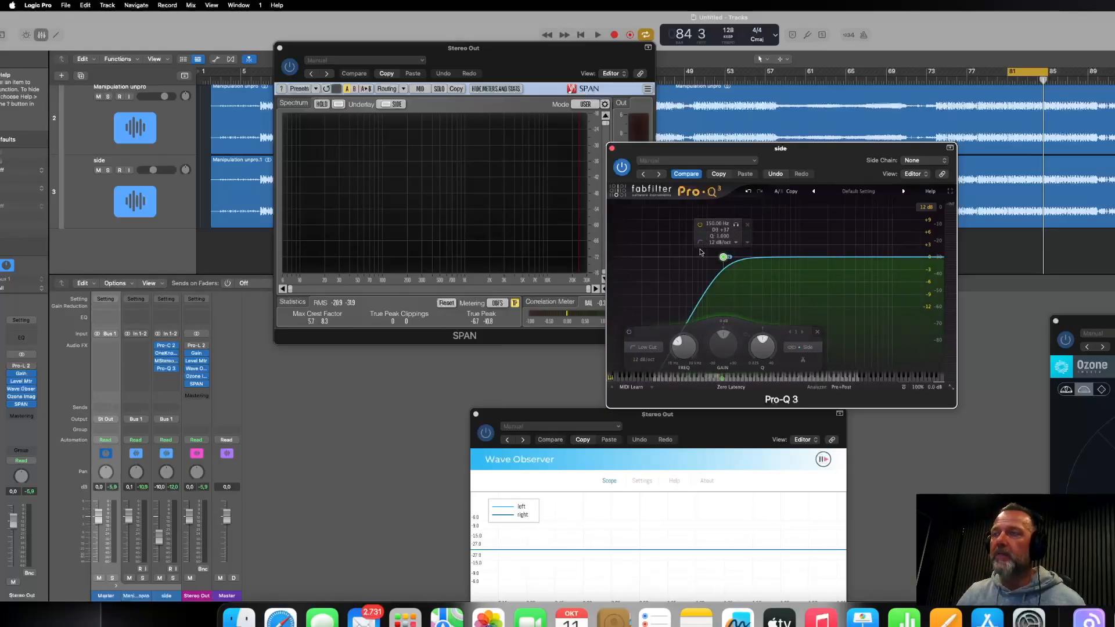
key(space)
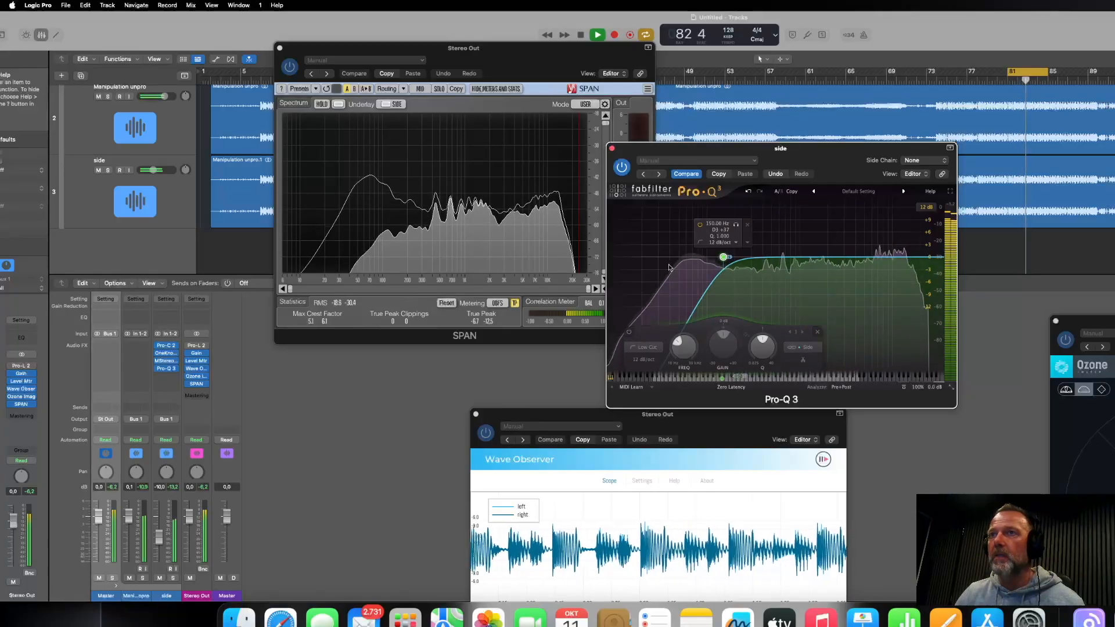
key(space)
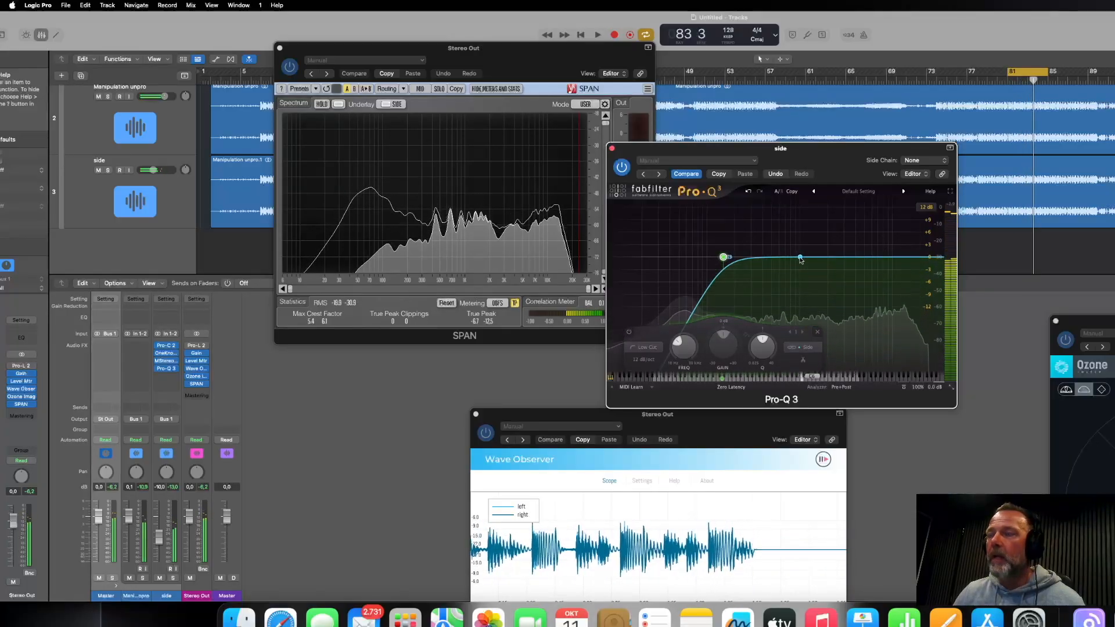
Add a bell band at about 2 kHz in the side channel's Pro-Q 3 and make it dynamic.
click(805, 257)
drag(806, 258, 827, 258)
right_click(827, 257)
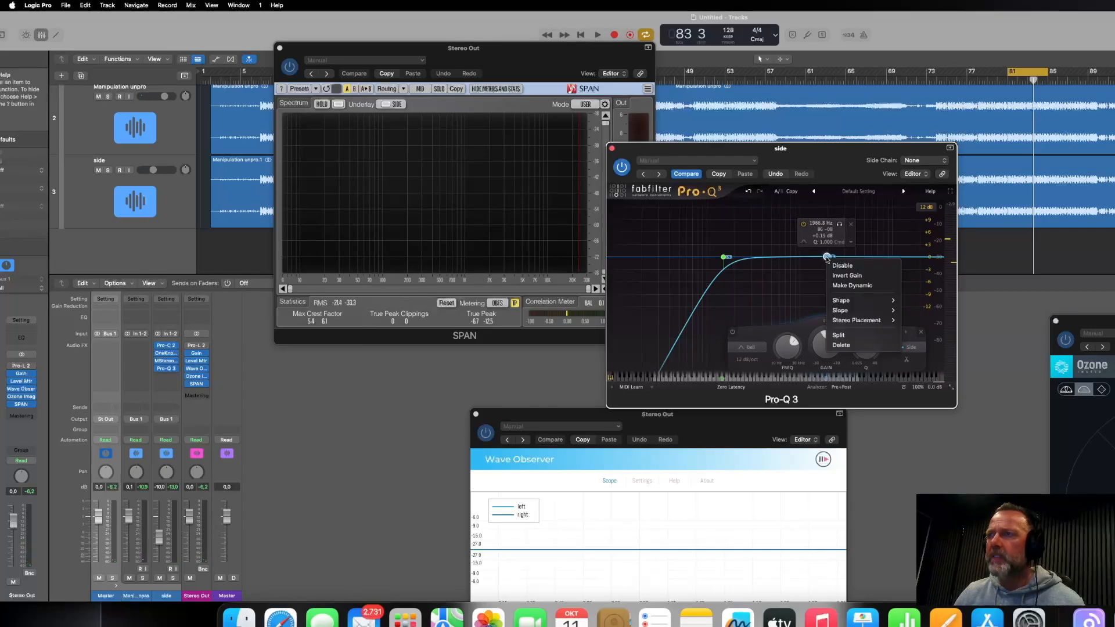
click(853, 286)
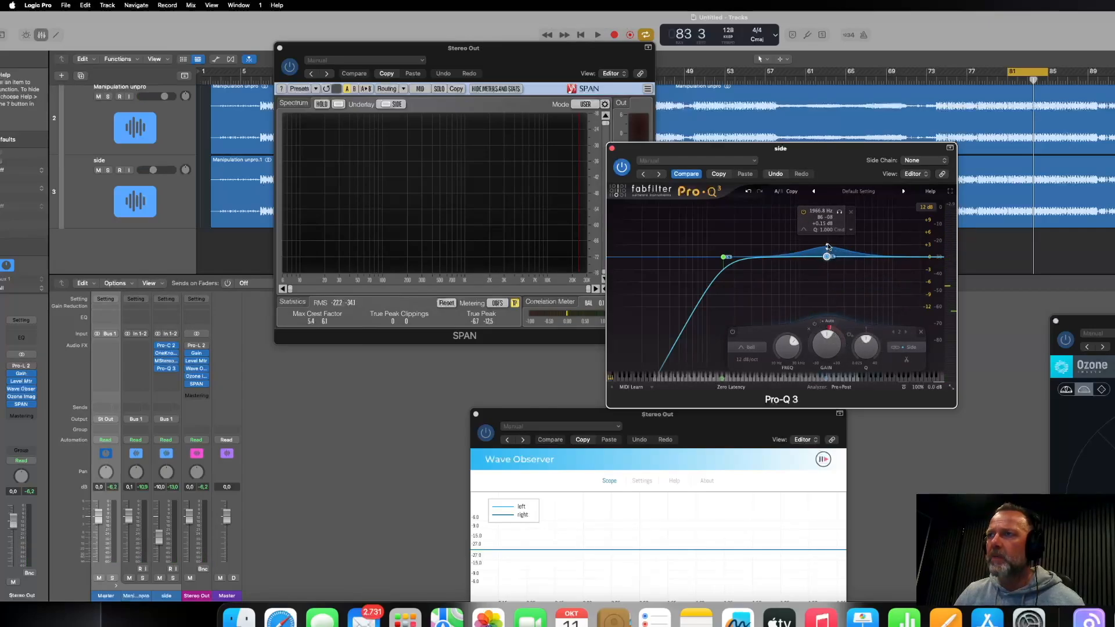
Shift the dynamic band slightly higher in frequency during playback, check the correlation meter, then stop and close Pro-Q 3 and SPAN.
key(space)
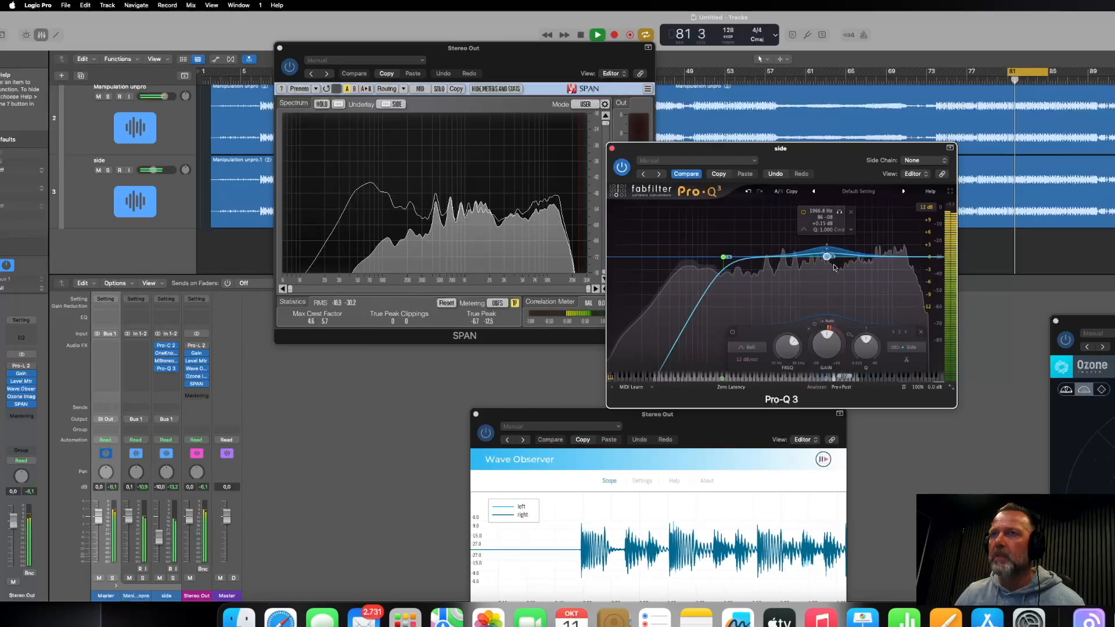
drag(834, 263, 840, 258)
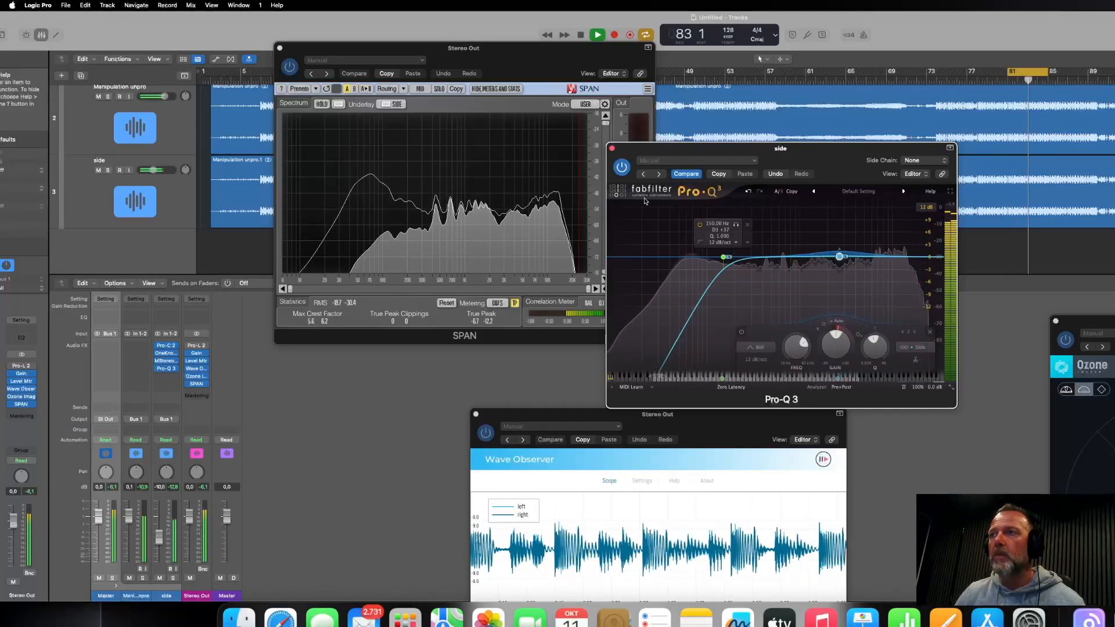
drag(663, 149, 736, 148)
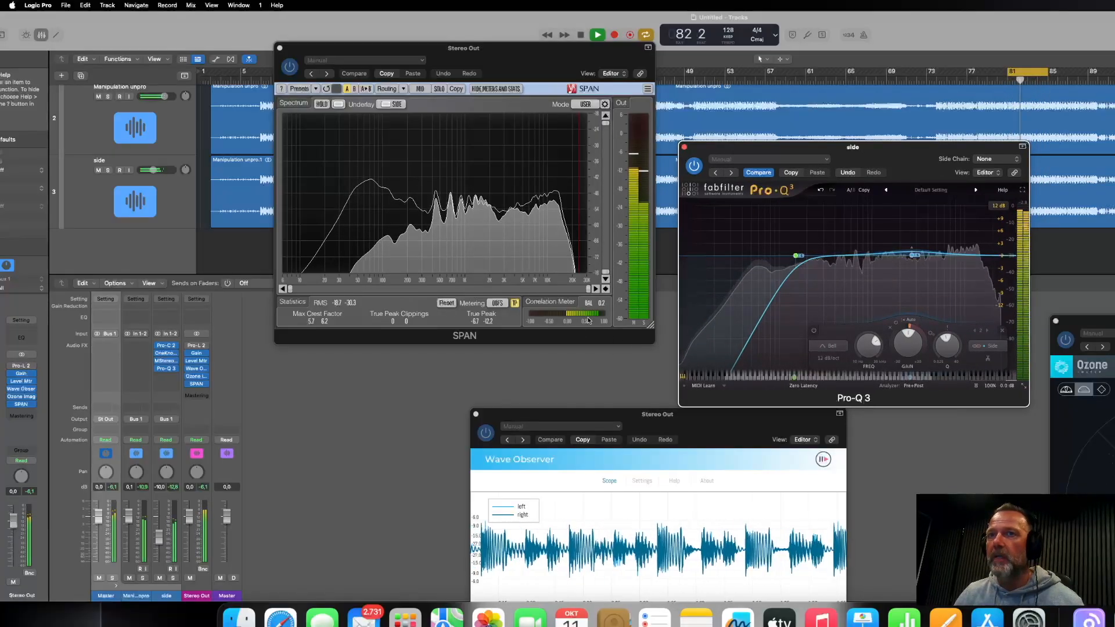
key(space)
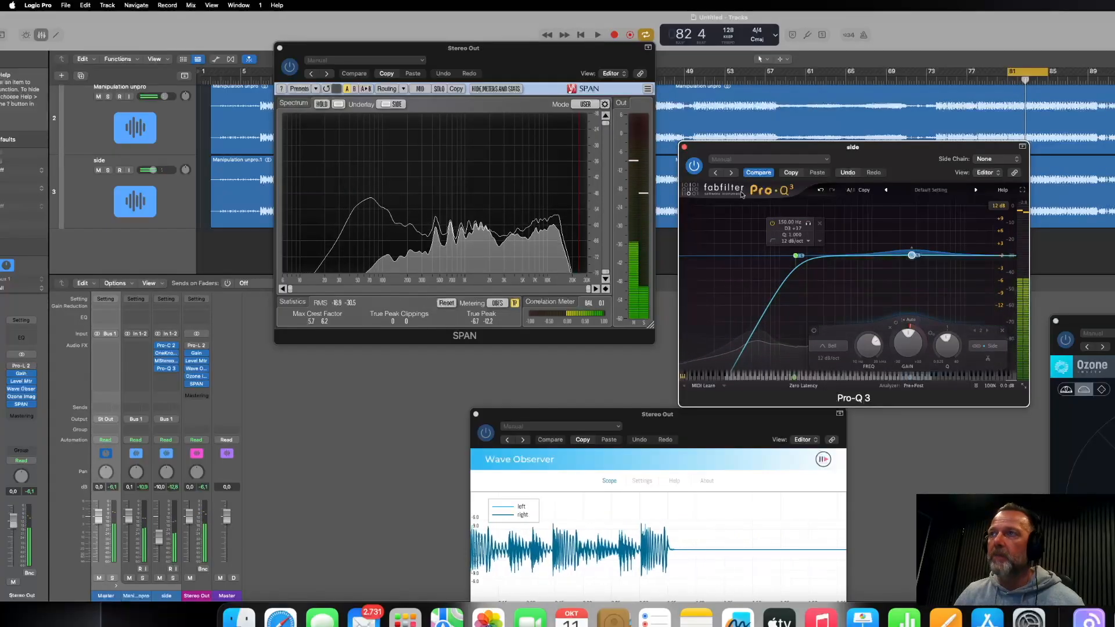
click(684, 148)
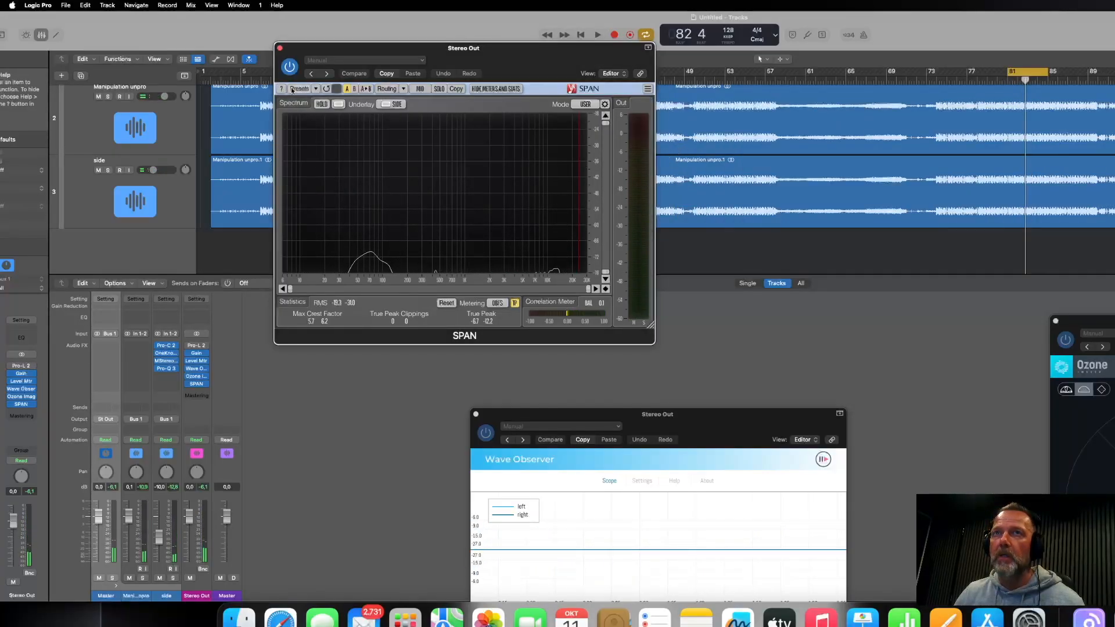
click(279, 49)
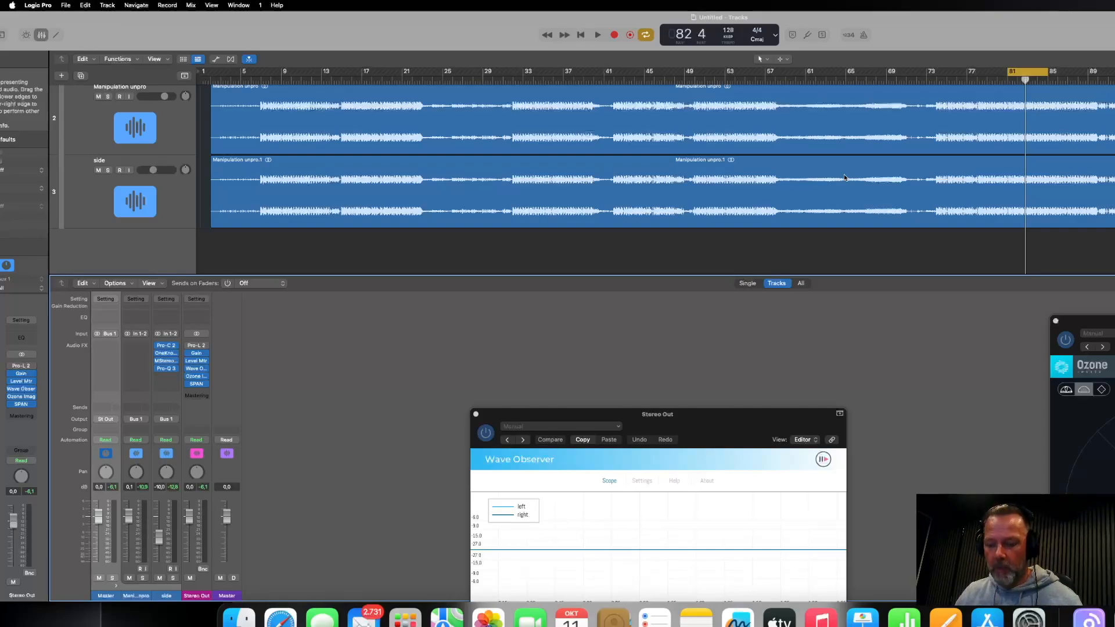
Display the tracks' volume automation to examine the side track's level curve, and hide it again.
key(a)
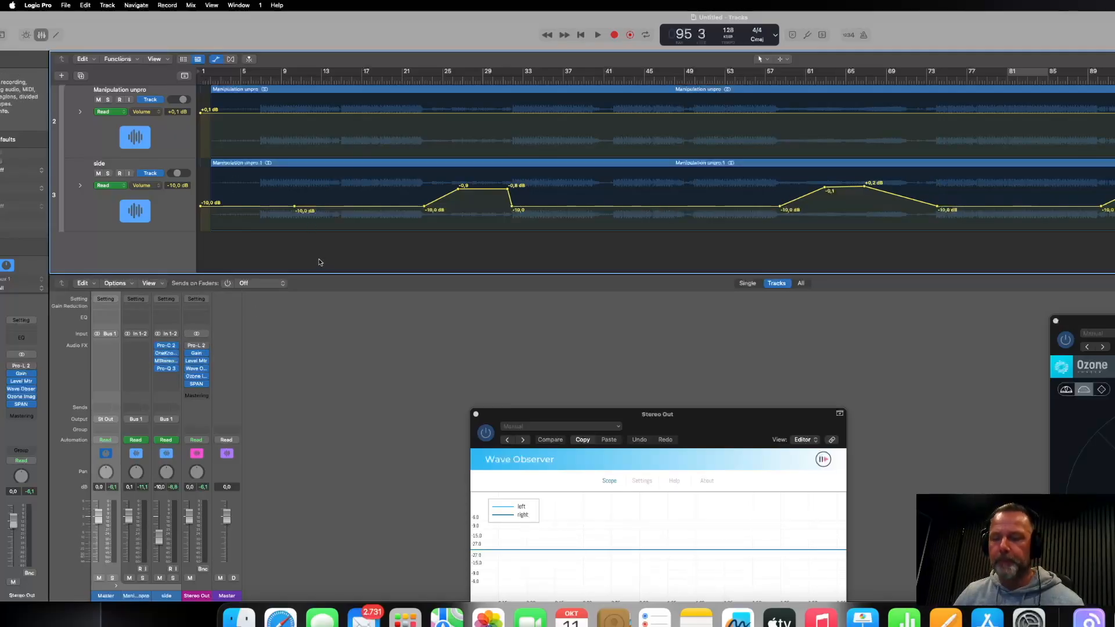
key(a)
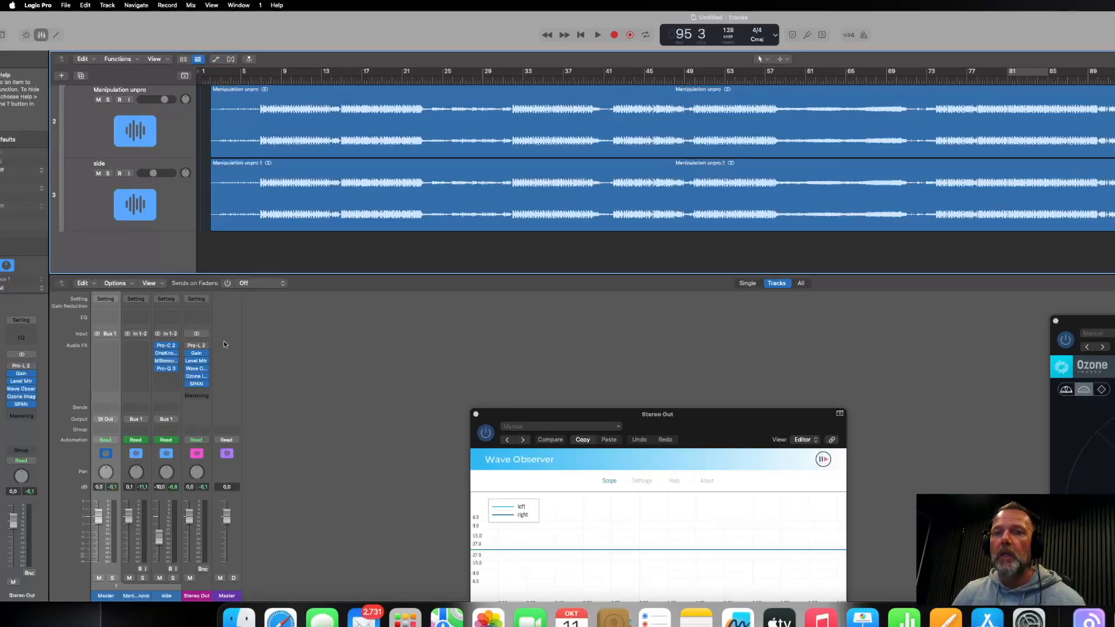
Insert a Pro-Q 3 equalizer on the Master summing stack channel and move its window clear of the mixer strips.
click(101, 348)
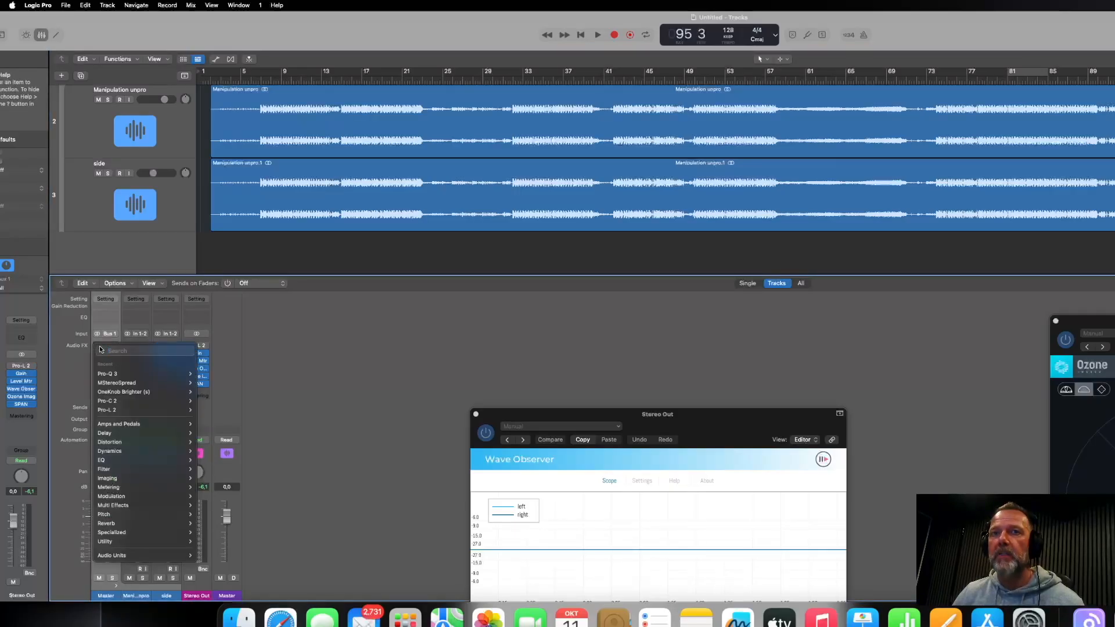
mouse_move(117, 373)
click(210, 374)
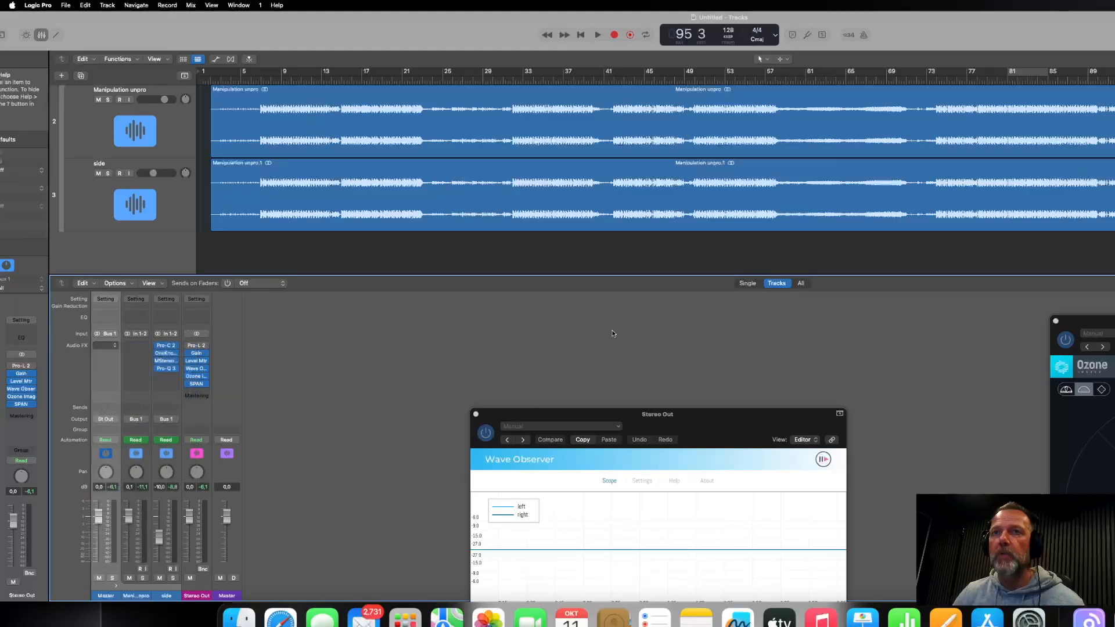
drag(652, 169, 760, 150)
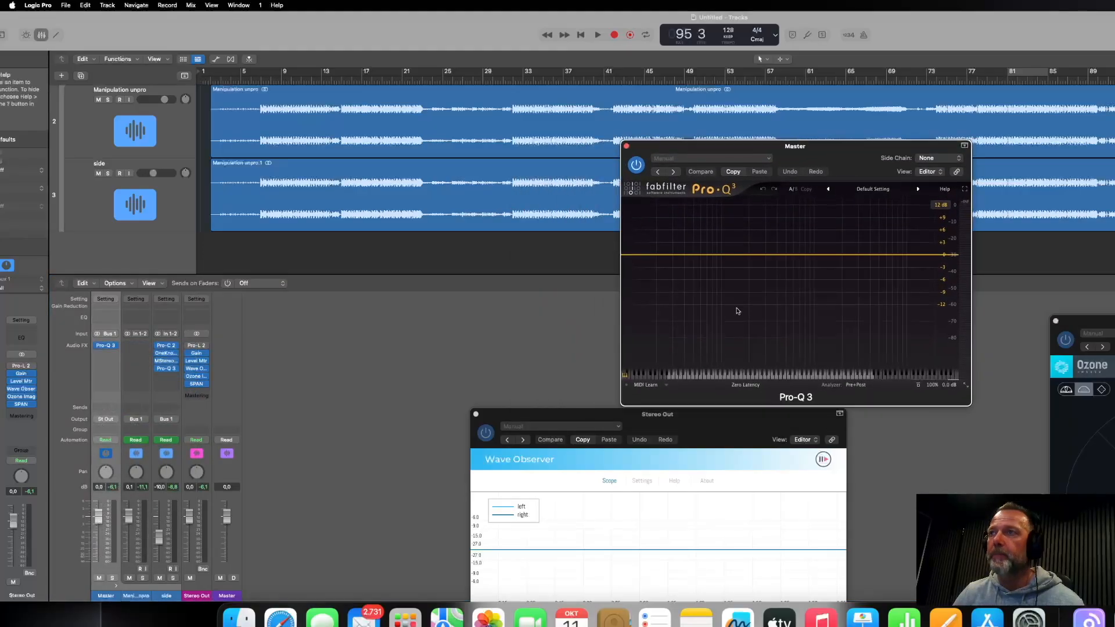
Add a low shelf band at 50 Hz with a gain of +1 dB in the Master channel's Pro-Q 3.
click(664, 255)
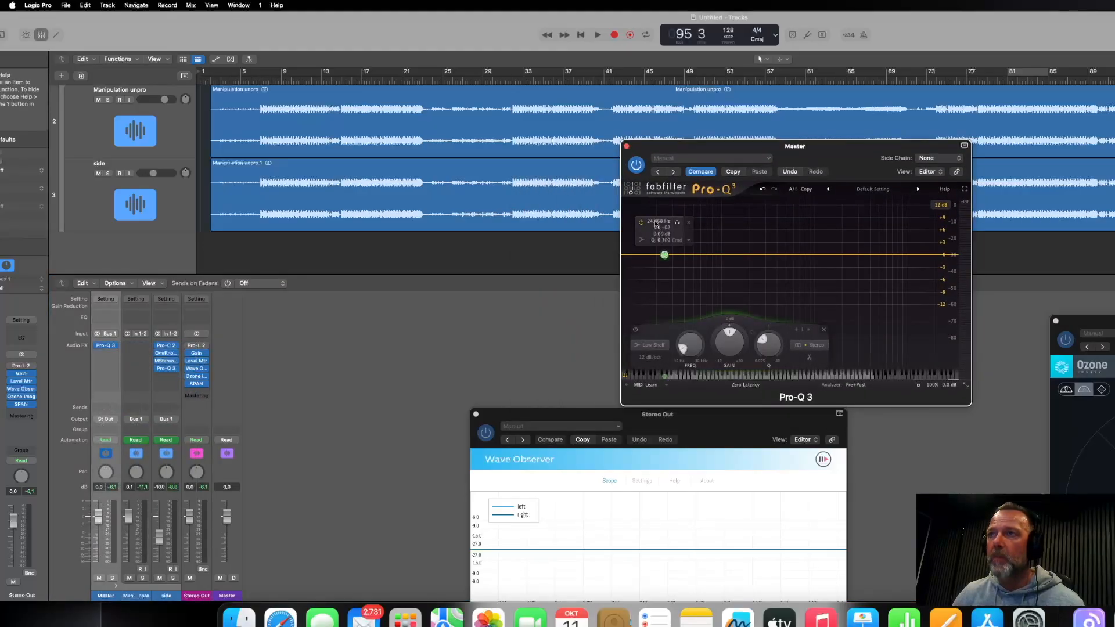
drag(664, 254, 692, 254)
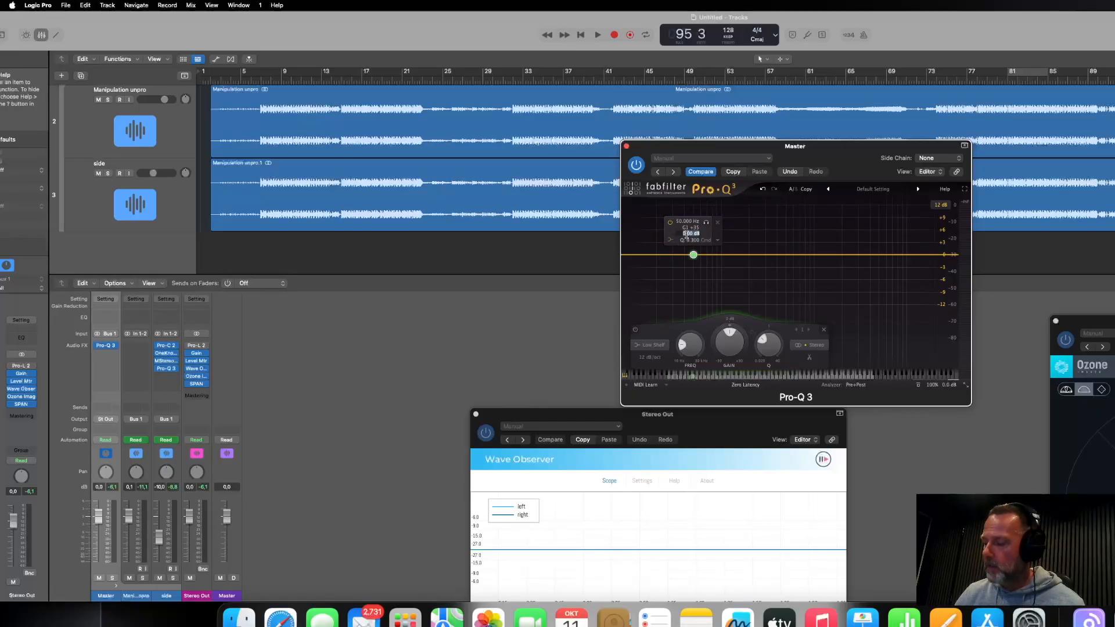
key(Return)
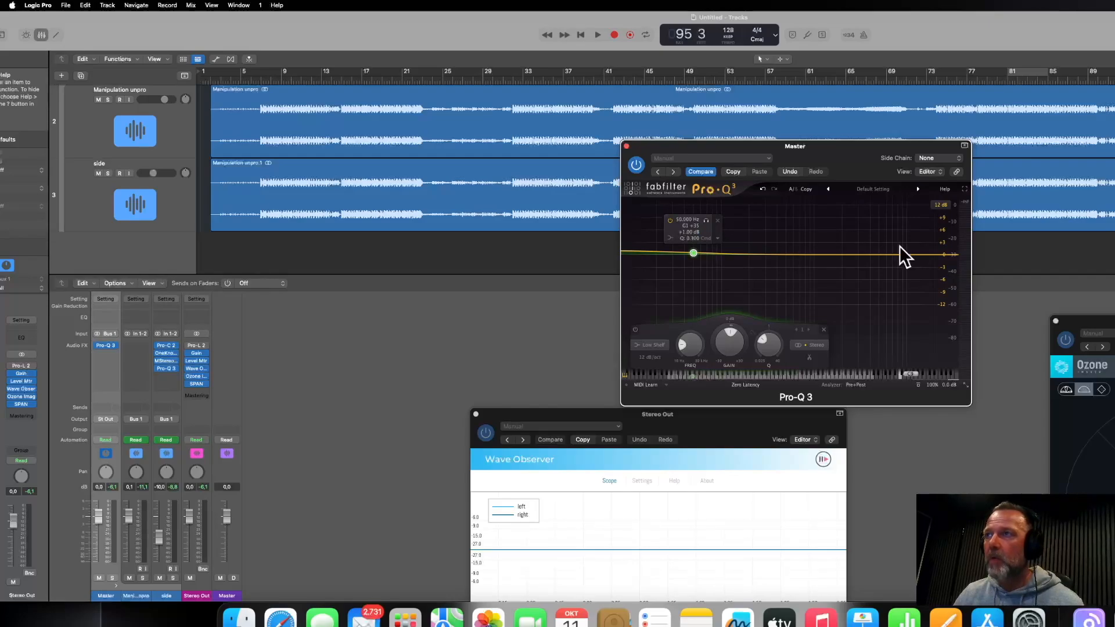
Add a high shelf band at 8000 Hz with a gain of +1 dB in the Master channel's Pro-Q 3.
click(879, 254)
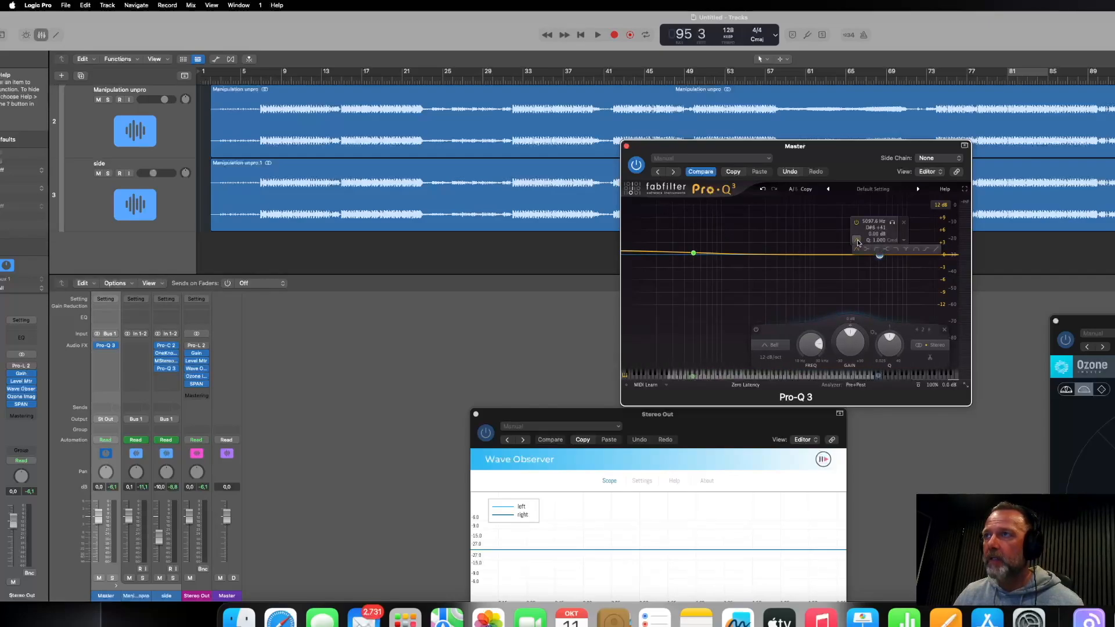
click(878, 249)
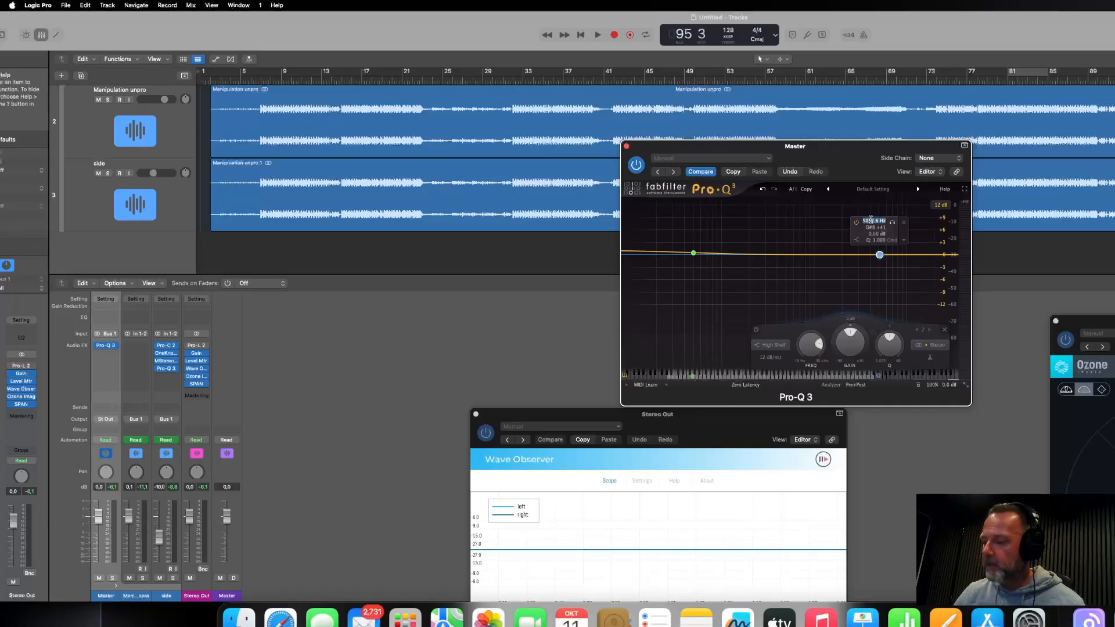
key(Return)
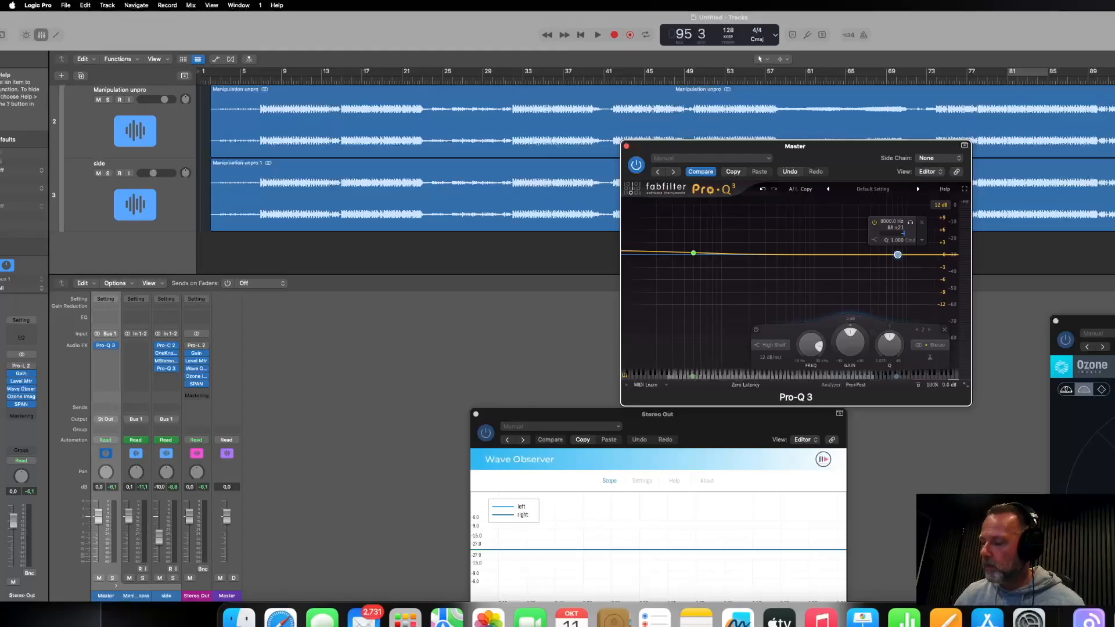
text(1)
key(Return)
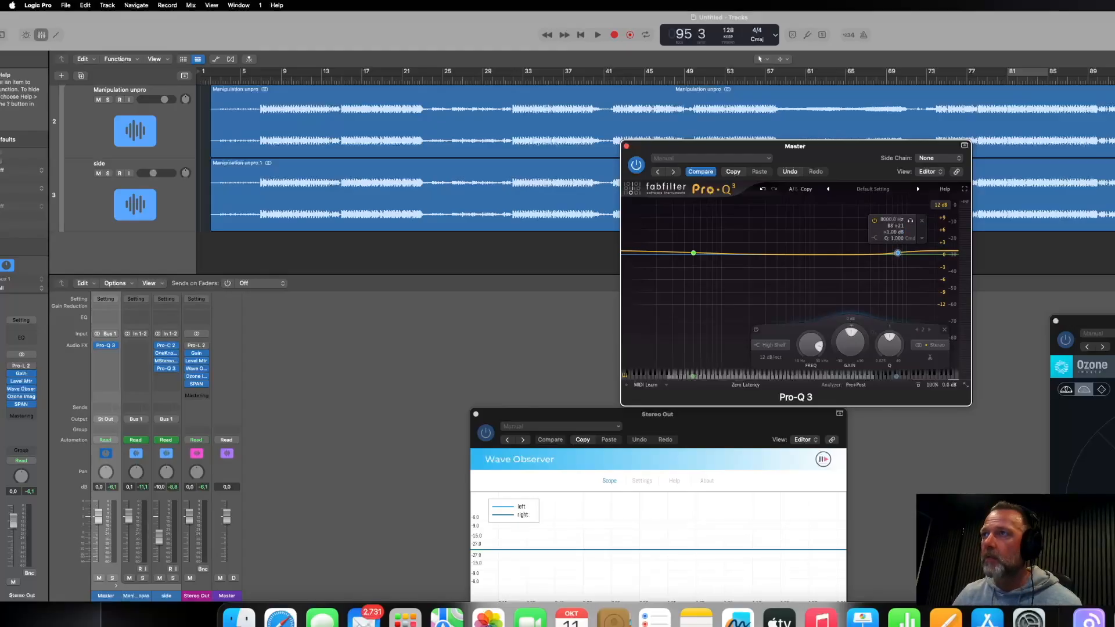
Compare the EQ with its bypassed state during looped playback from bar 81, and set both shelf gains to +1.5 dB.
click(1015, 72)
key(space)
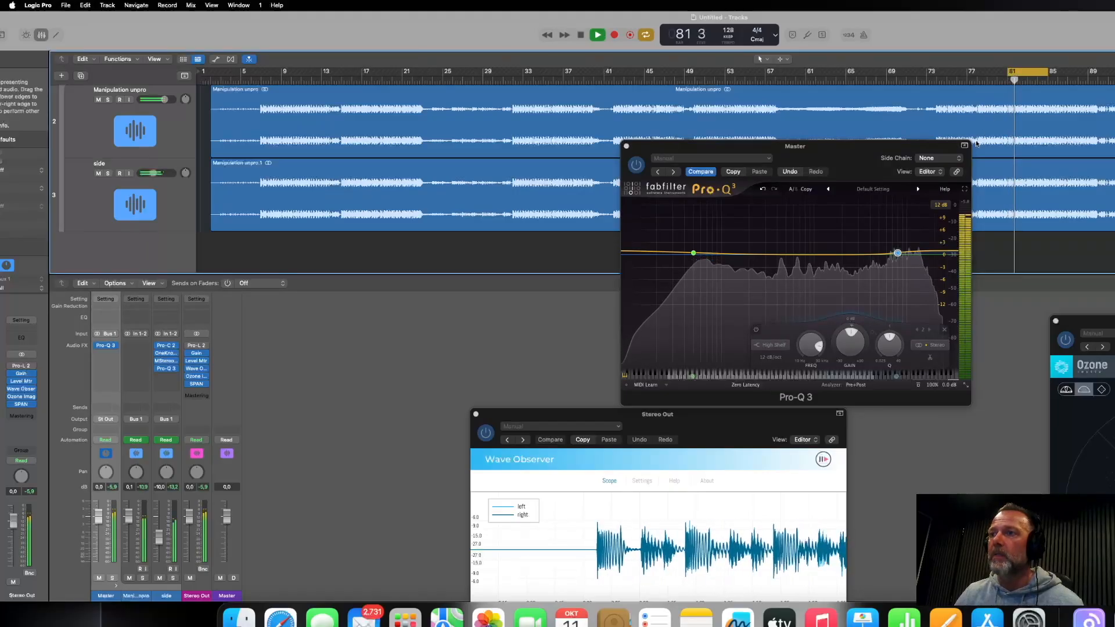
click(920, 388)
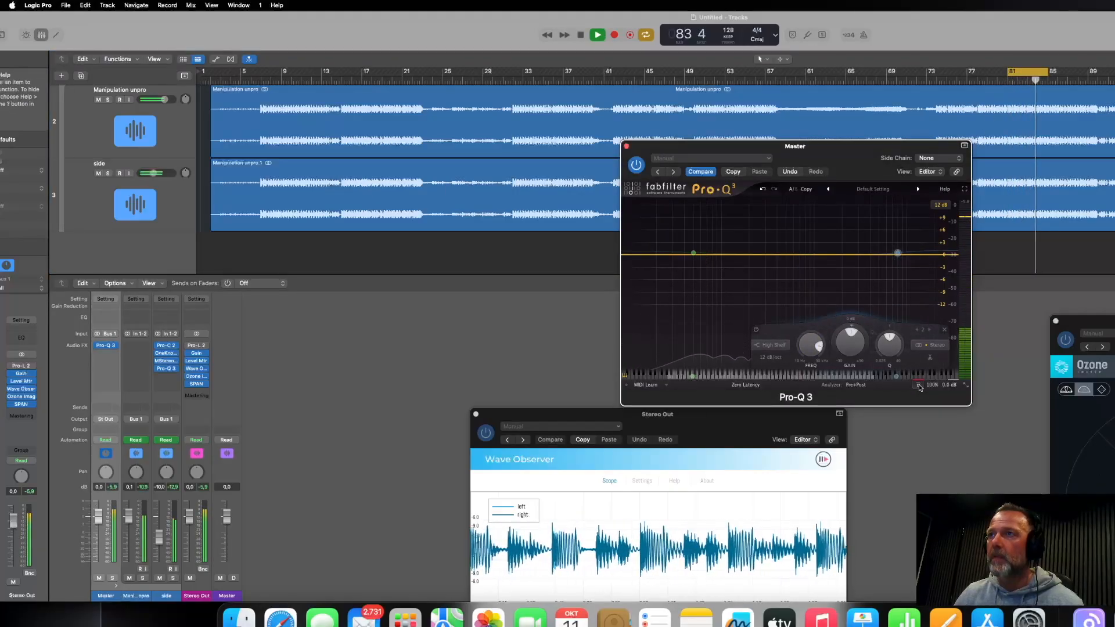
click(919, 387)
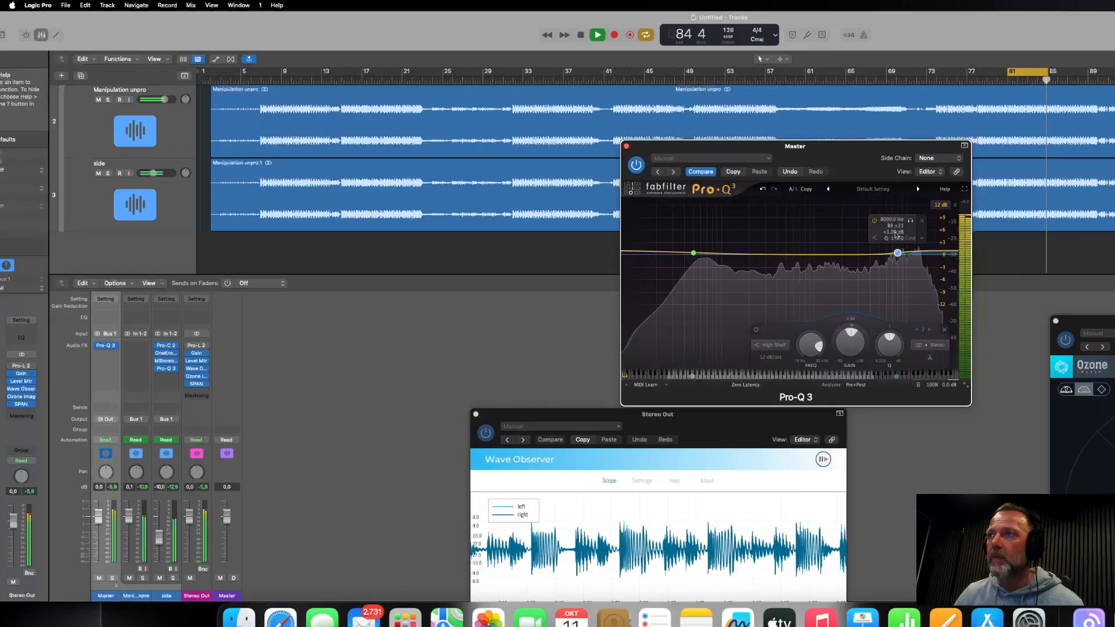
double_click(894, 231)
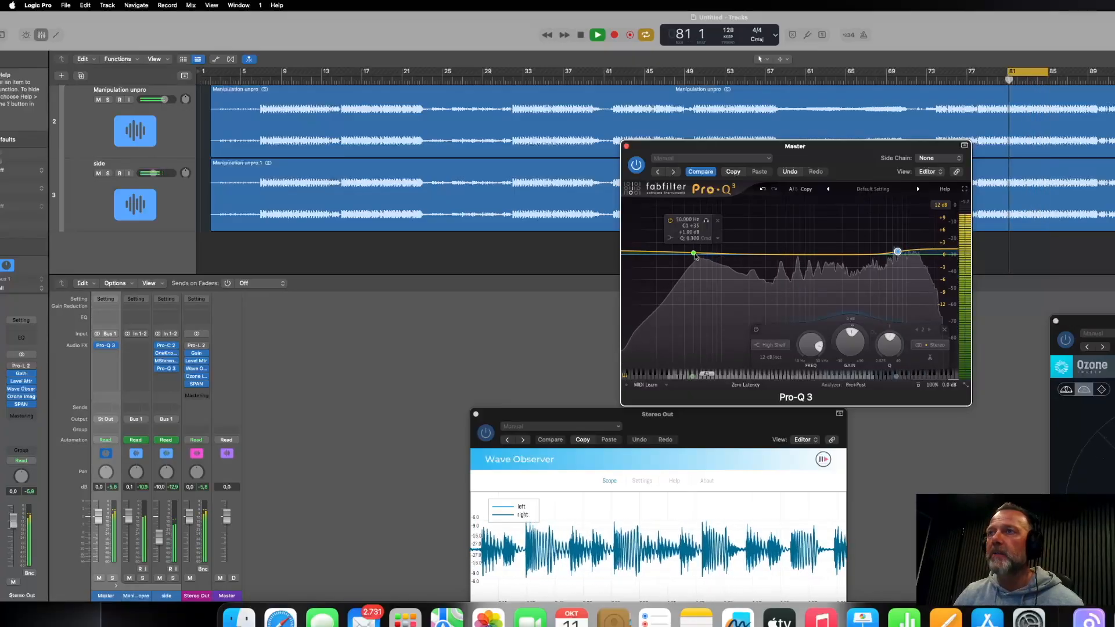
double_click(687, 232)
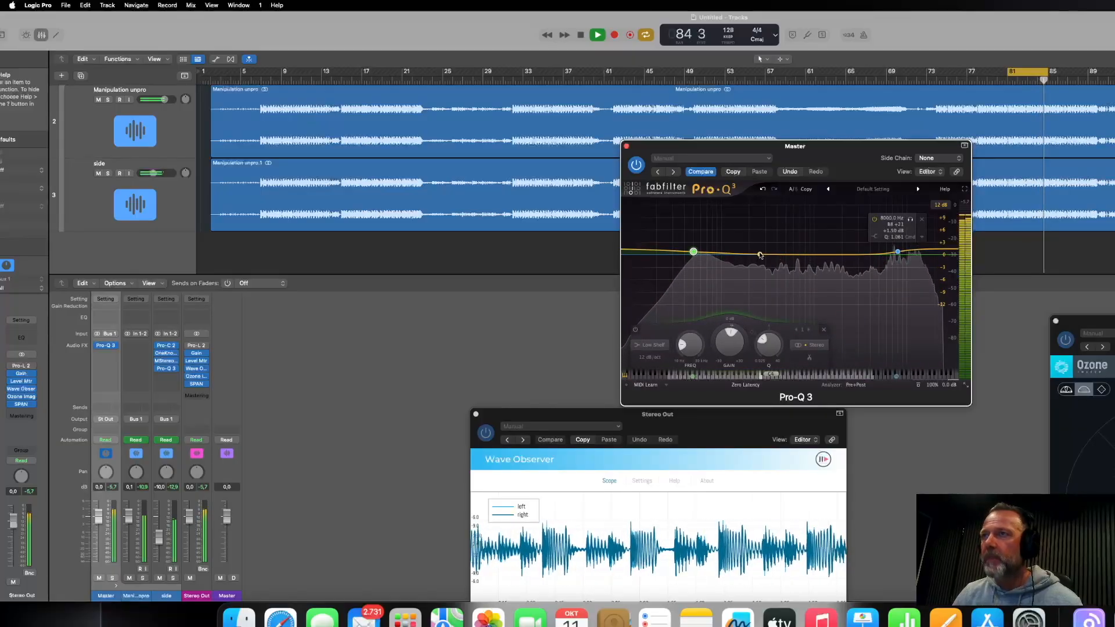
Add a bell band at about 250 Hz and cut it by about 1 dB while the loop plays.
click(753, 255)
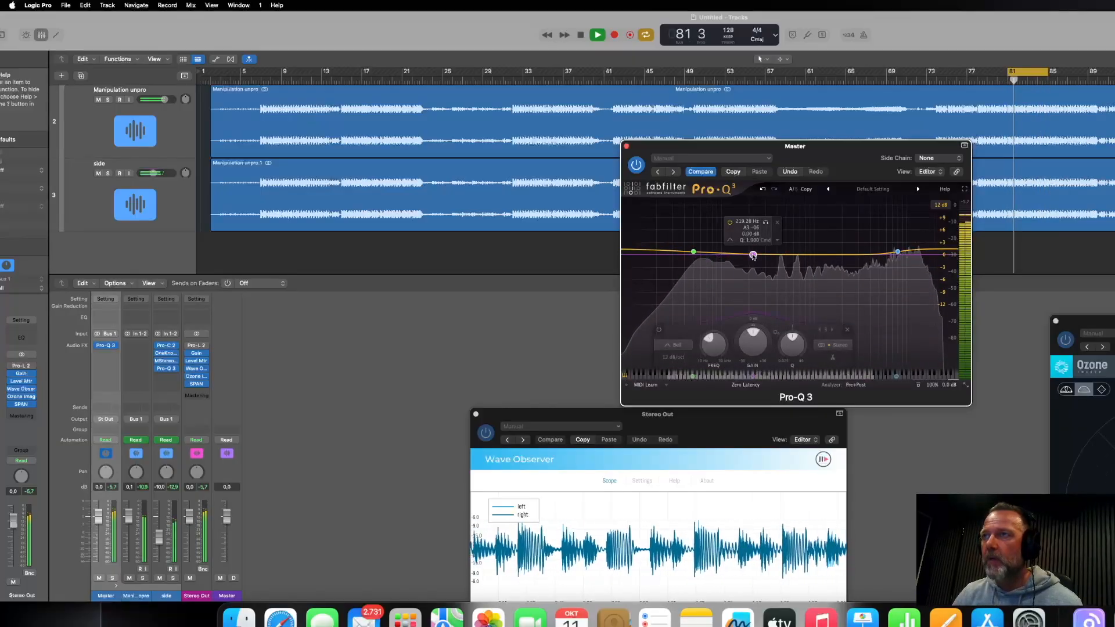
drag(753, 255, 758, 257)
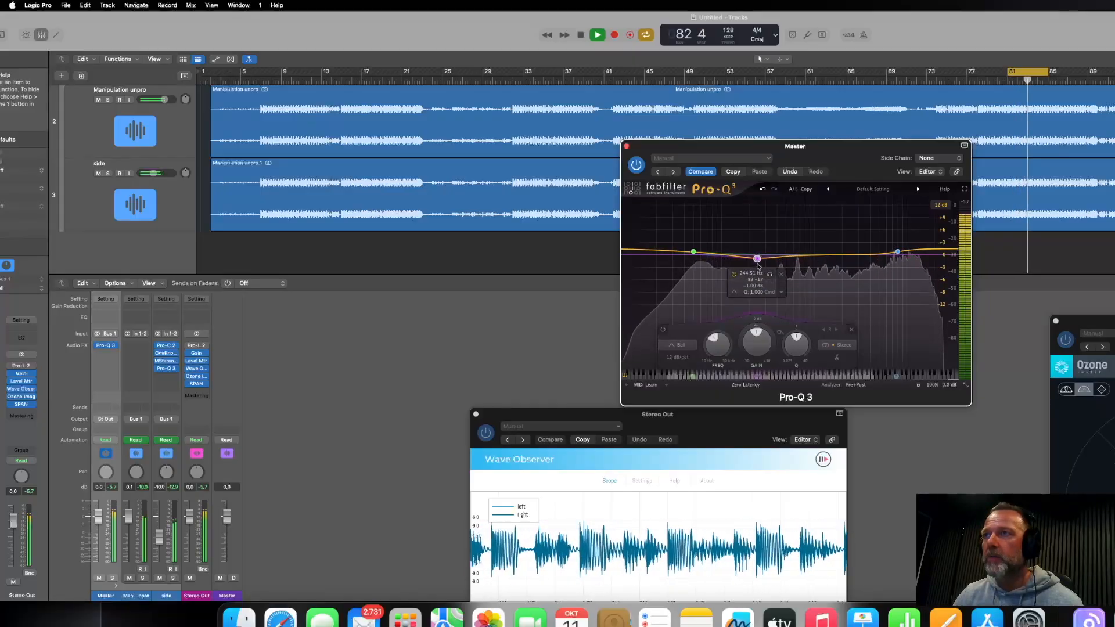
drag(757, 260, 762, 261)
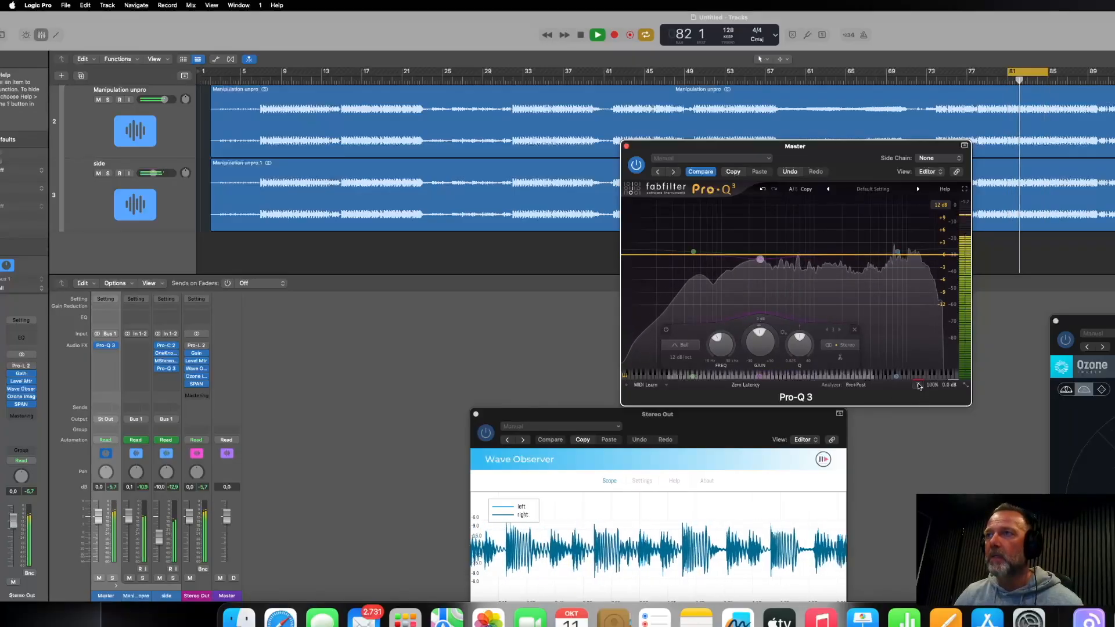
Compare the Master equalization with its bypassed state several times during playback, and stop playback.
click(918, 385)
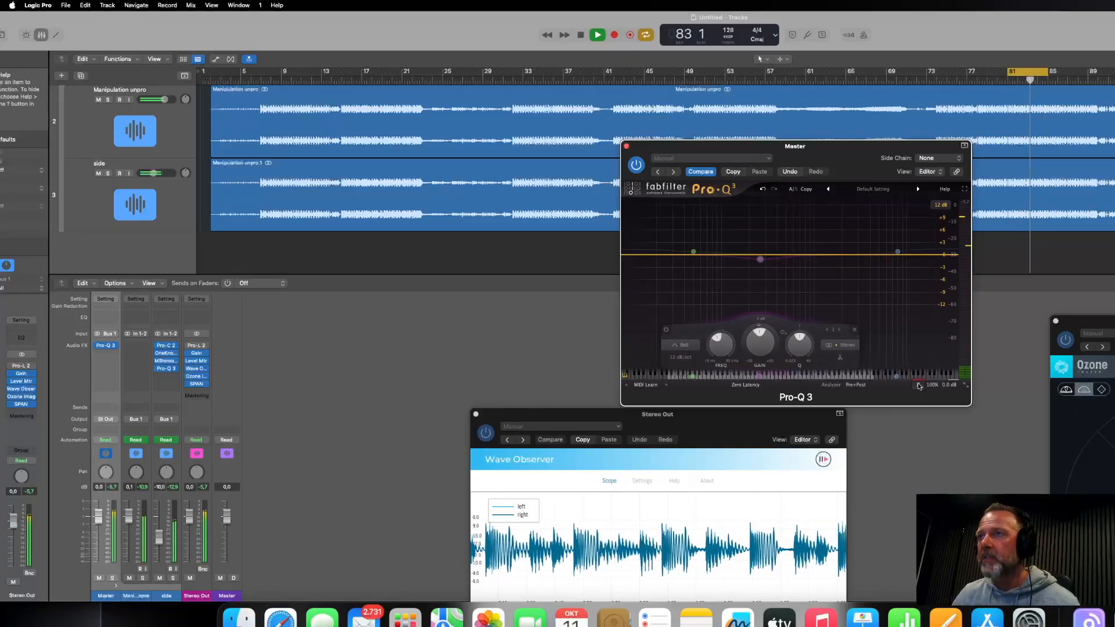
click(918, 385)
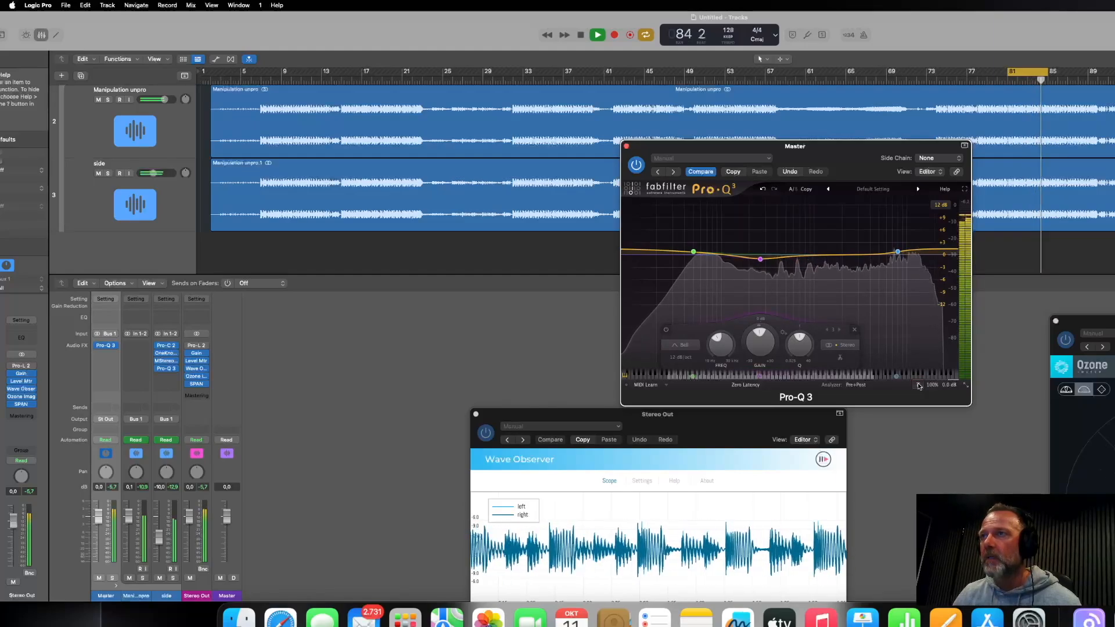
click(918, 385)
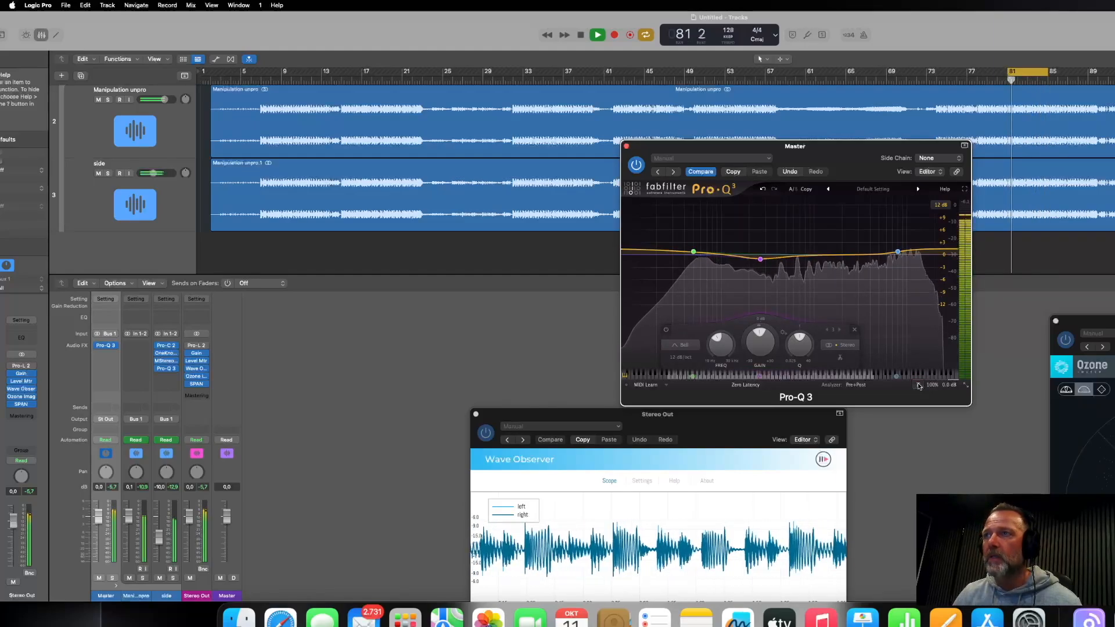
click(918, 385)
key(space)
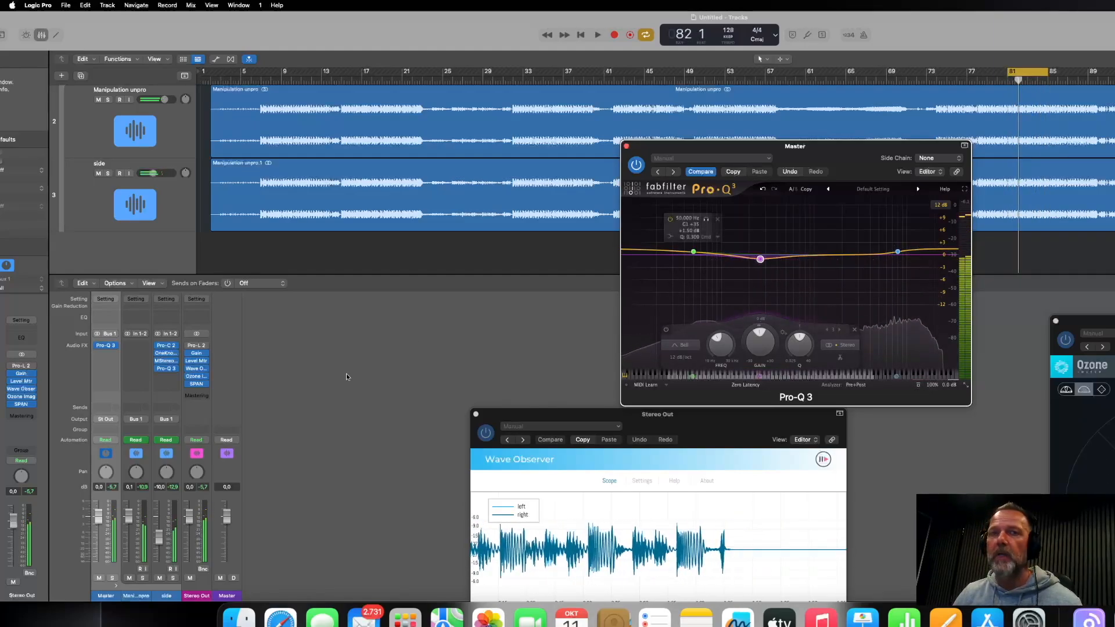
Insert a Pro-C 2 compressor after the Pro-Q 3 on the Master summing stack channel and lower its ratio.
click(102, 346)
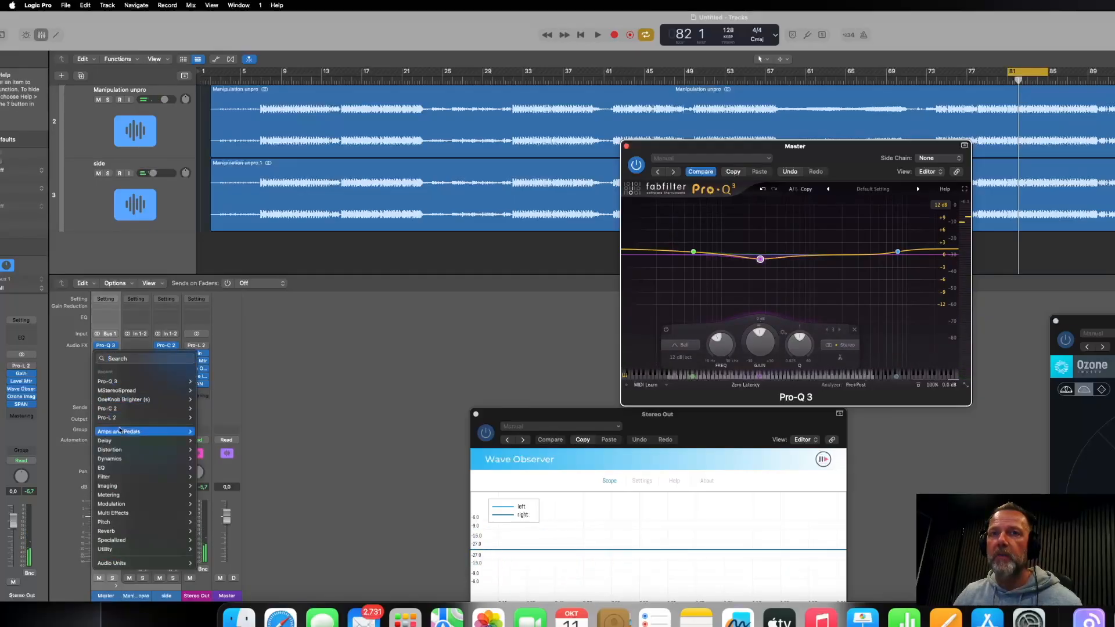
click(205, 410)
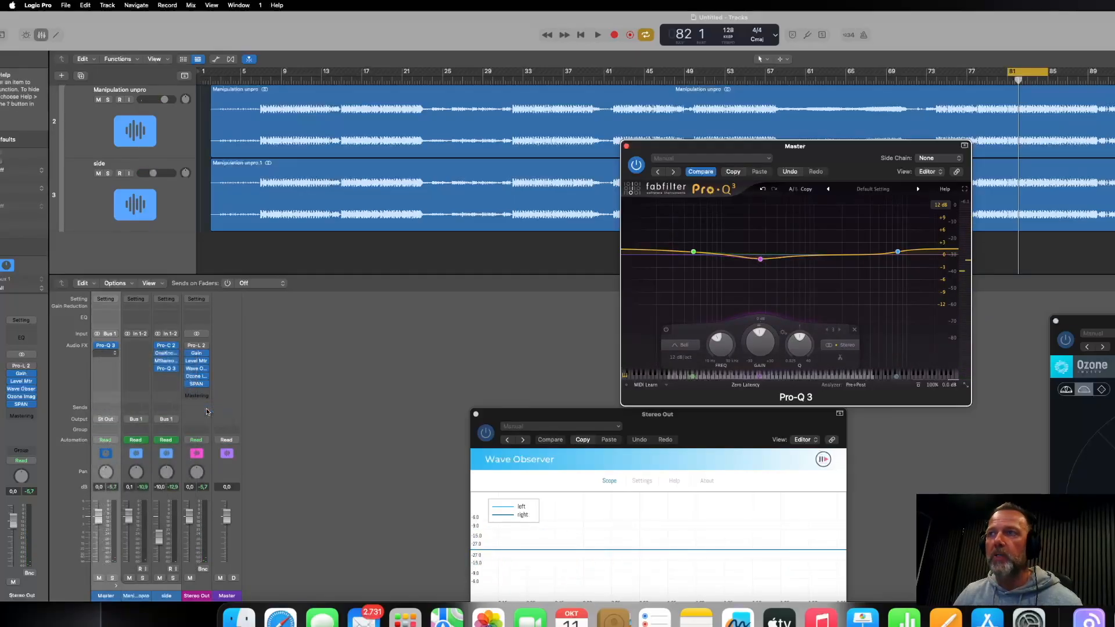
drag(738, 165, 790, 155)
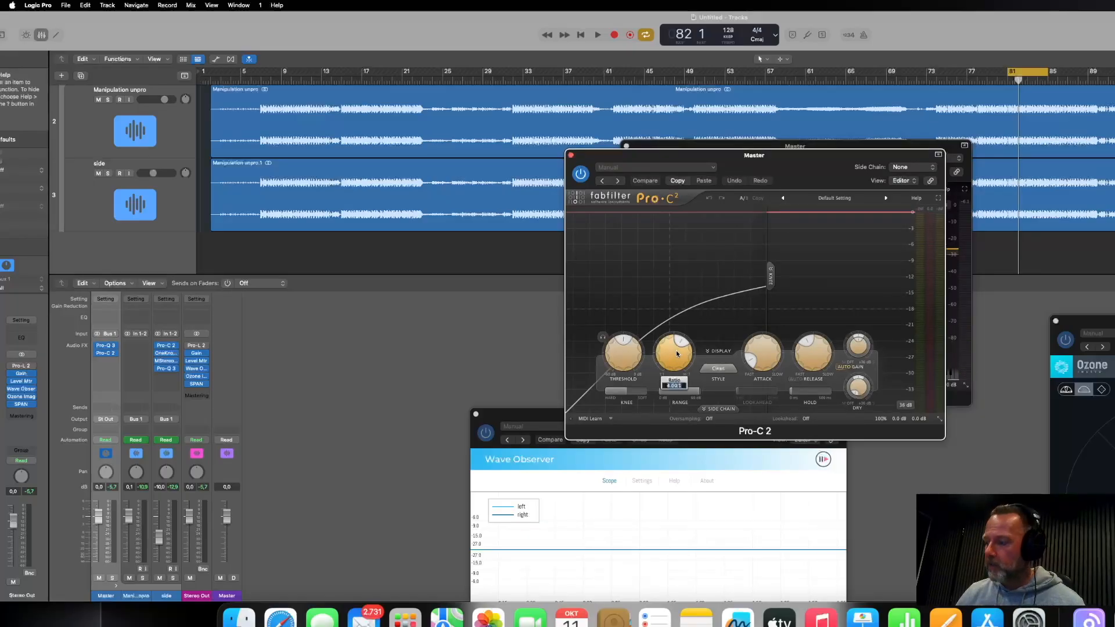
text(.1)
key(Return)
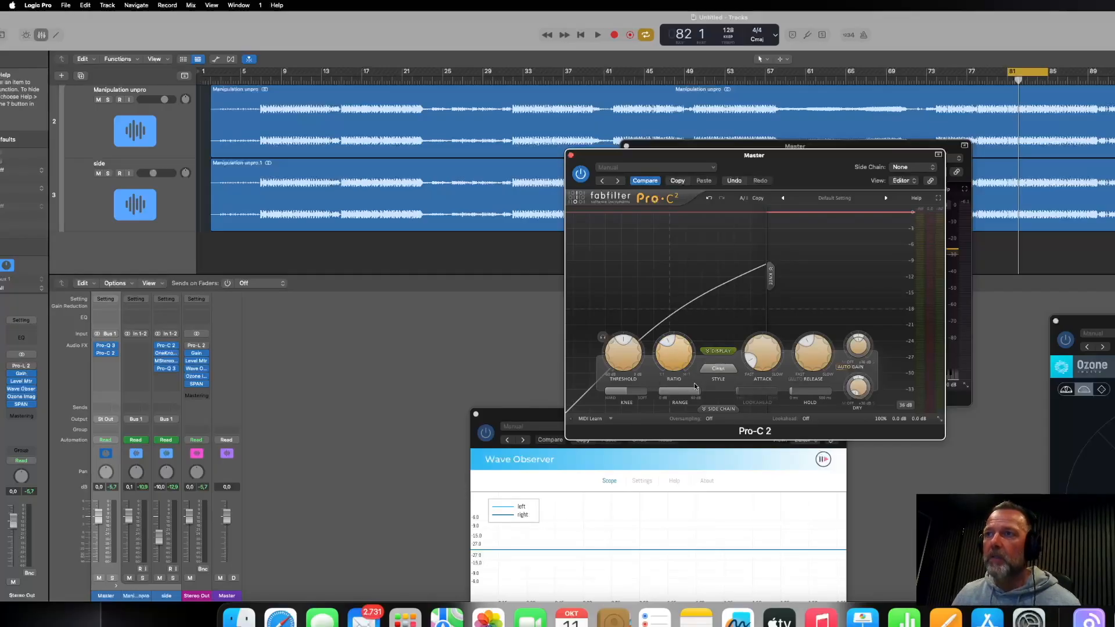
mouse_move(807, 352)
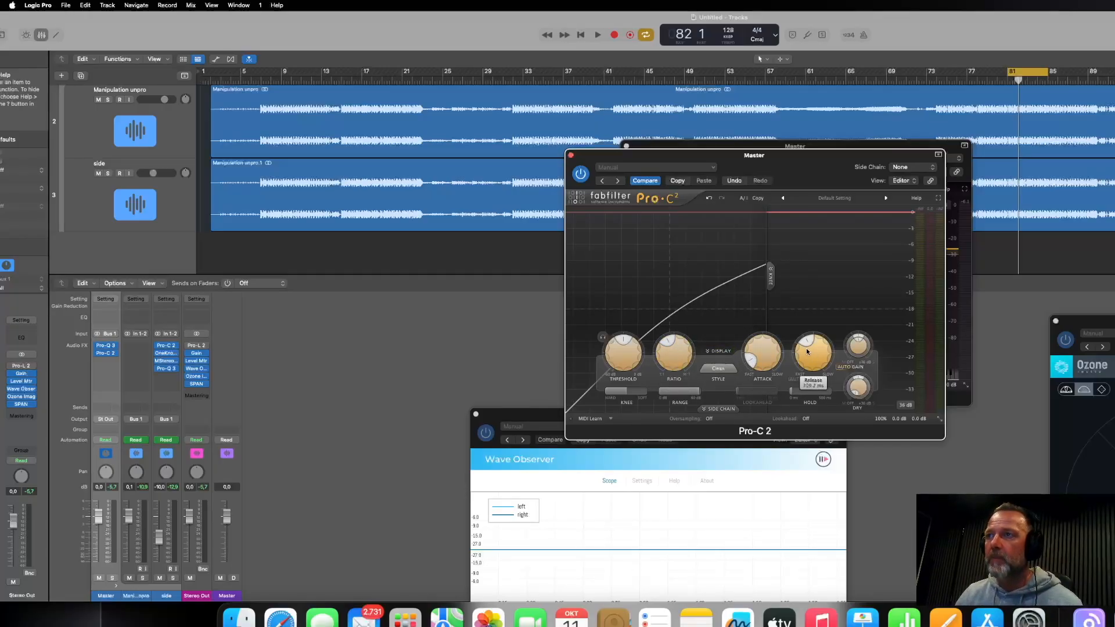
mouse_move(754, 364)
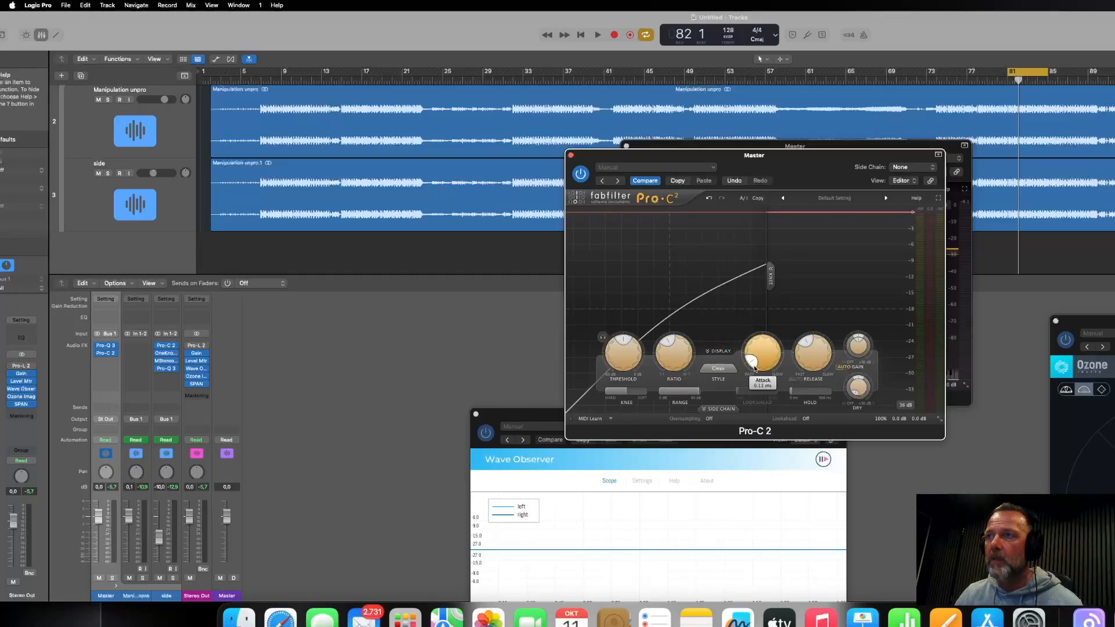
Raise the Pro-C 2 threshold during looped playback for light gain reduction, then stop and close the Master compressor and equalizer windows.
mouse_move(639, 348)
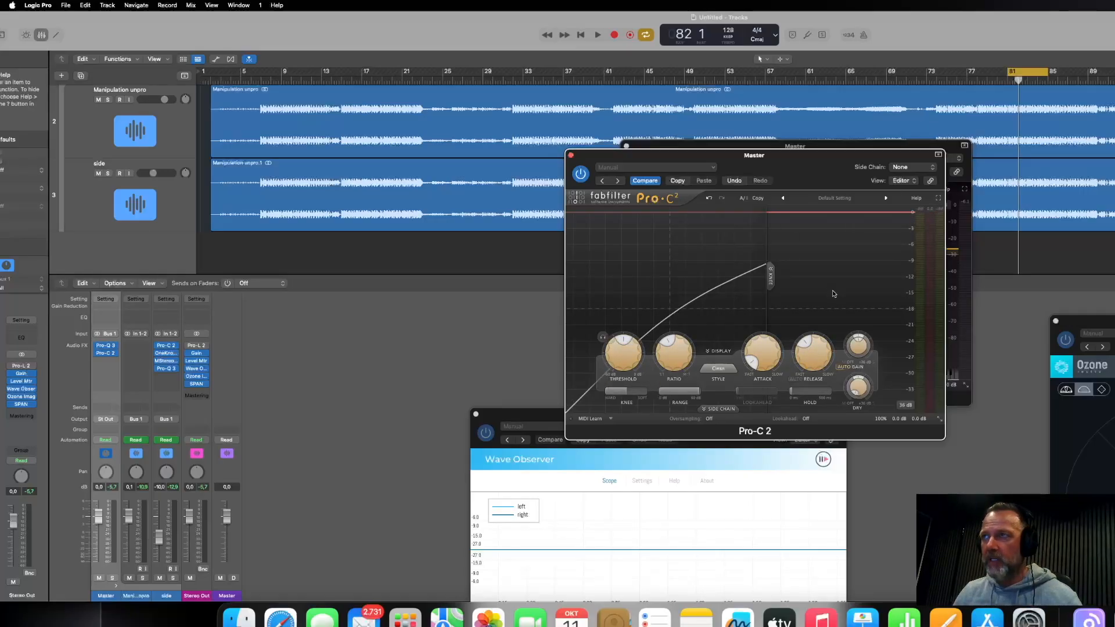
key(space)
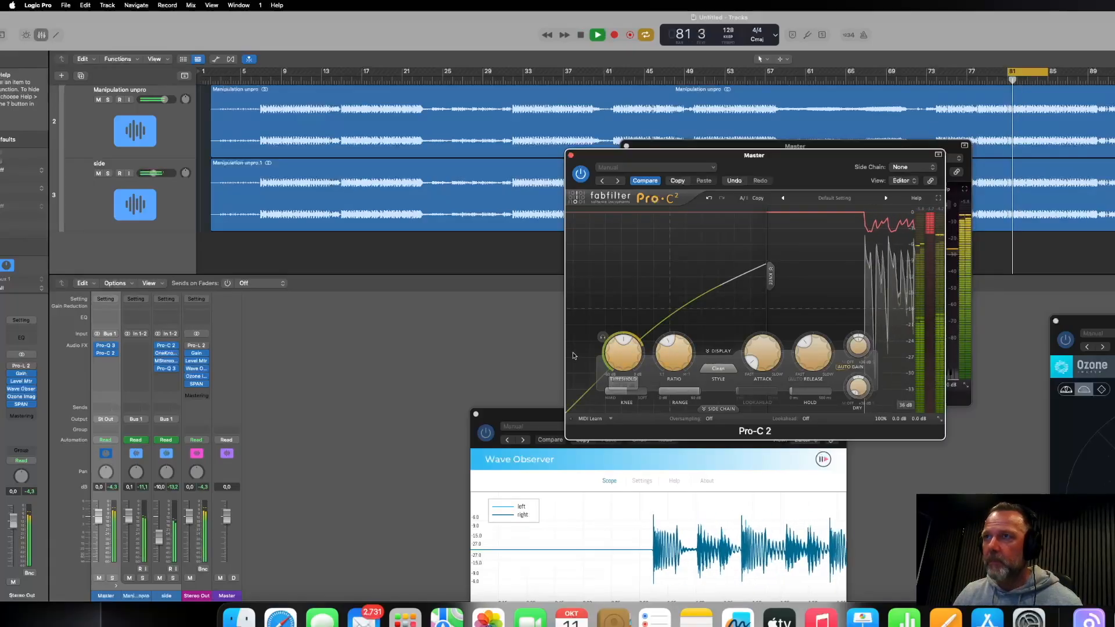
drag(623, 350, 628, 314)
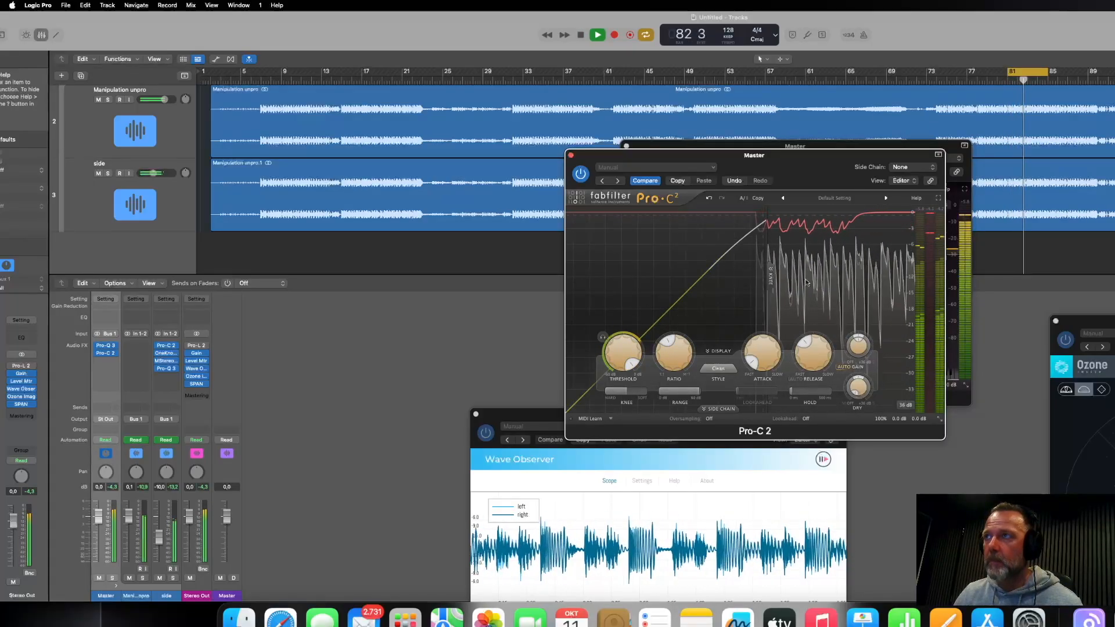
mouse_move(623, 343)
mouse_down()
mouse_move(627, 373)
mouse_move(628, 356)
mouse_up()
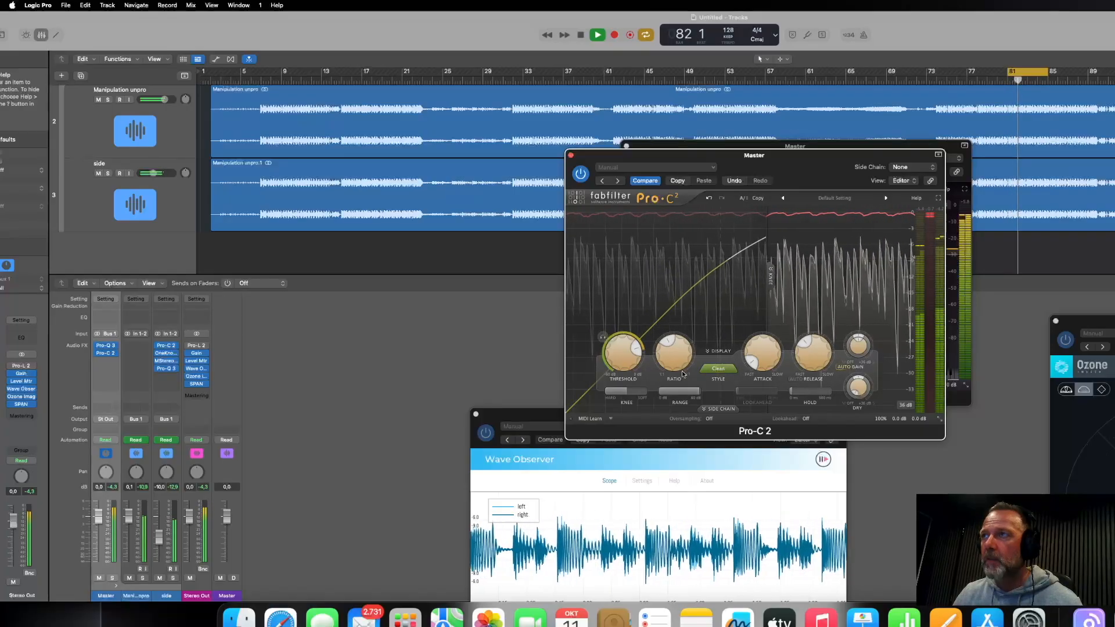
mouse_move(634, 363)
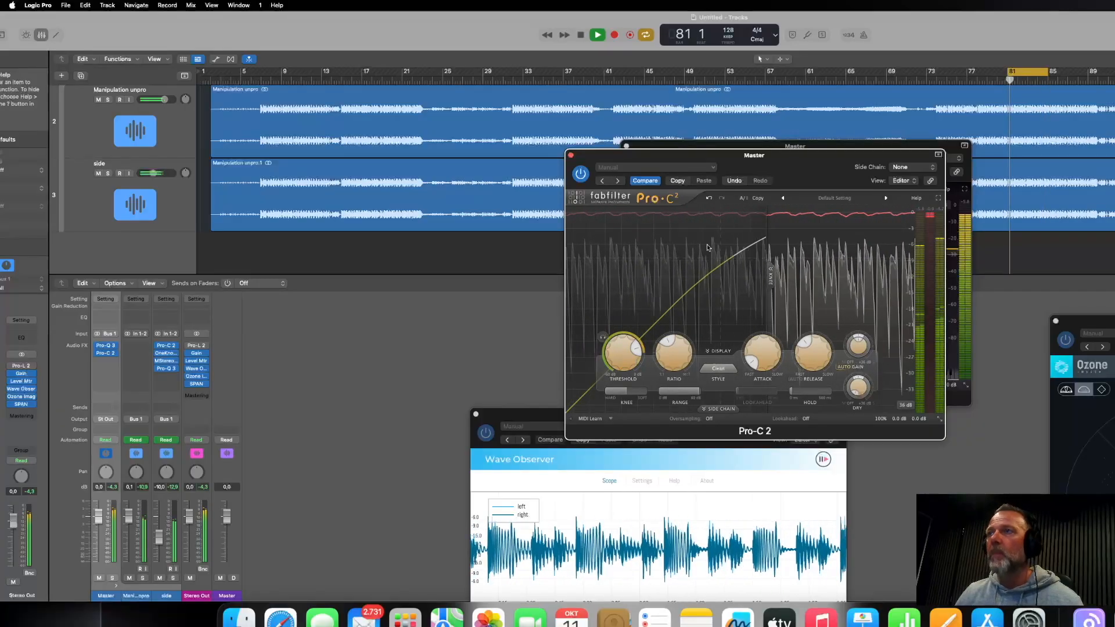
key(space)
click(571, 155)
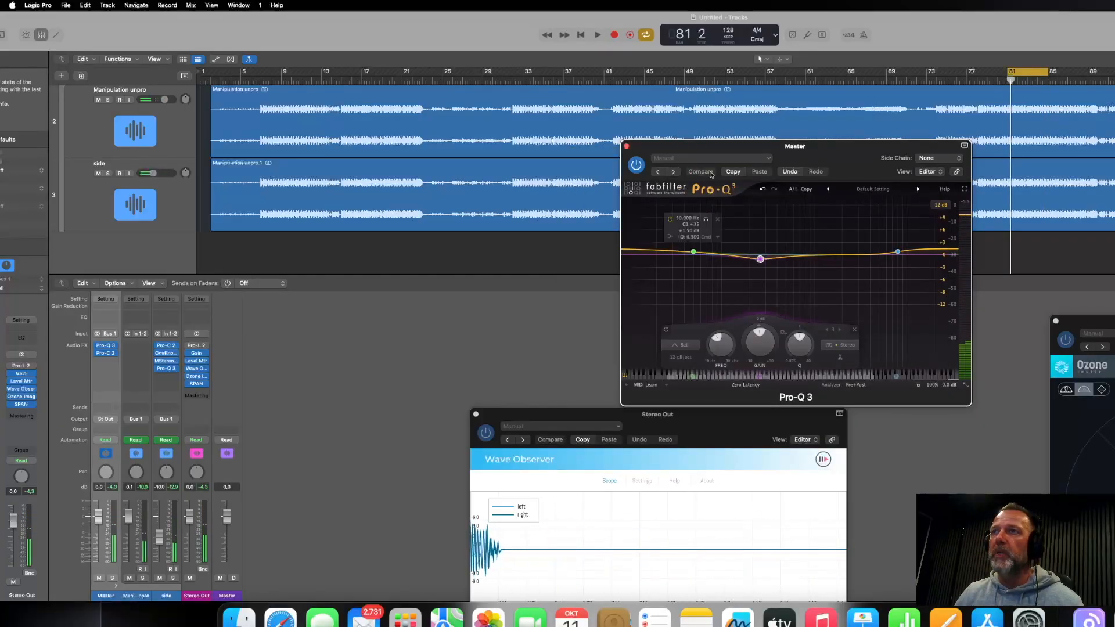
click(626, 146)
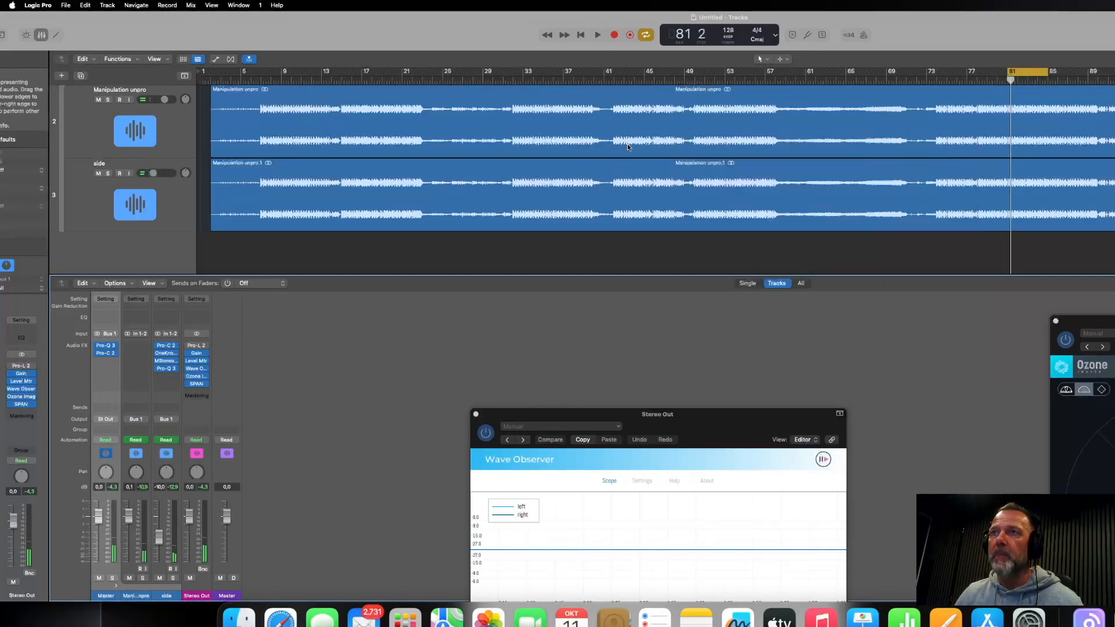
Insert a stereo FabFilter Saturn 2 after the Pro-C 2 on the Master summing stack and arrange it beside the Wave Observer window.
click(107, 366)
mouse_move(140, 539)
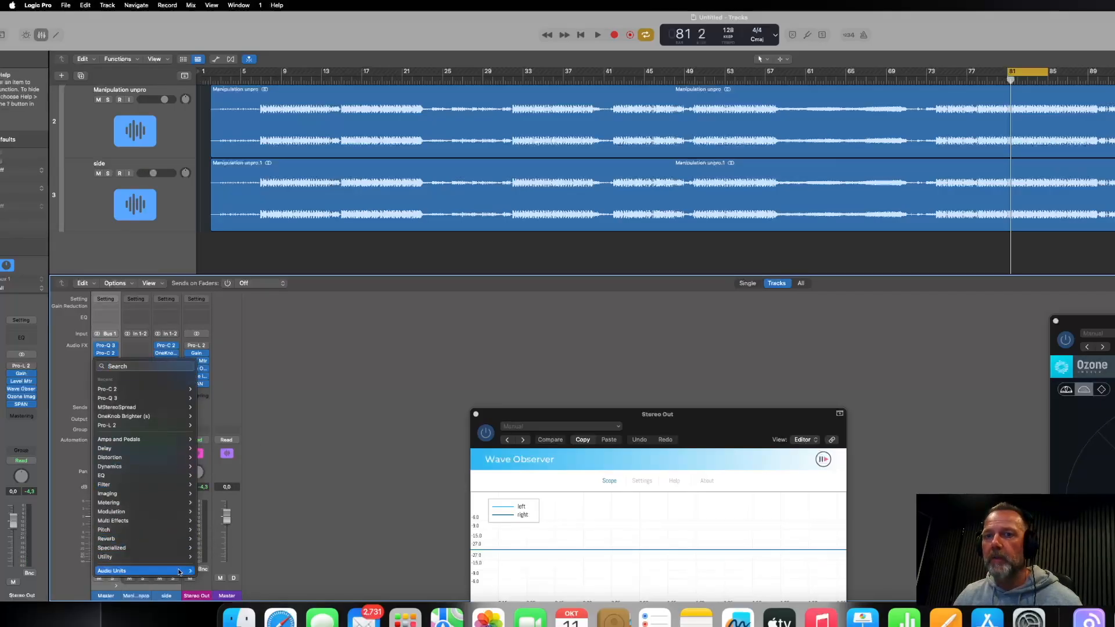
mouse_move(180, 572)
mouse_move(232, 394)
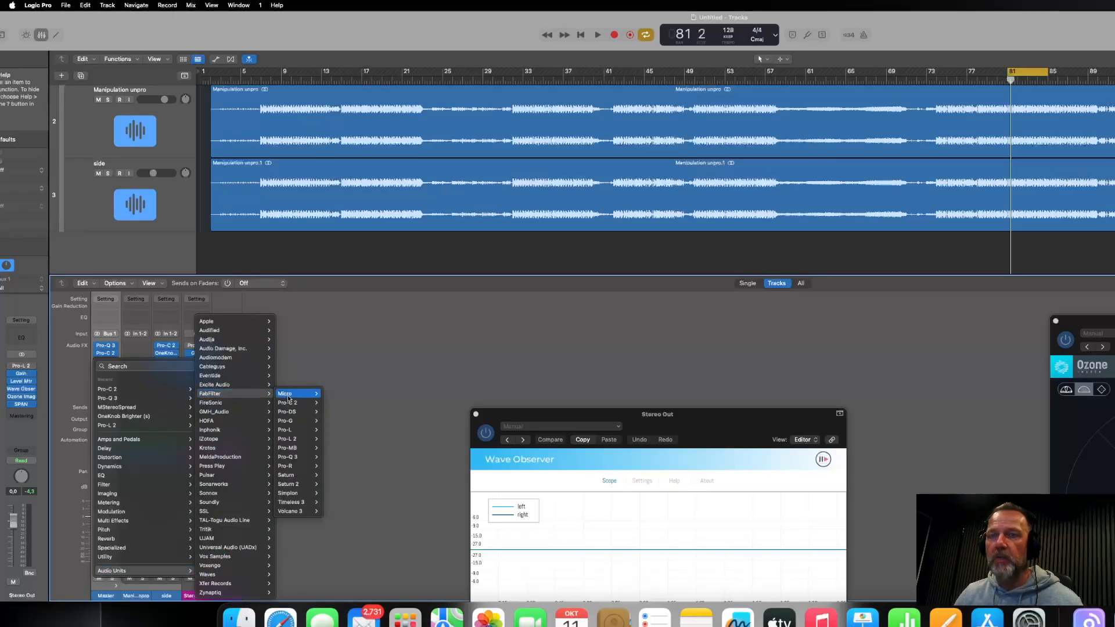
mouse_move(294, 483)
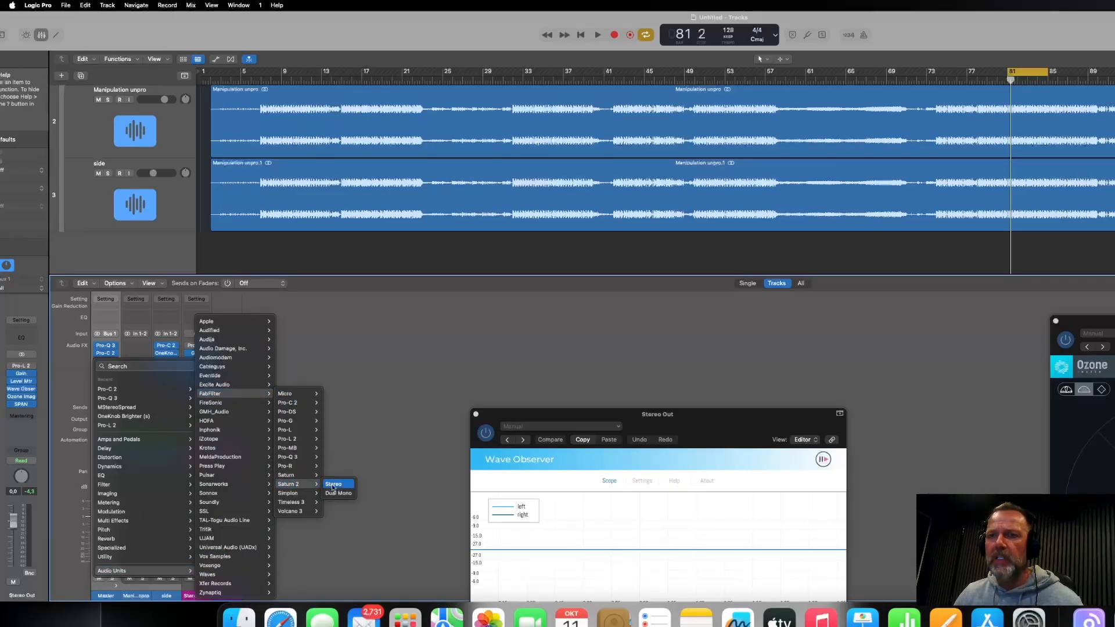
click(334, 486)
drag(736, 171, 454, 86)
drag(752, 419, 965, 267)
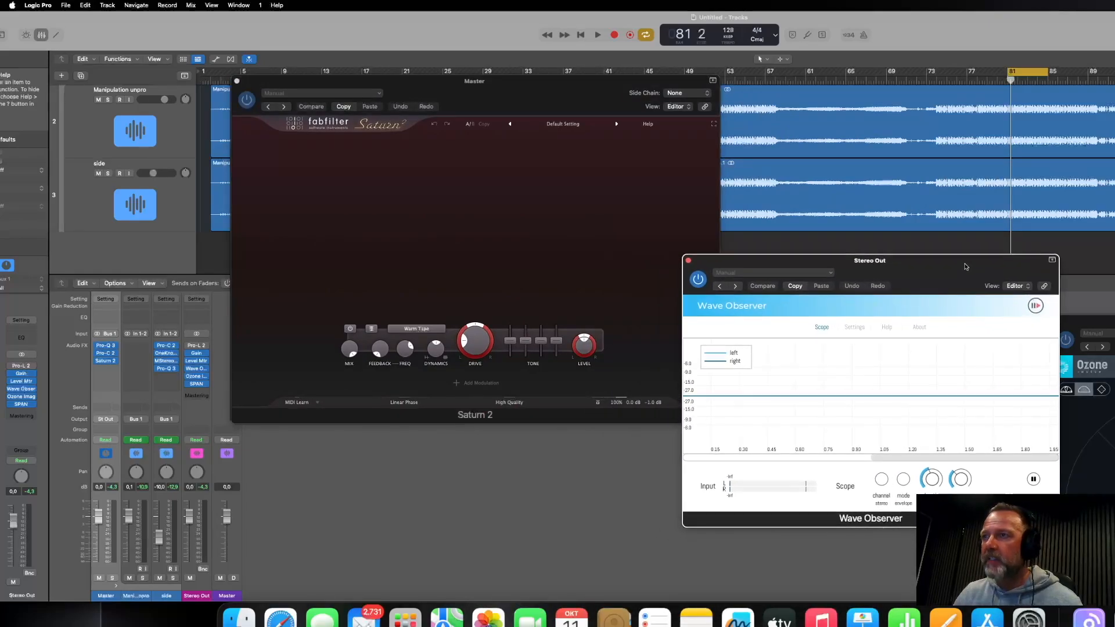
Play the loop twice in short passes to examine the output waveform's peaks in Wave Observer, and move its window aside.
key(space)
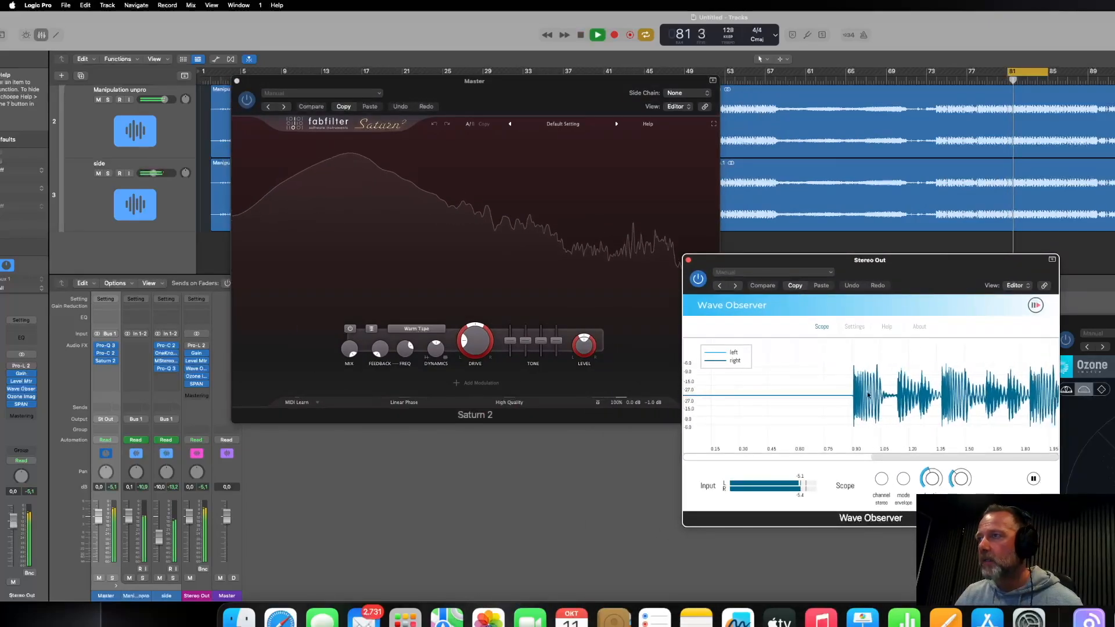
key(space)
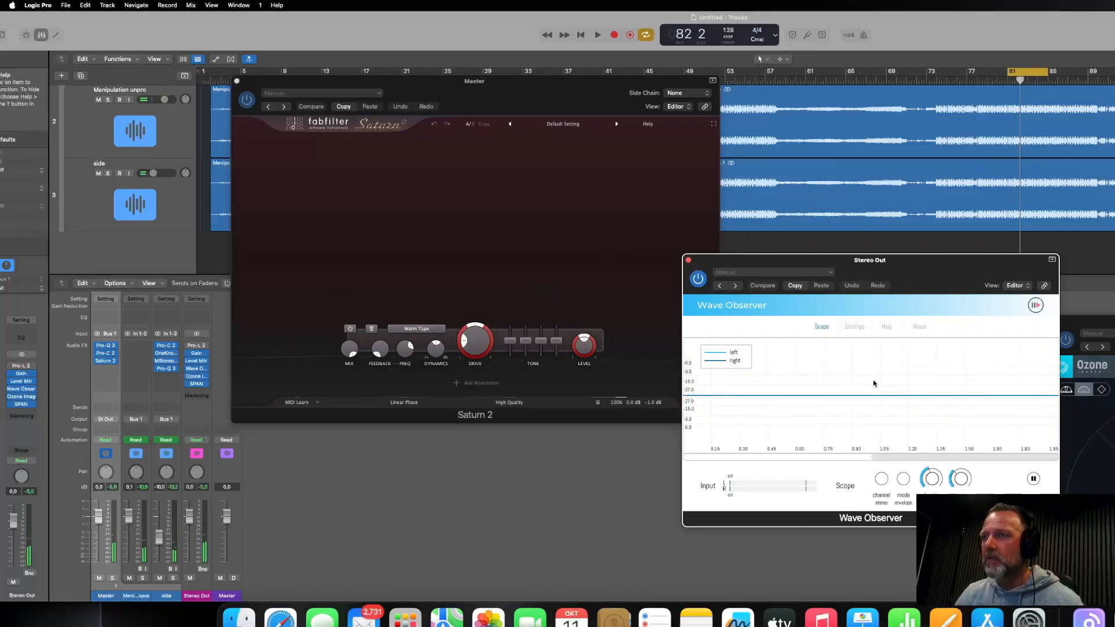
key(space)
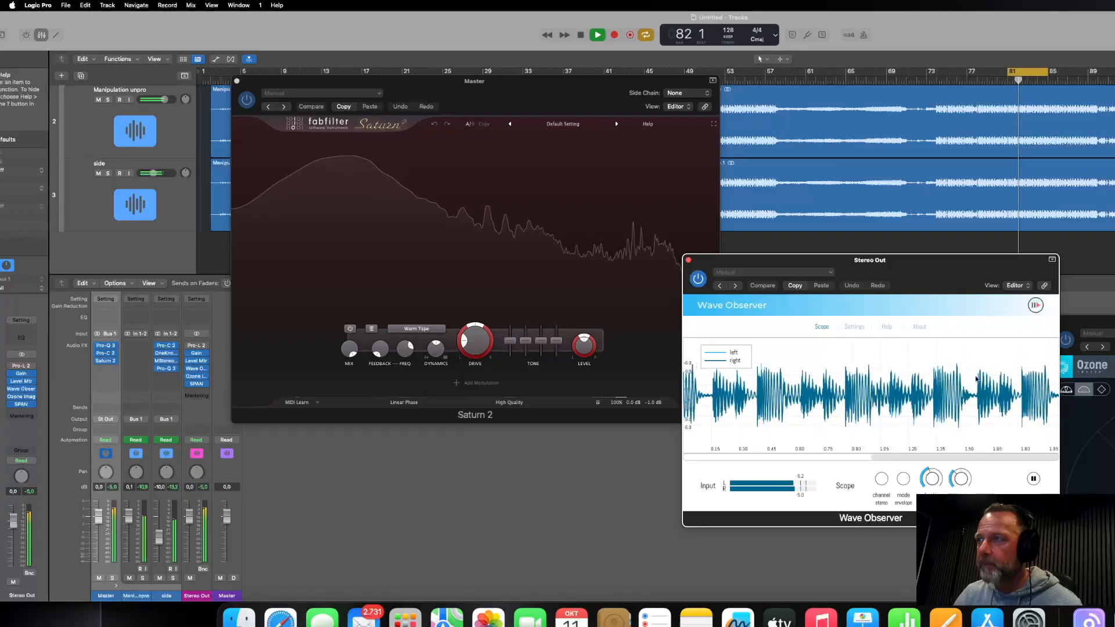
key(space)
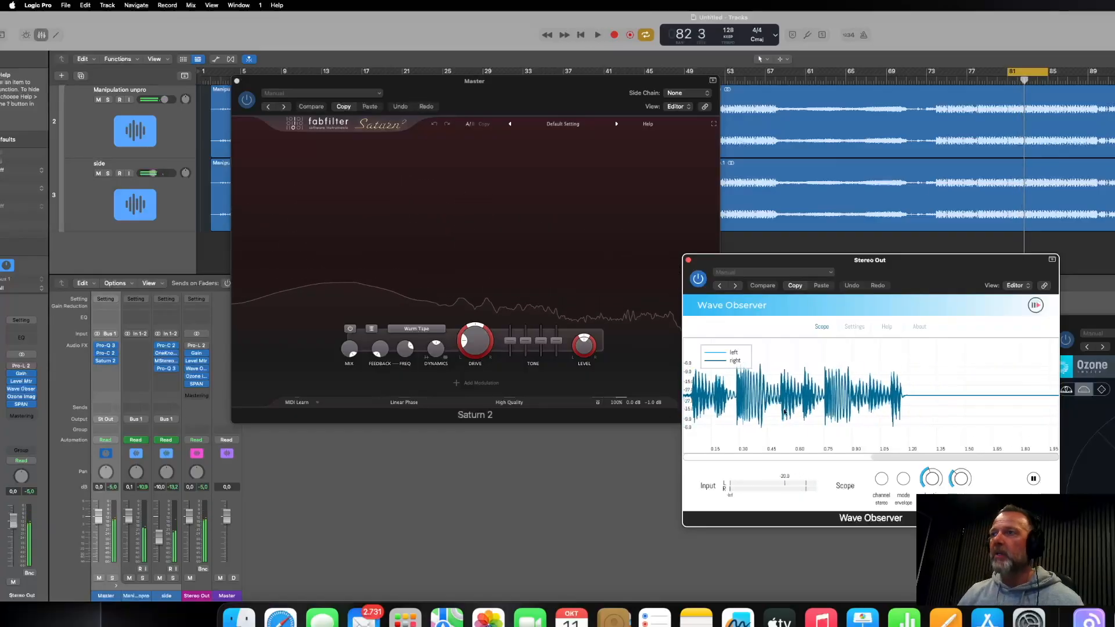
drag(761, 272, 858, 266)
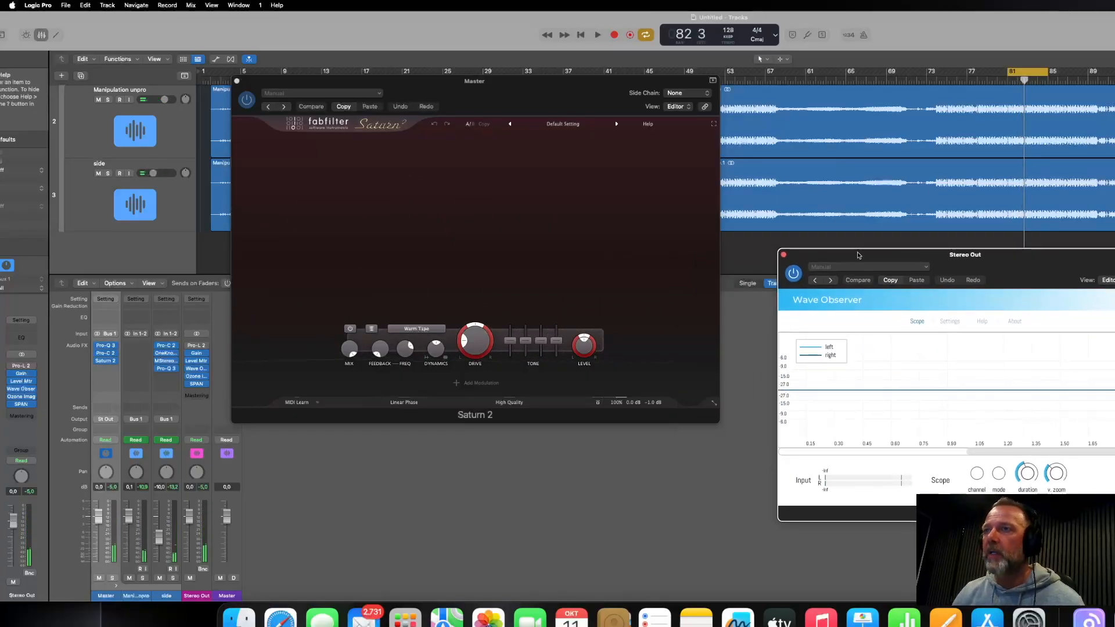
Load the "mix Ben knob" preset in Saturn 2 and raise its mix macro to about the middle.
click(555, 143)
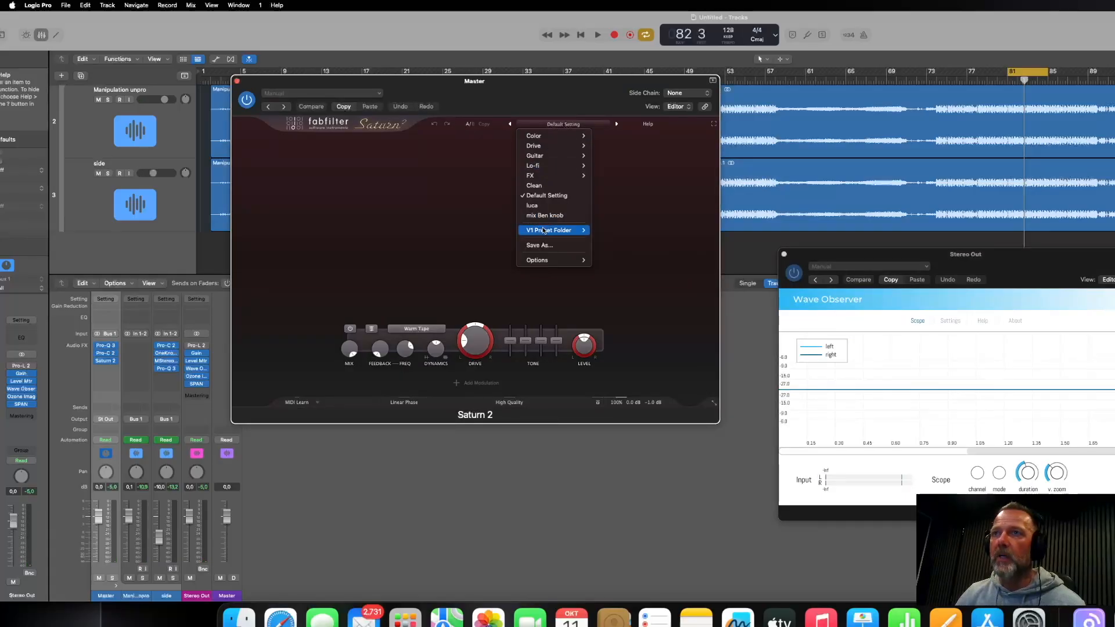
click(541, 222)
drag(532, 84, 605, 91)
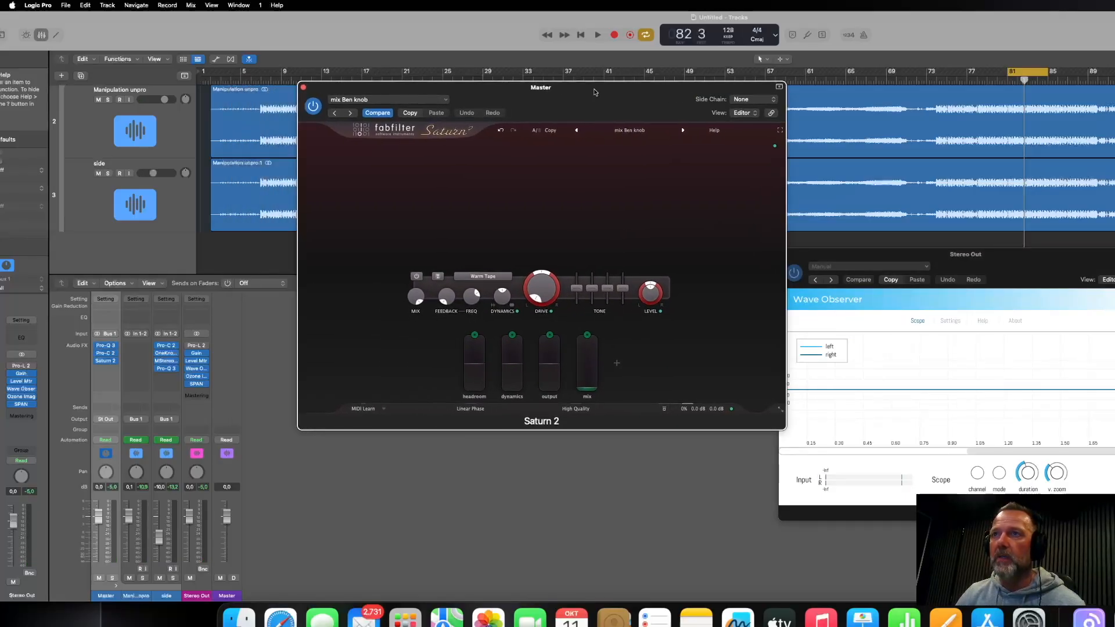
drag(597, 389, 591, 372)
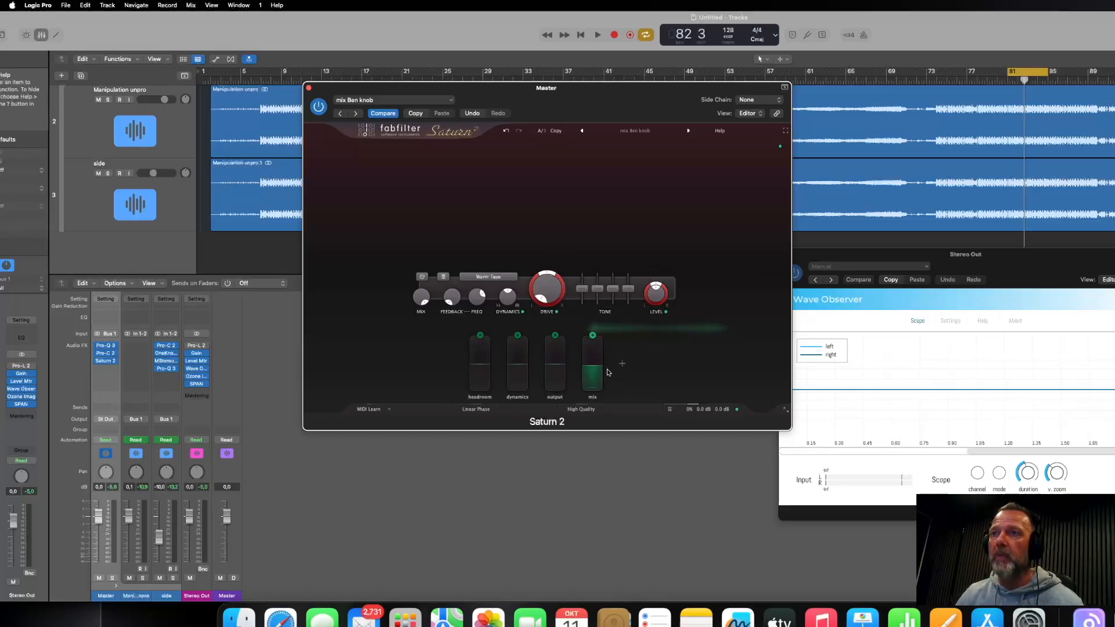
Adjust Saturn 2's headroom and dynamics macros slightly upward and ease the mix macro down during looped playback.
key(space)
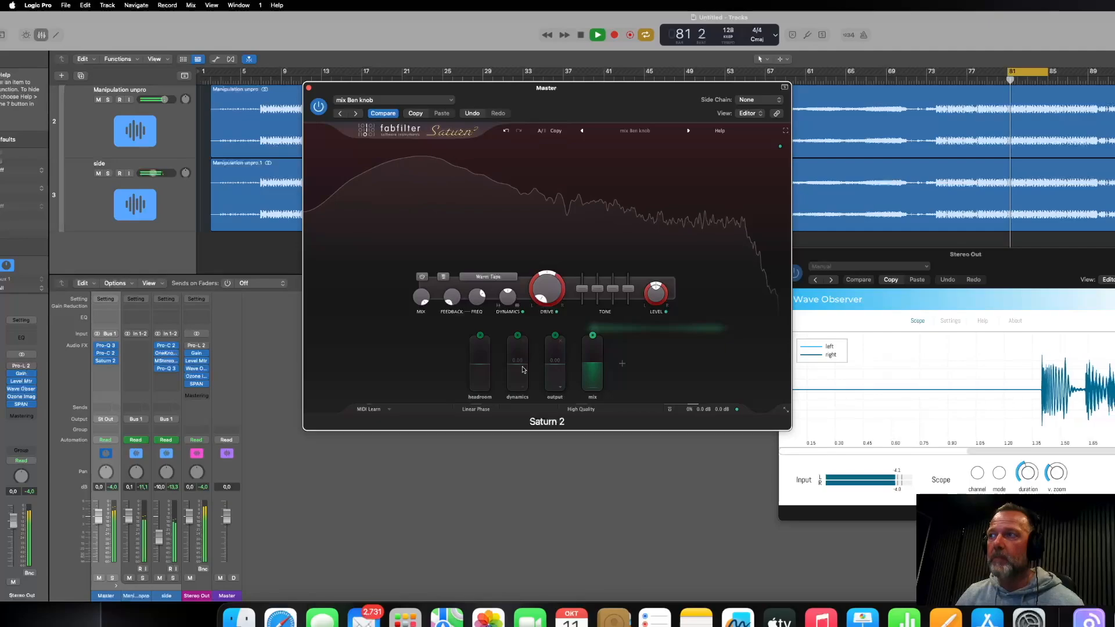
drag(509, 367, 484, 363)
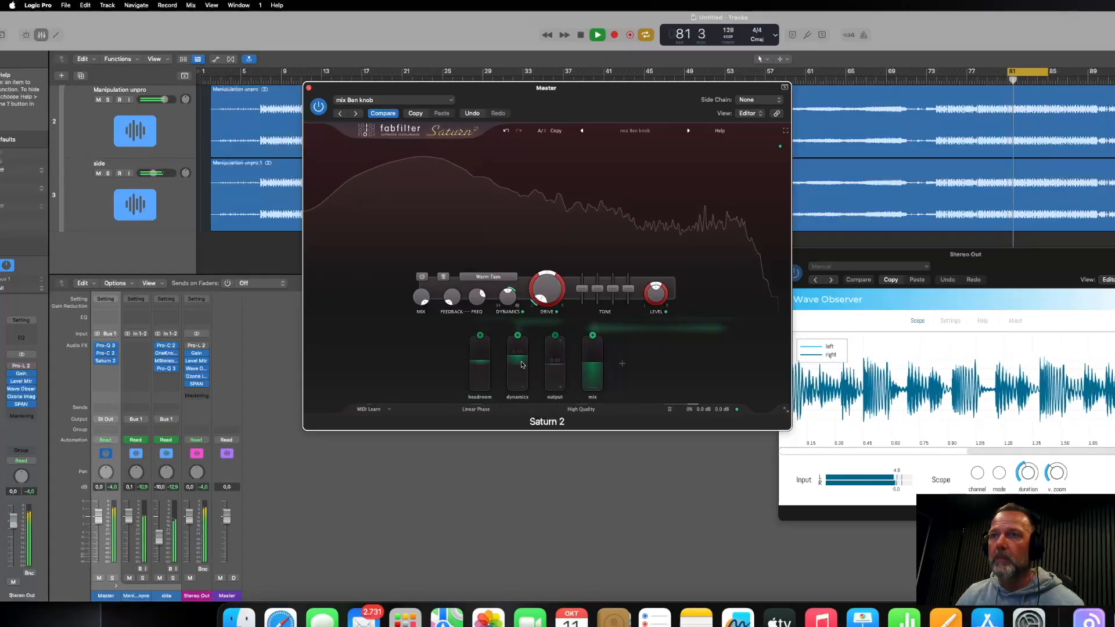
drag(517, 361, 517, 361)
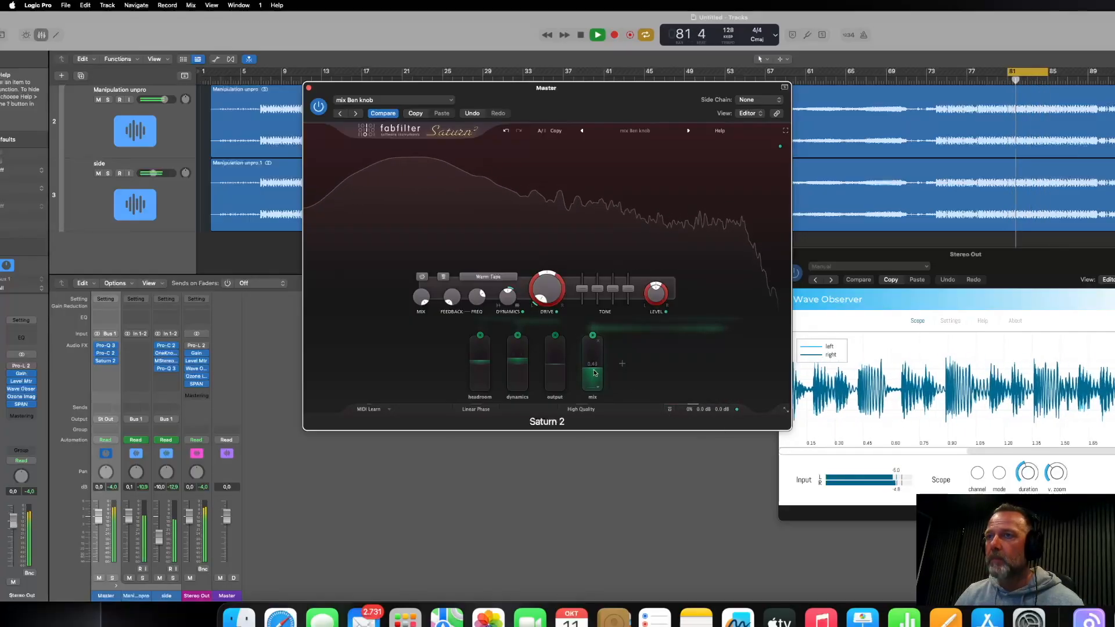
Compare Saturn 2 with its bypassed state, fine-tune the mix macro, and close its window and stop playback.
click(670, 410)
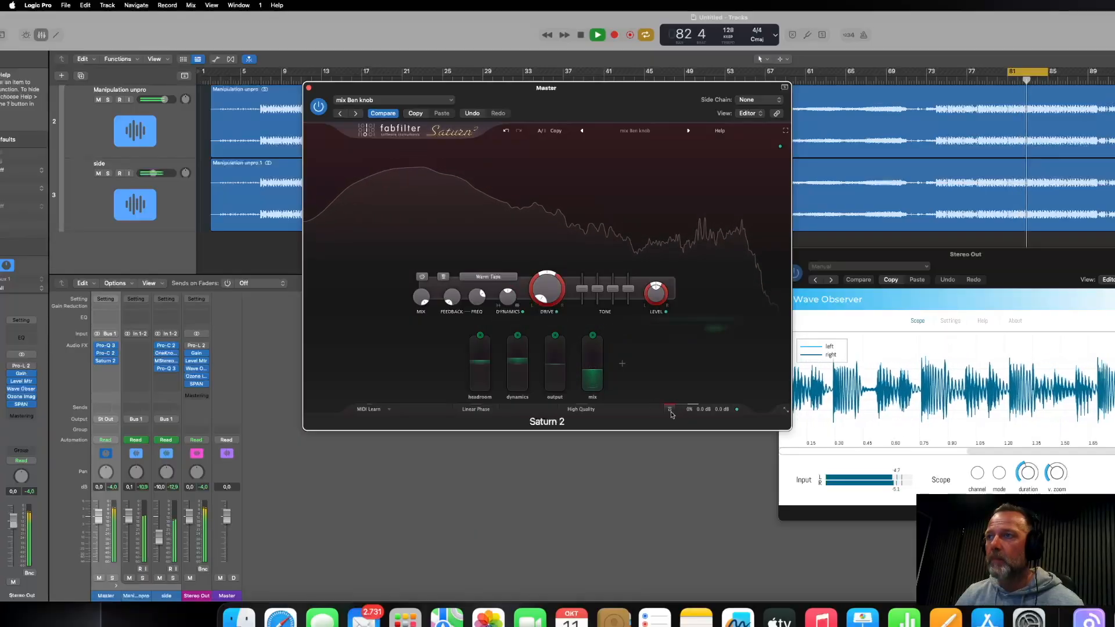
click(671, 411)
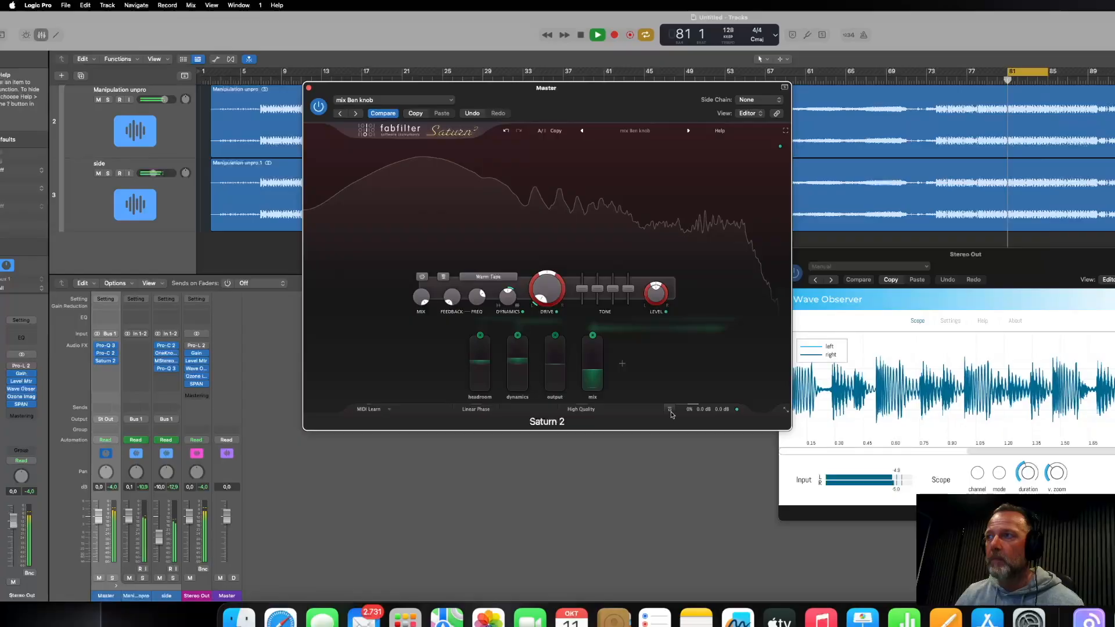
drag(593, 371, 593, 373)
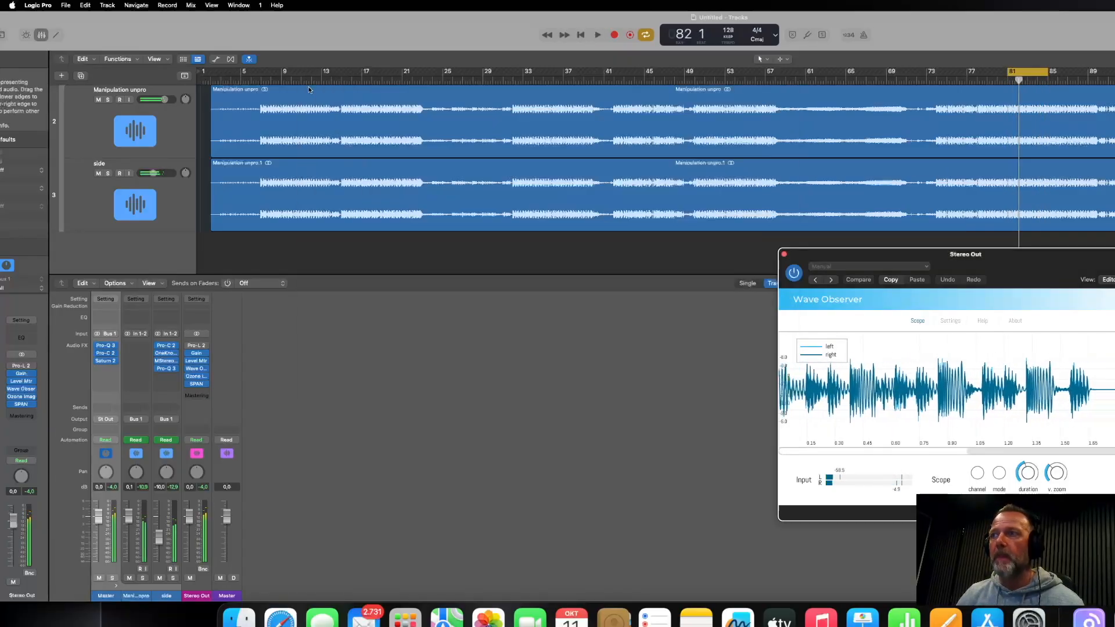
click(309, 87)
key(space)
Open SPAN on the Stereo Out and play the loop to examine the mix's max crest factor.
drag(894, 257, 713, 228)
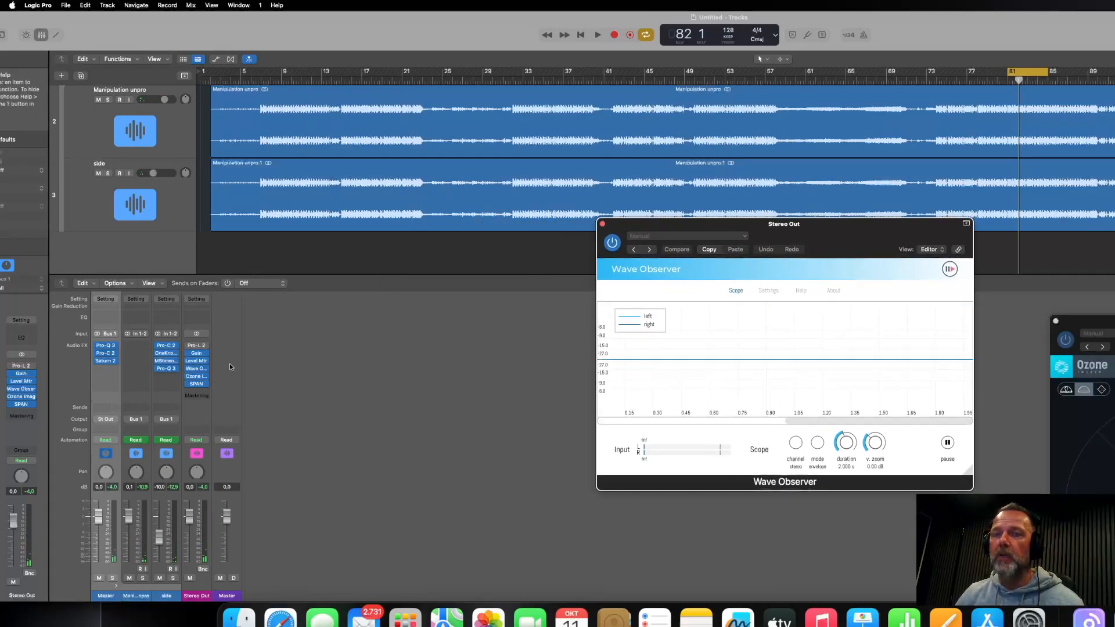
click(198, 385)
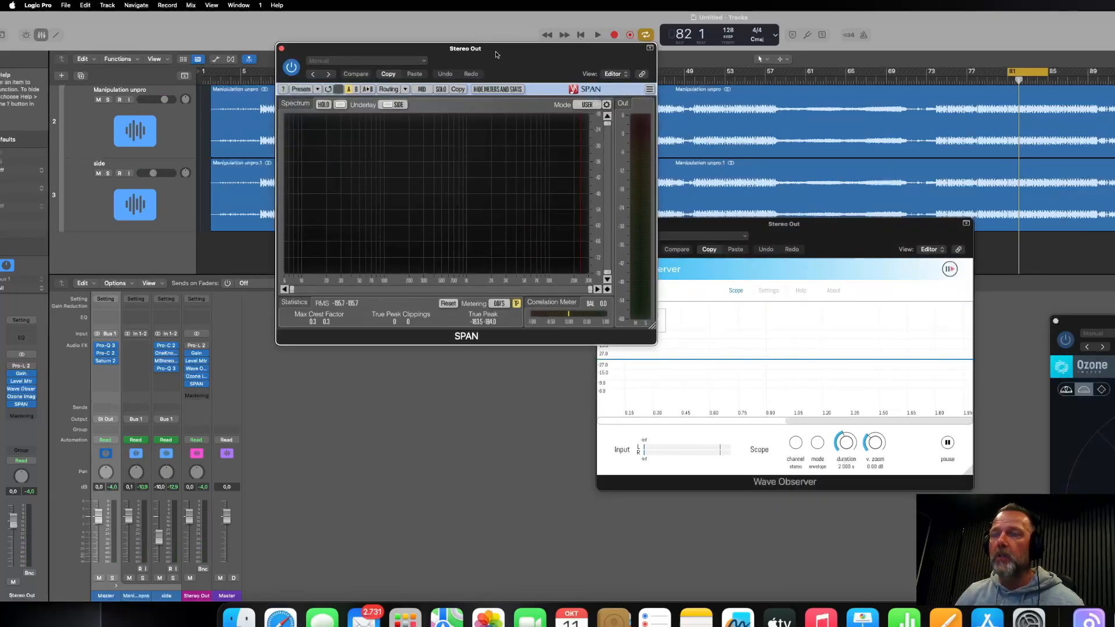
drag(494, 53, 811, 95)
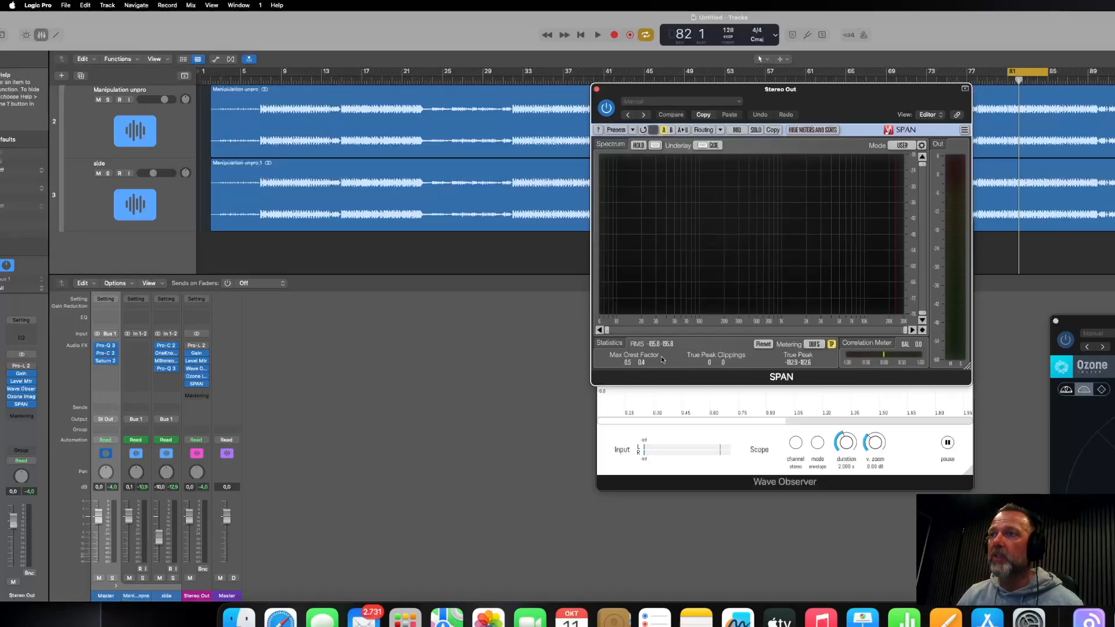
key(space)
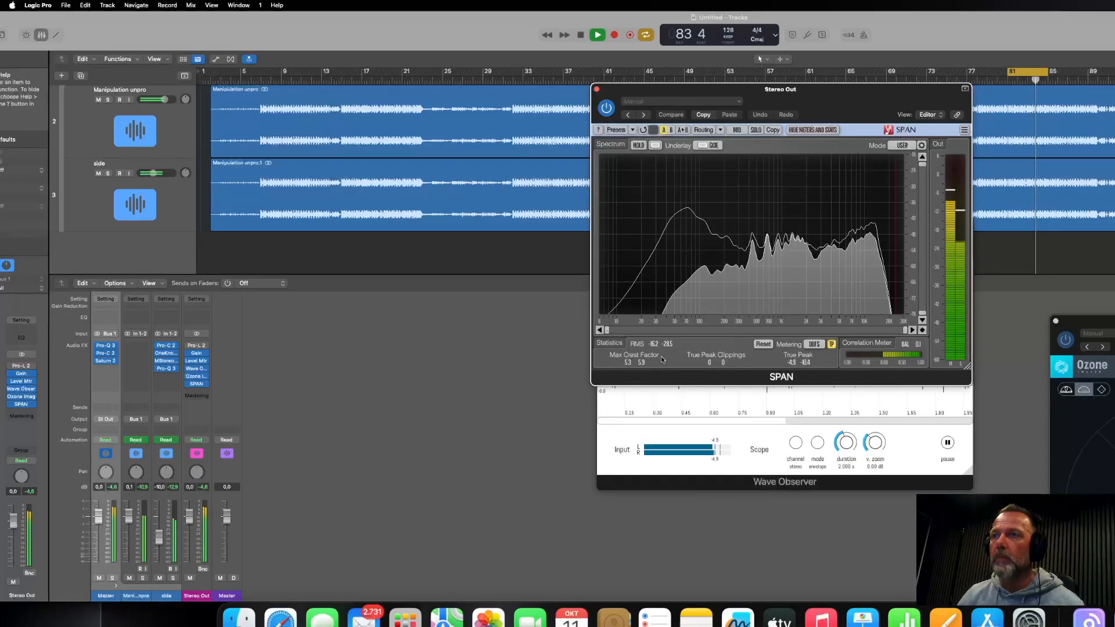
key(space)
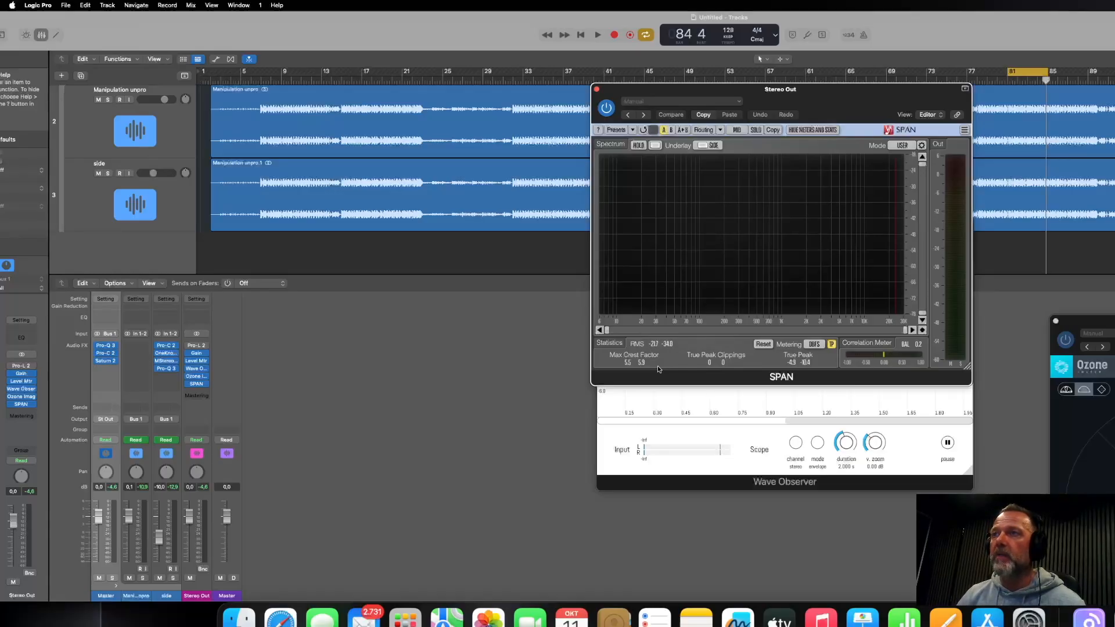
key(space)
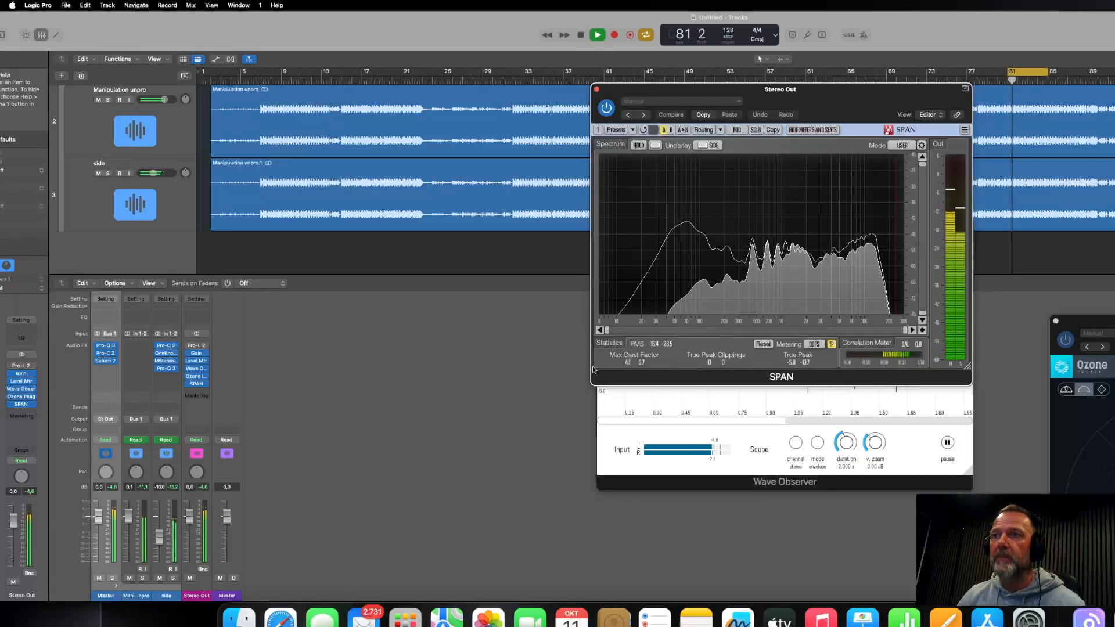
key(space)
Insert a stereo Pro-MB after Saturn 2 on the Master stack, add a low compression band and lower its upper crossover.
click(110, 369)
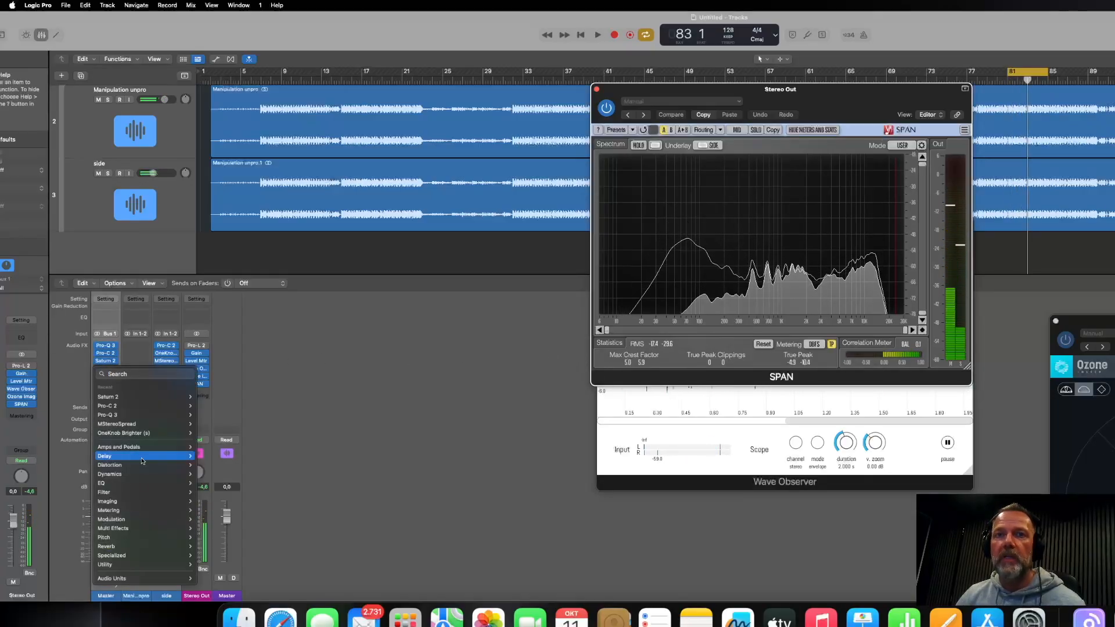
mouse_move(168, 568)
mouse_move(179, 579)
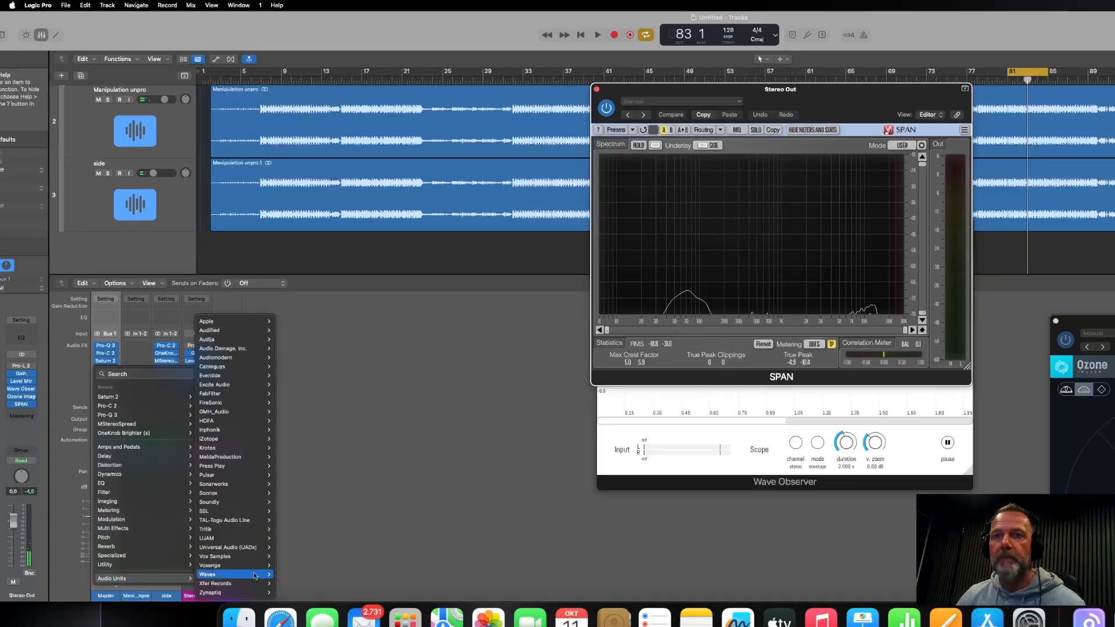
mouse_move(222, 396)
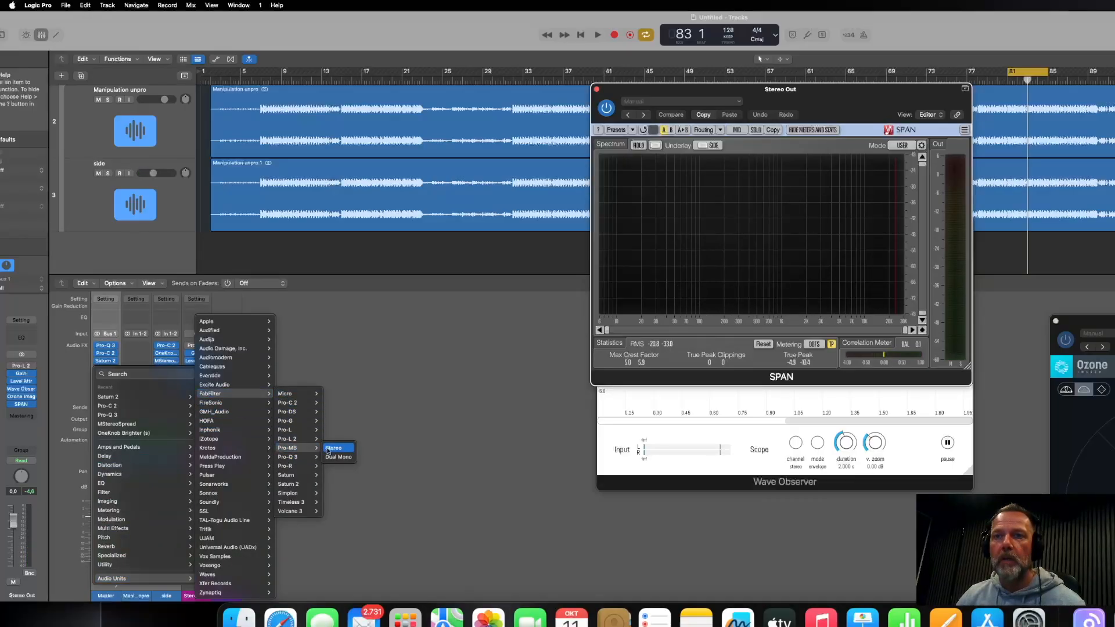
click(329, 448)
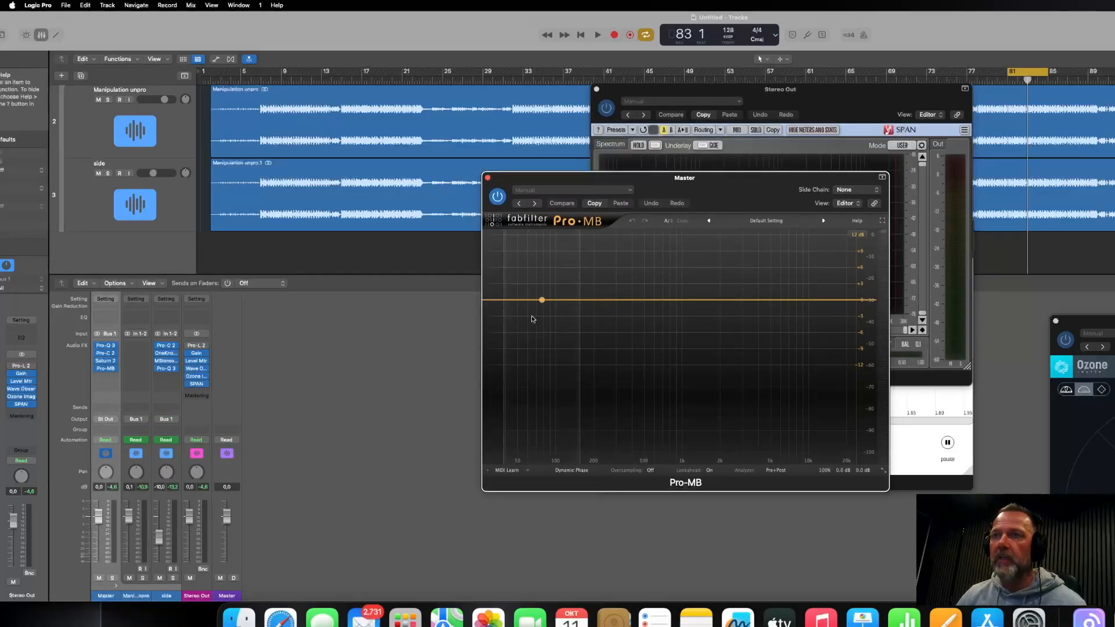
click(516, 300)
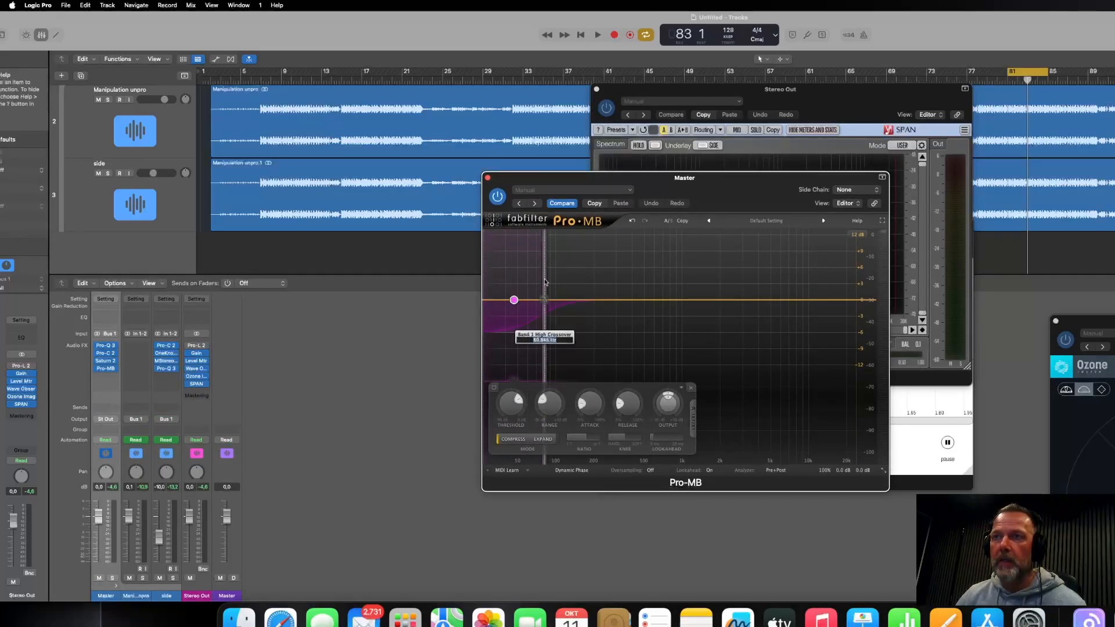
drag(544, 299, 536, 299)
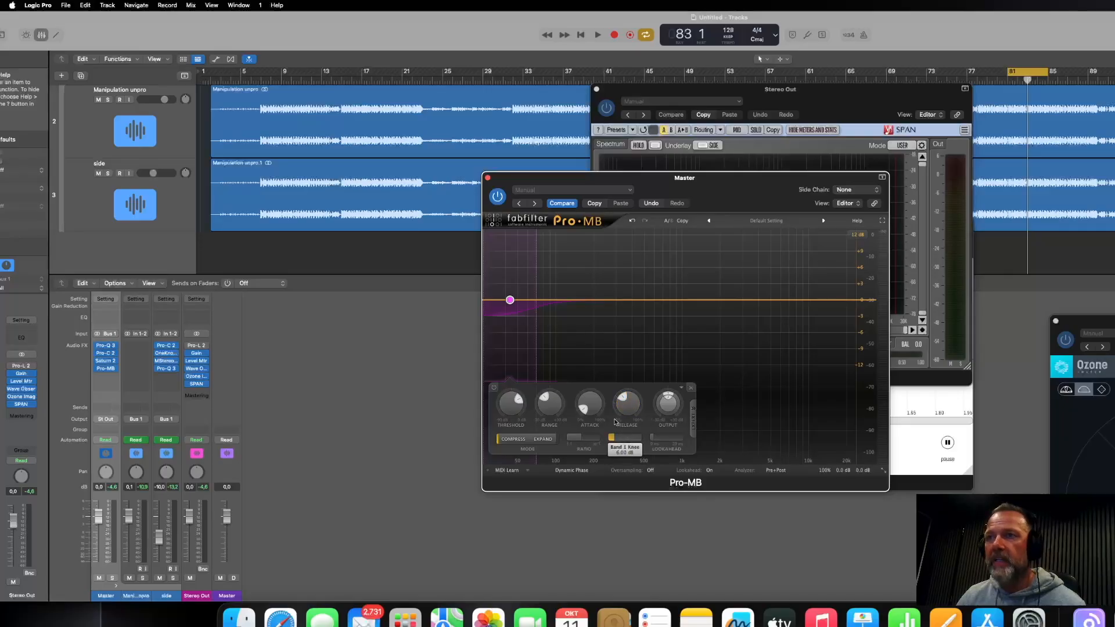
Set the Pro-MB display range to 6 dB and lower the low band's threshold to about -22.4 dB during looped playback.
key(space)
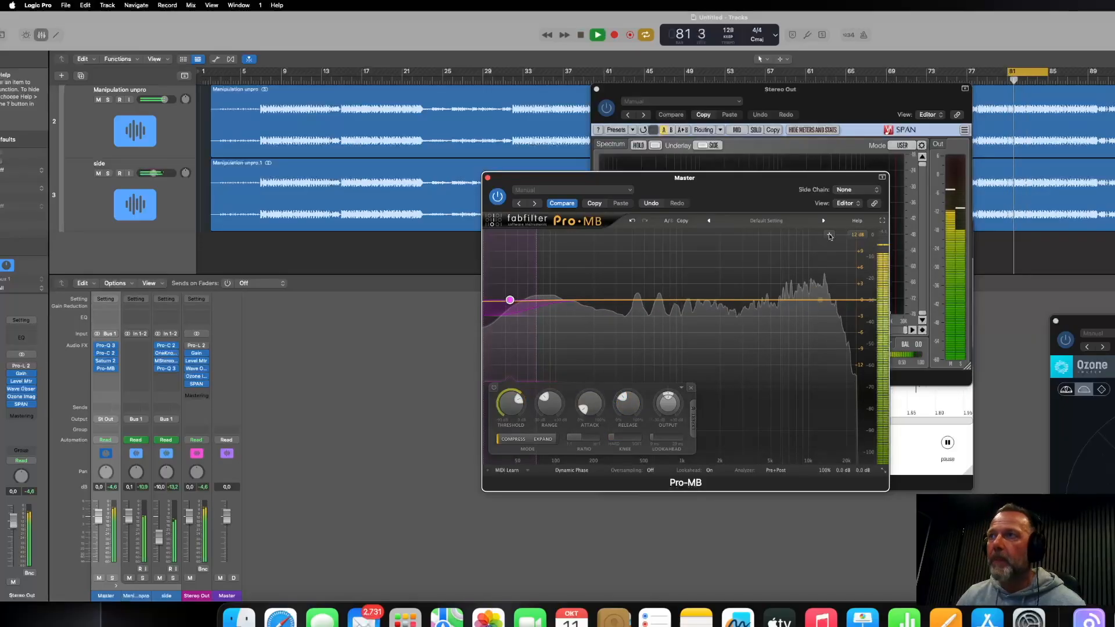
click(858, 236)
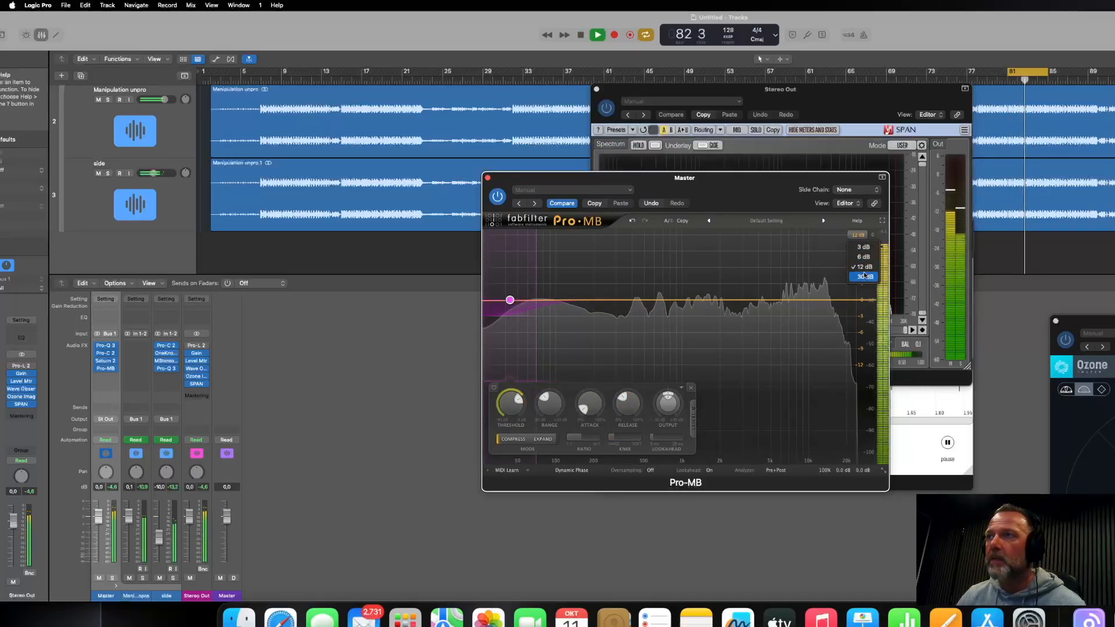
click(863, 257)
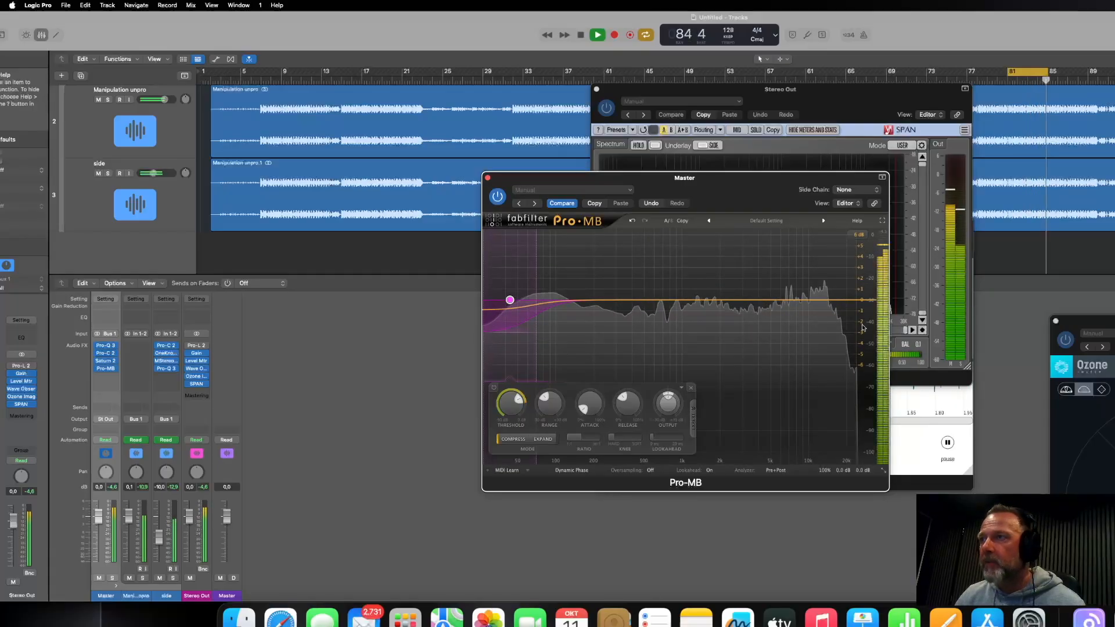
mouse_move(510, 407)
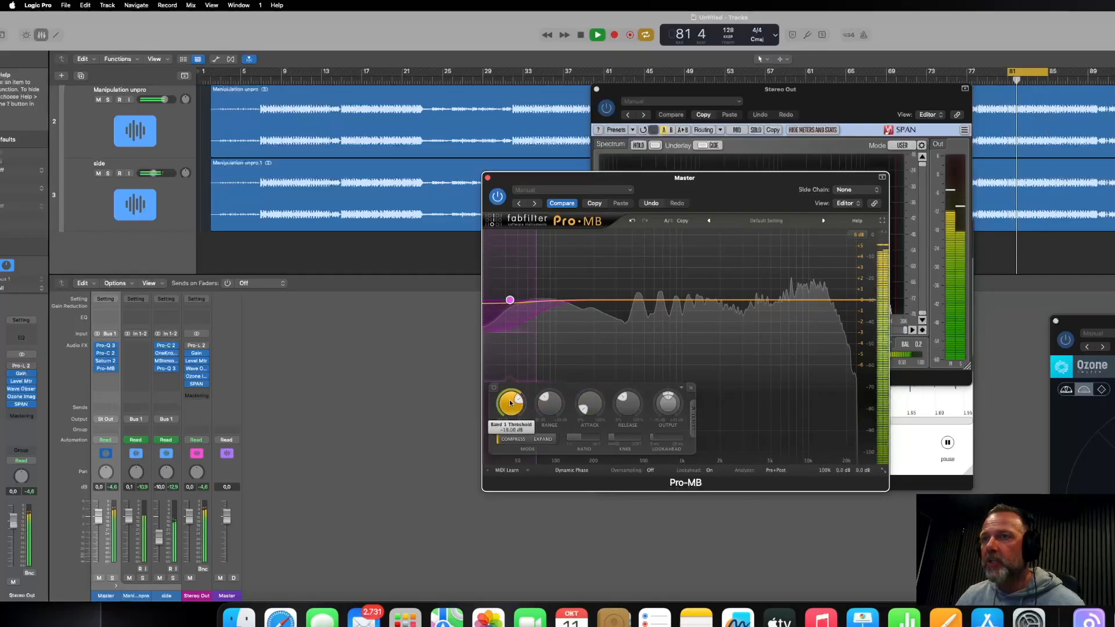
mouse_move(510, 407)
mouse_down()
mouse_move(513, 424)
mouse_move(508, 413)
mouse_up()
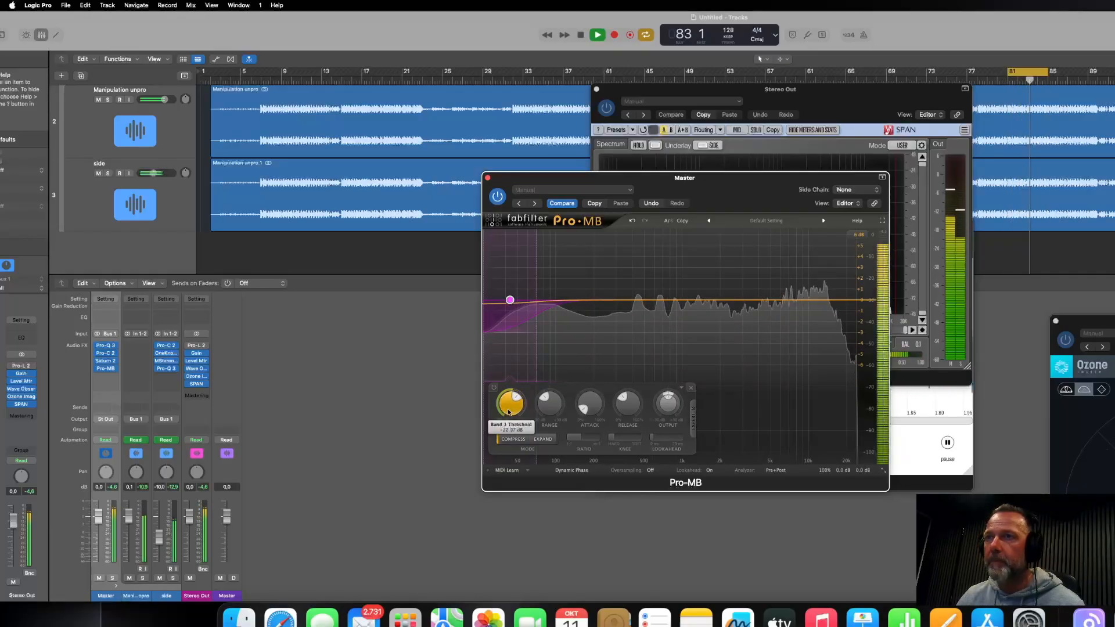
Compare Pro-MB with its bypassed state, fine-tune the low band's threshold to about -23 dB, and stop playback.
mouse_move(828, 468)
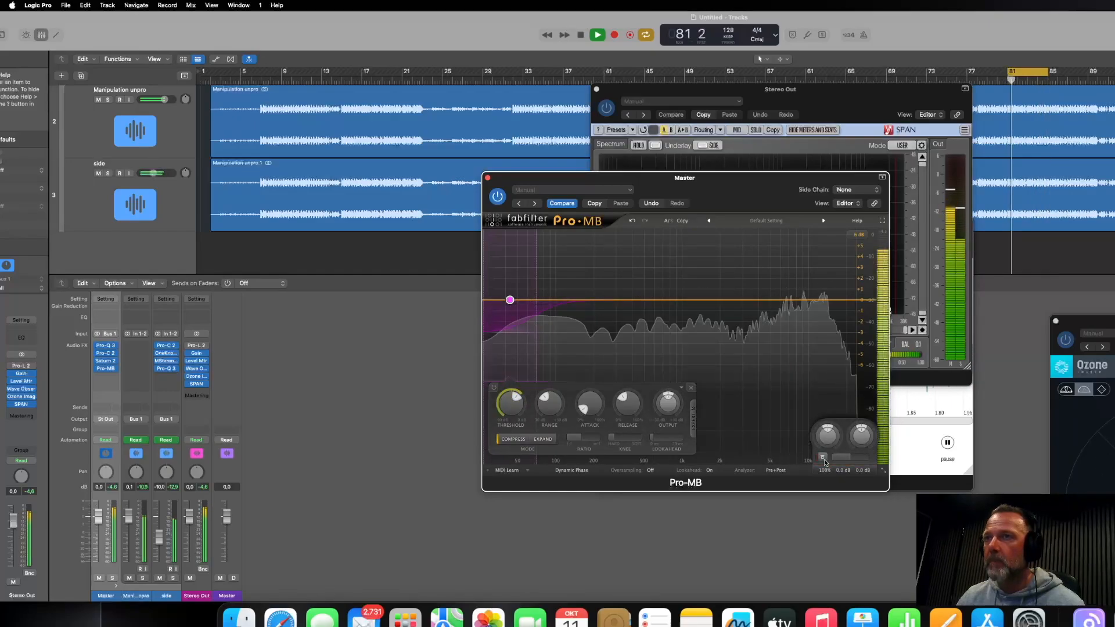
mouse_move(506, 402)
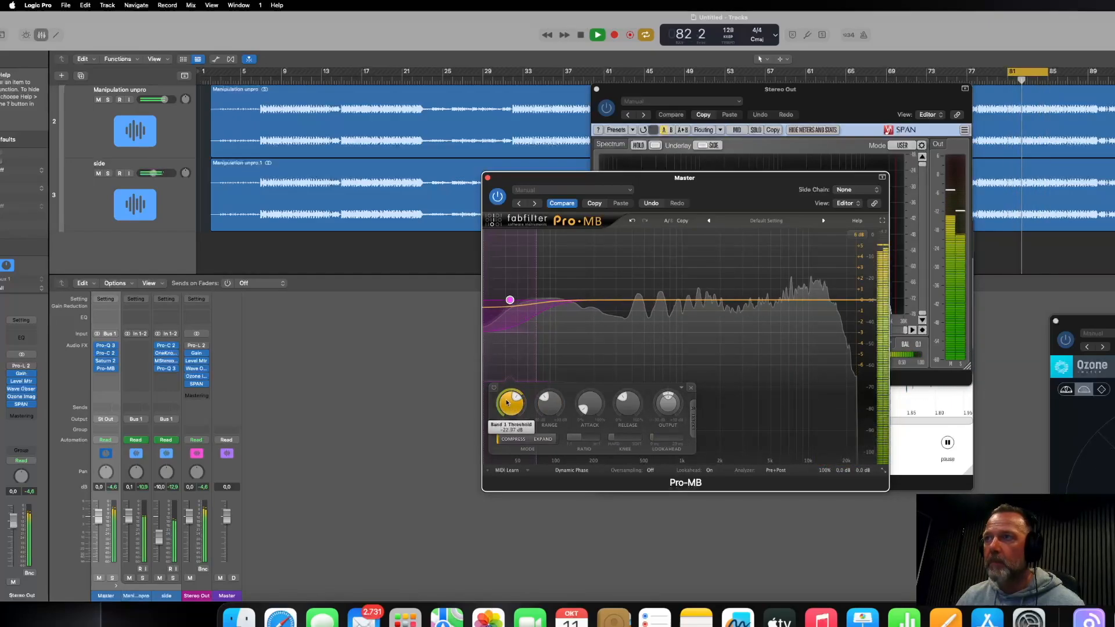
key(space)
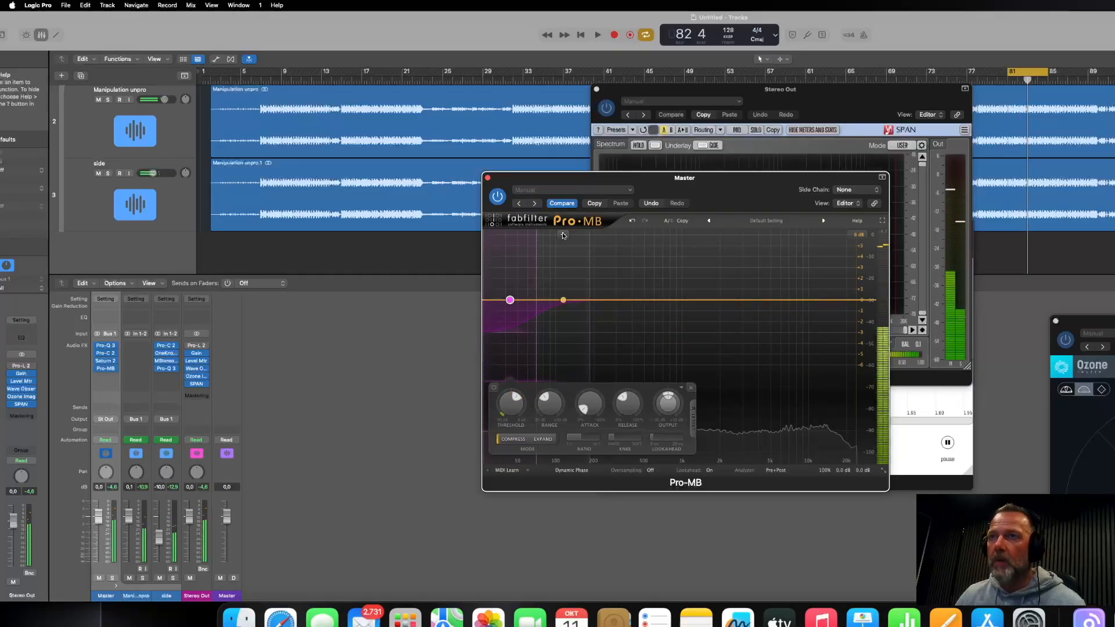
Add a second compression band directly above the low band, raise its upper crossover and reduce its range.
click(562, 236)
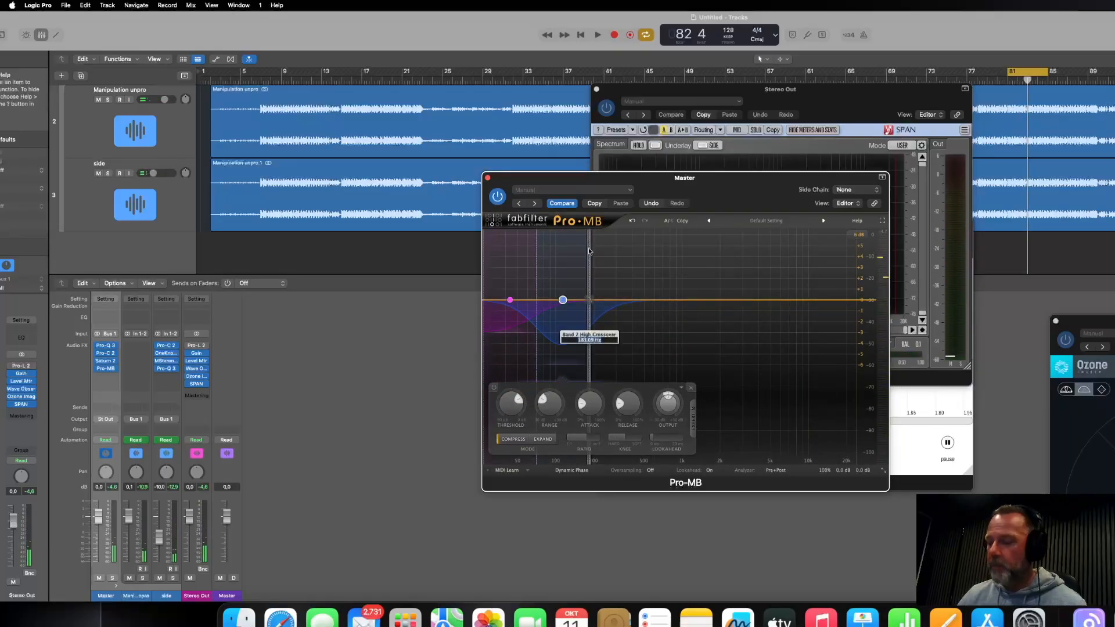
drag(589, 300, 606, 300)
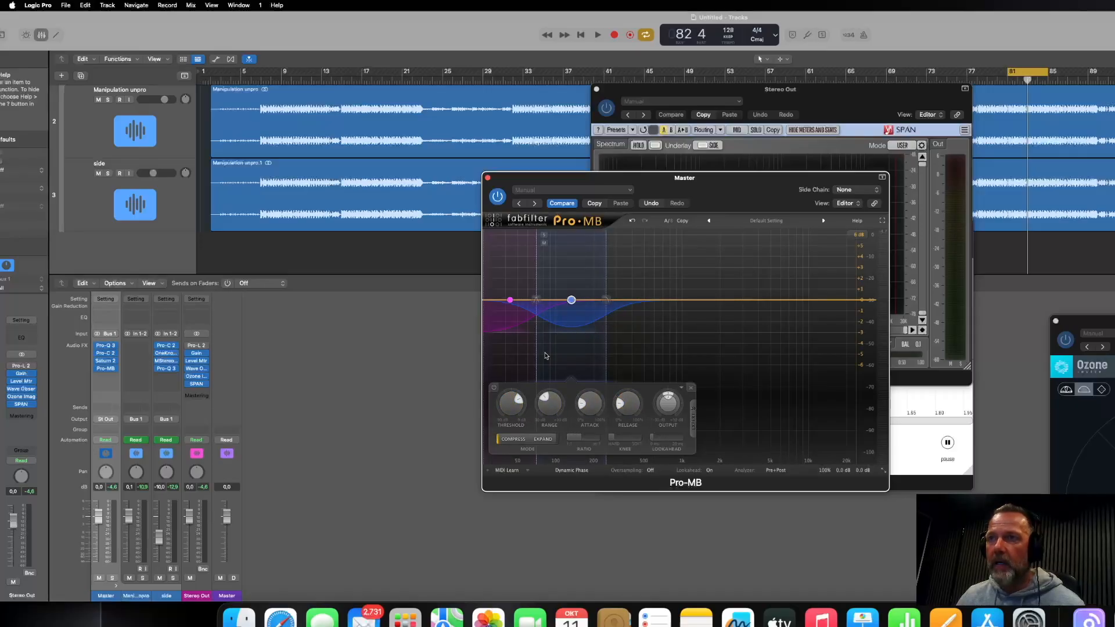
Lower the second band's threshold during looped playback and compare the result with Pro-MB bypassed.
key(space)
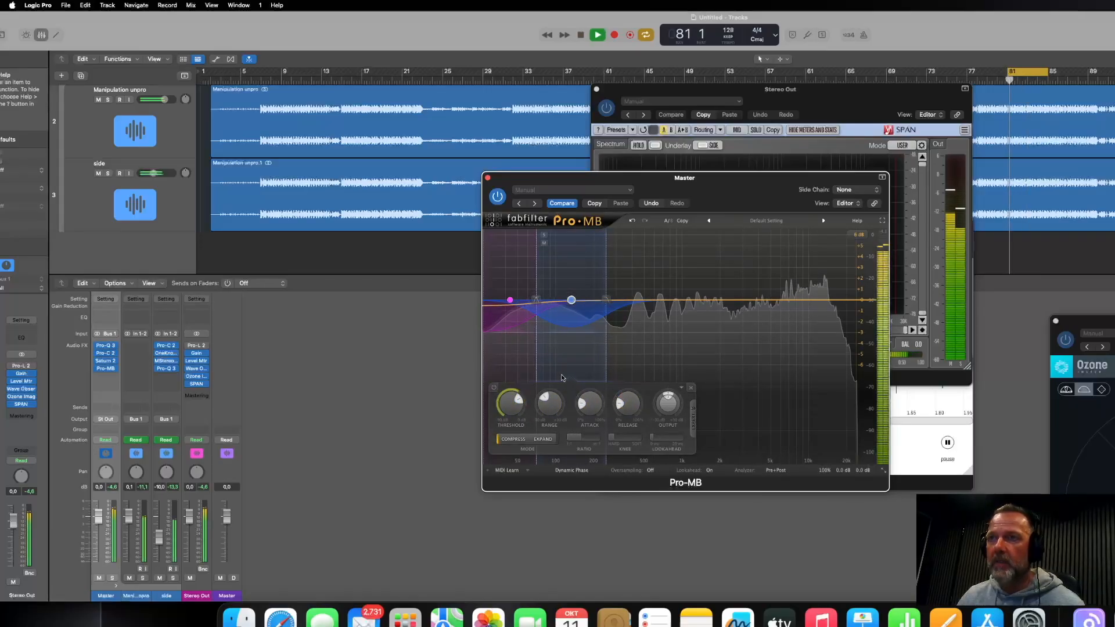
drag(510, 400, 510, 414)
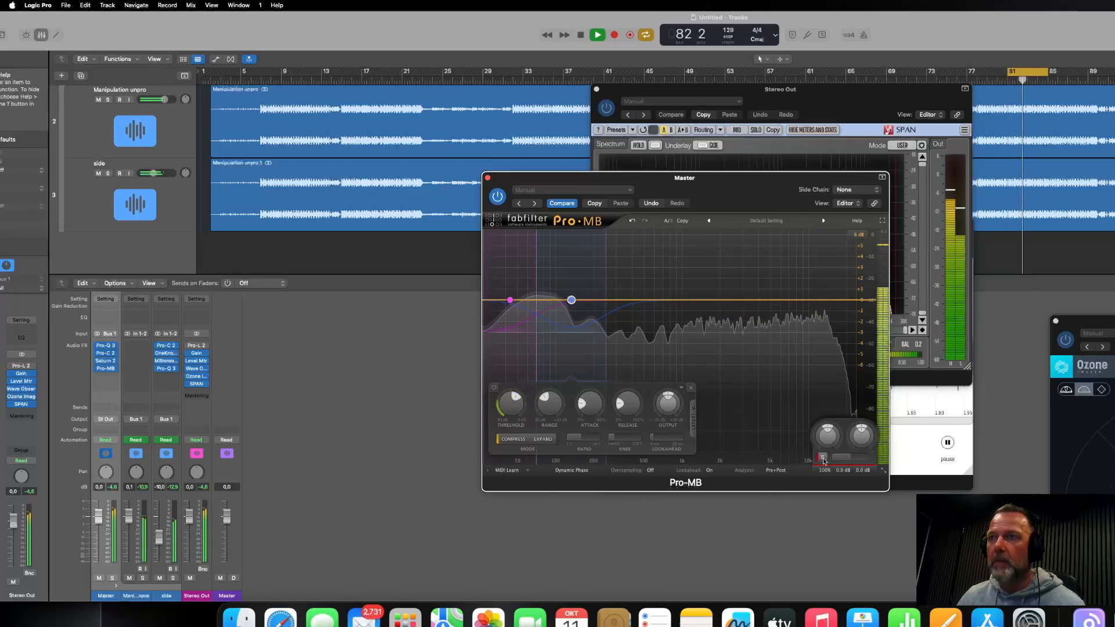
click(823, 459)
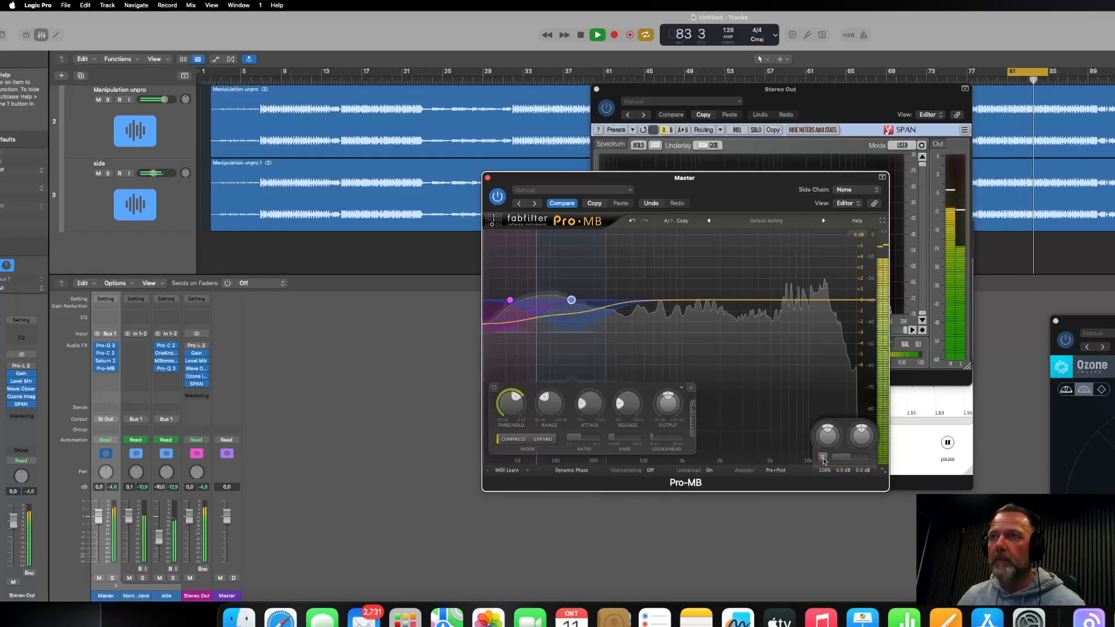
key(space)
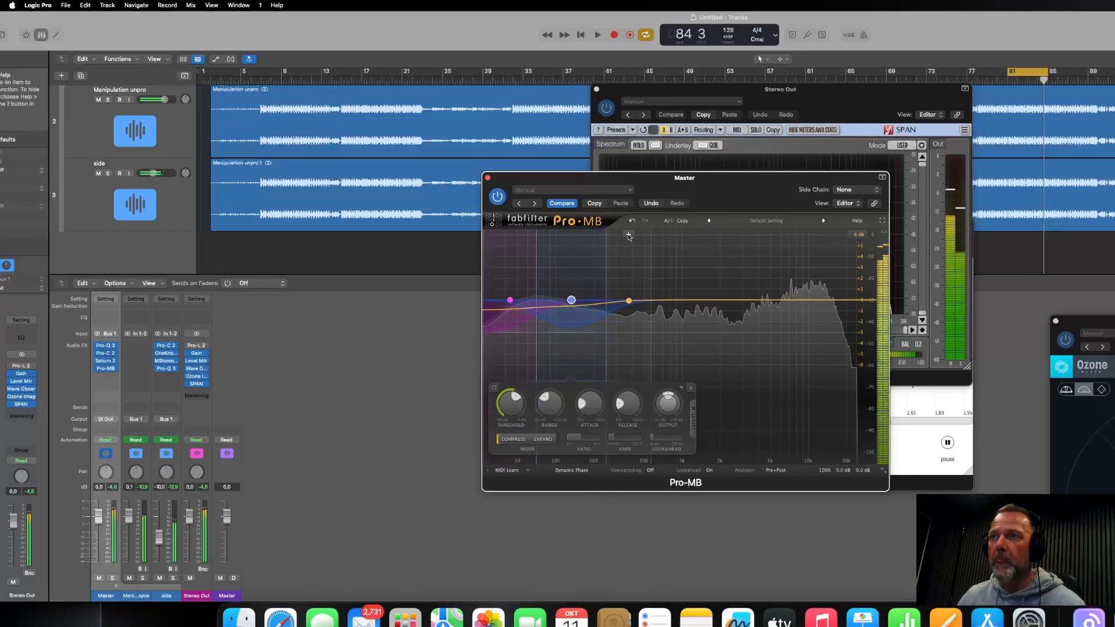
Add a third compression band above the second, with its upper crossover at 2000 Hz and its range at -3 dB.
click(631, 244)
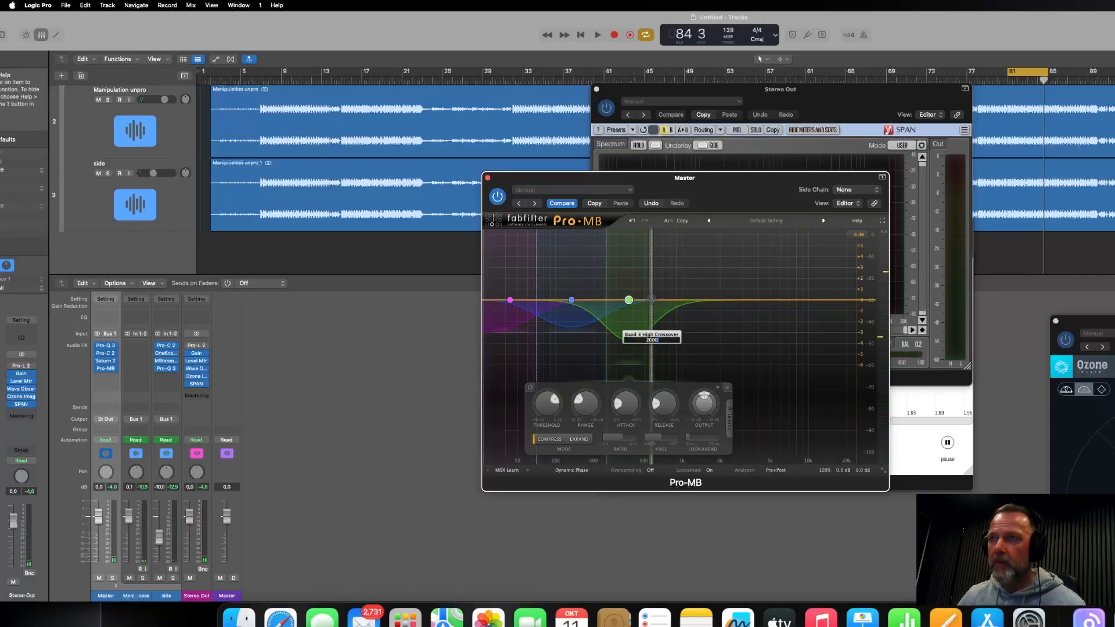
drag(651, 314, 720, 313)
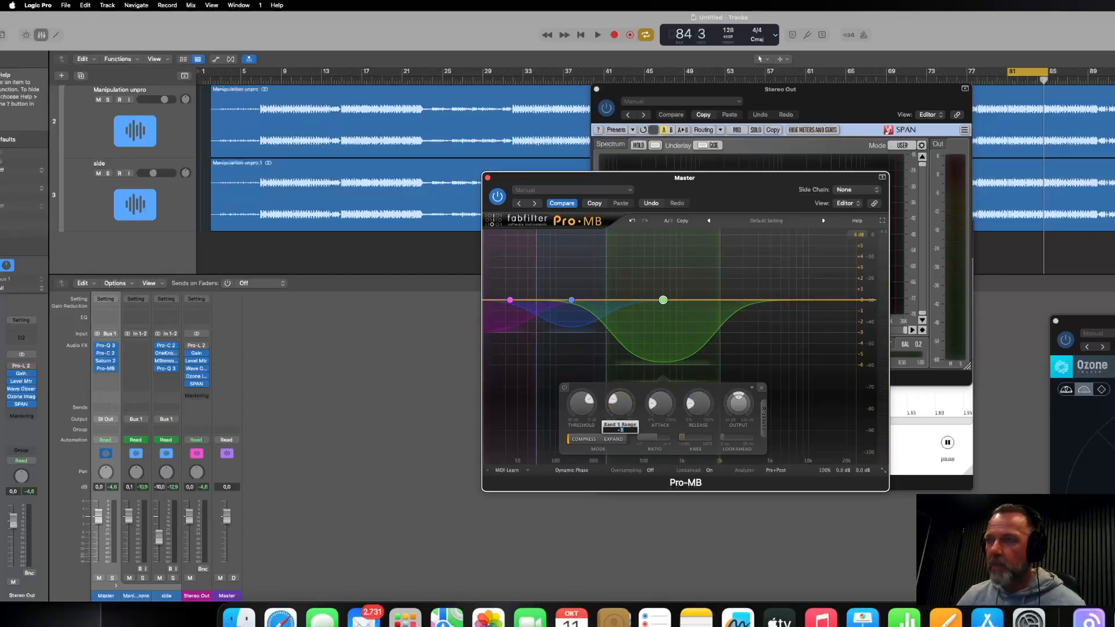
key(Return)
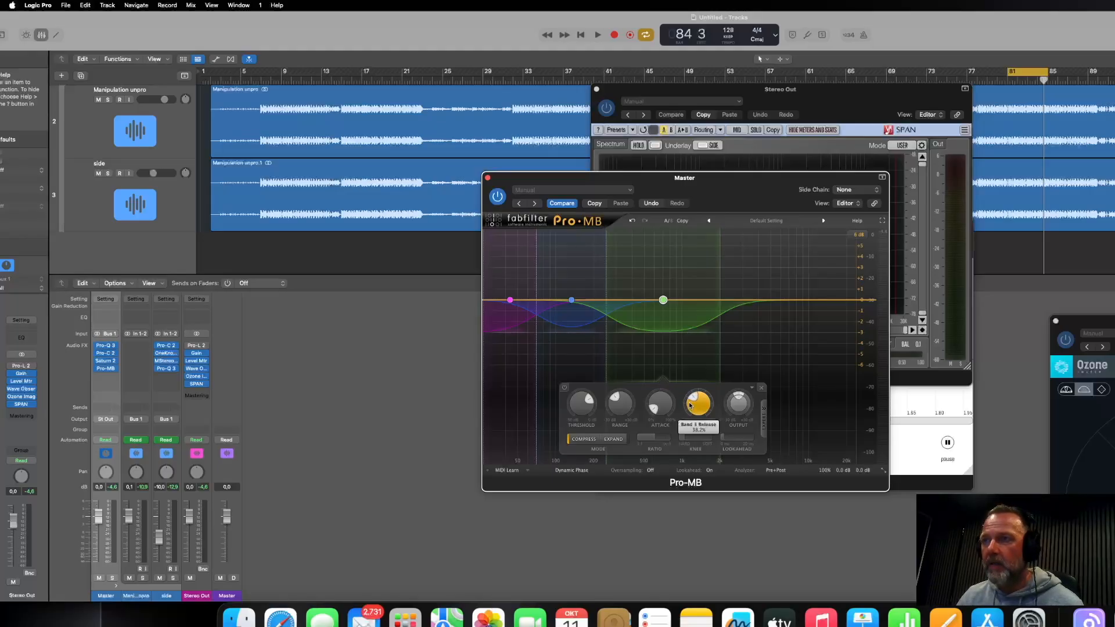
Lower the third band's threshold while playing the loop so that it compresses the low mids and mids.
key(space)
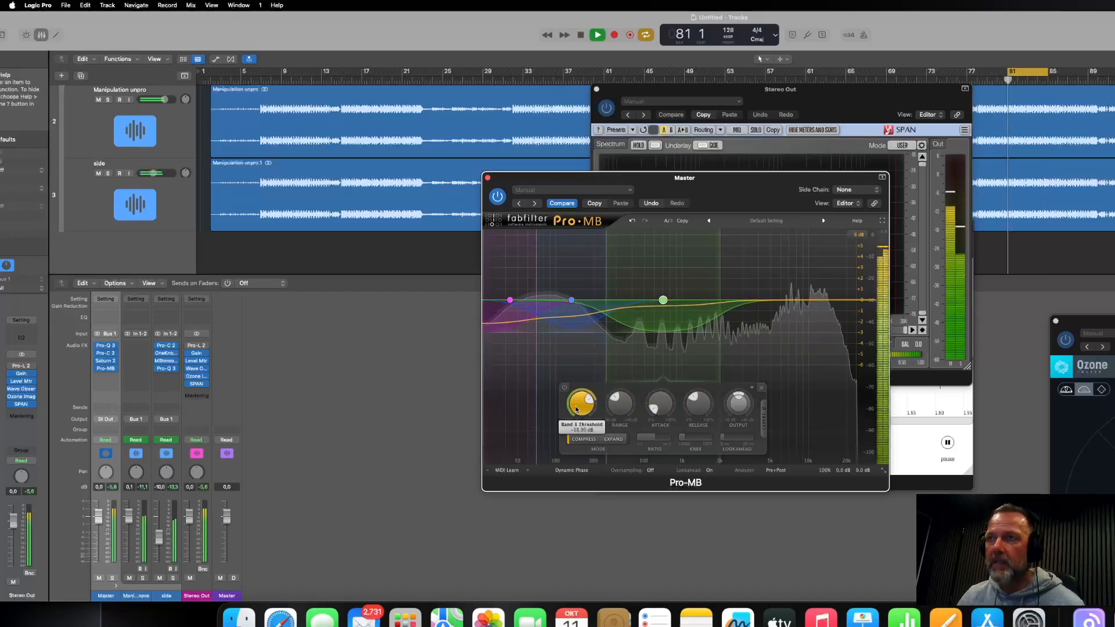
drag(579, 405, 591, 425)
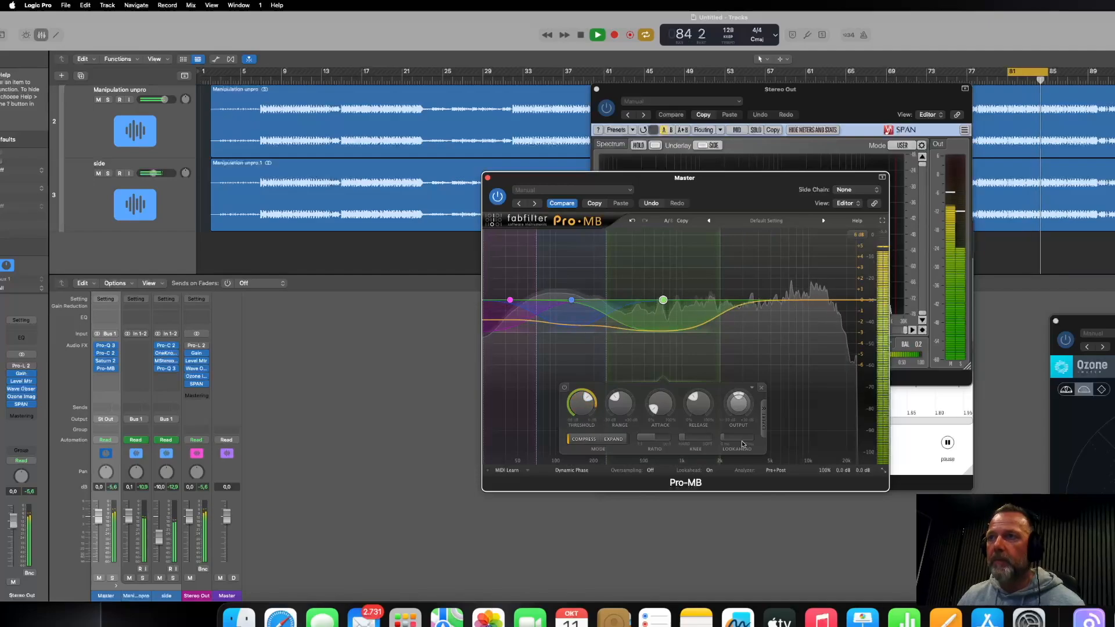
mouse_move(638, 282)
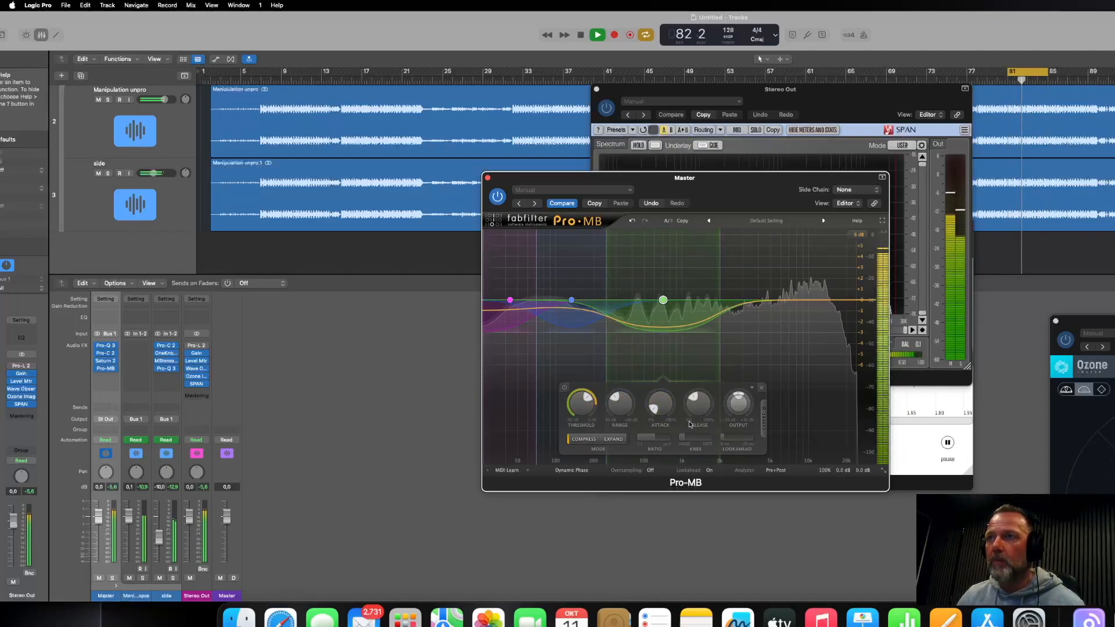
Solo the third band, set its output level to +0.5 dB, and unsolo it.
click(614, 235)
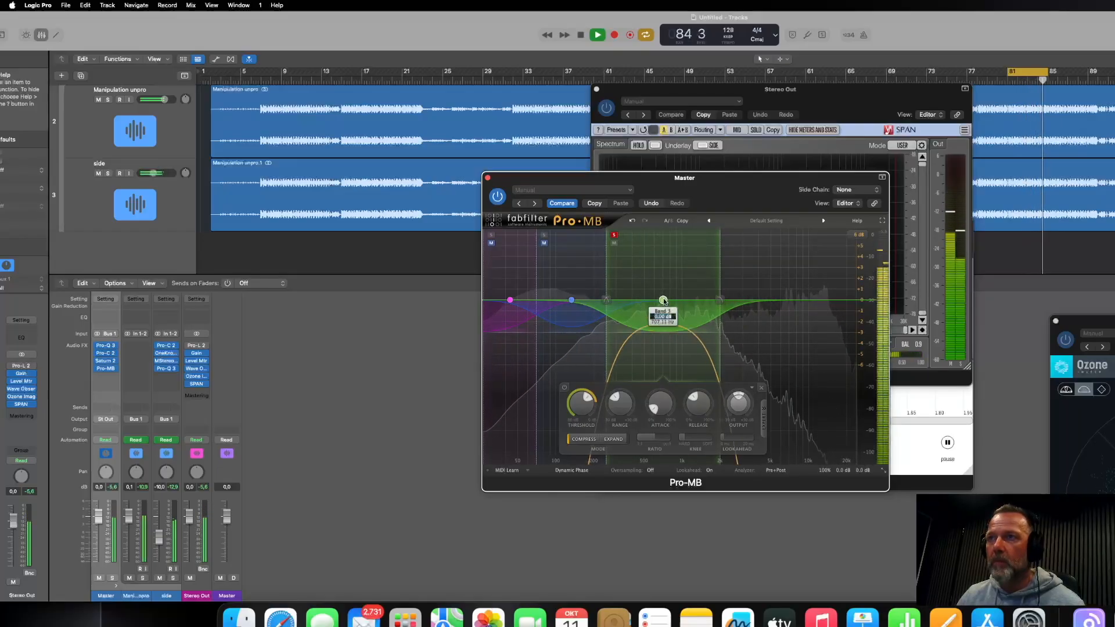
text(+0)
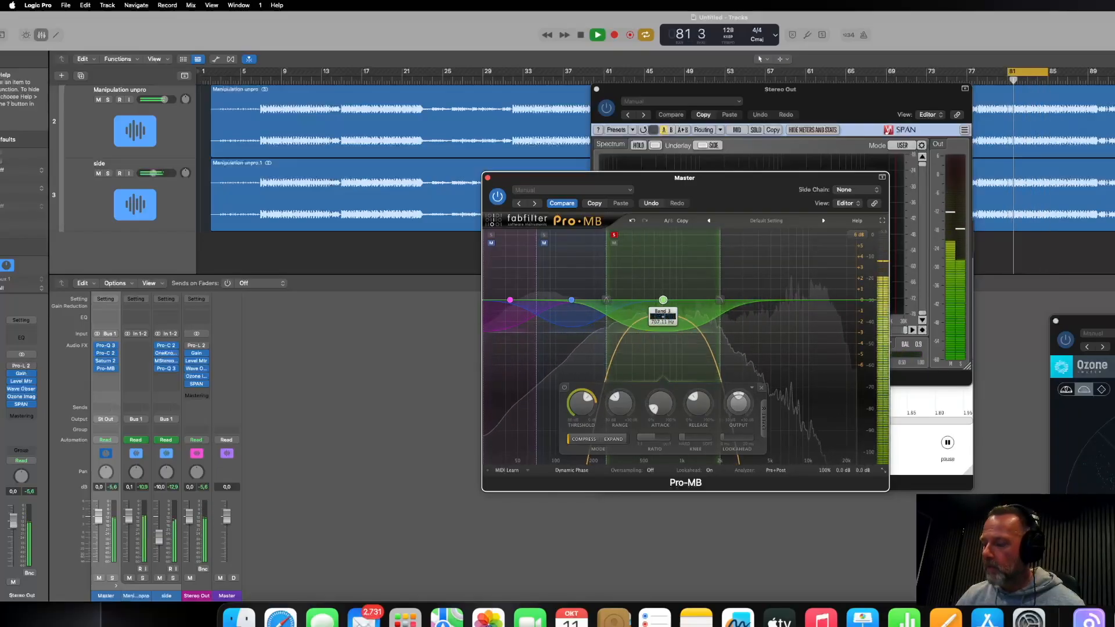
text(.5)
key(Return)
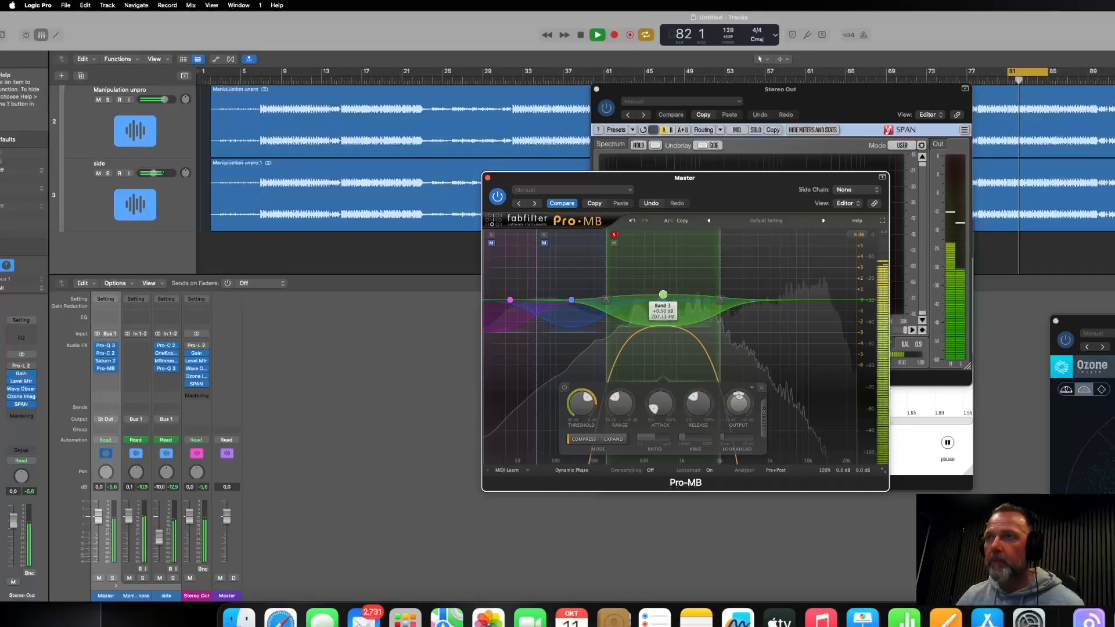
click(613, 235)
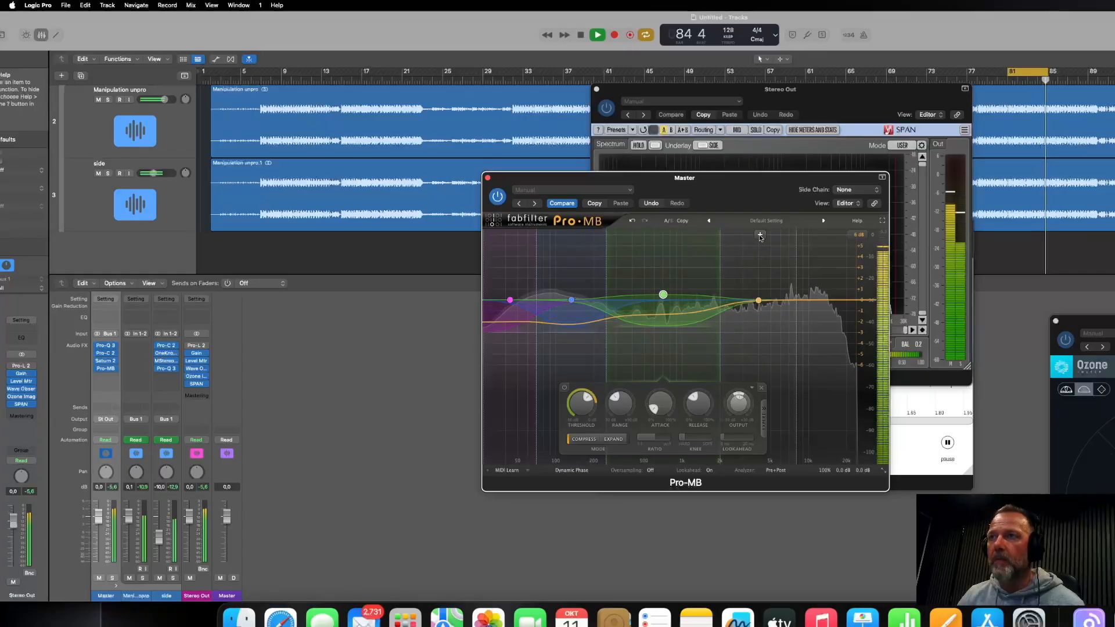
Stop playback and add a fourth compression band above the third, with its upper crossover at 7000 Hz.
key(space)
click(760, 235)
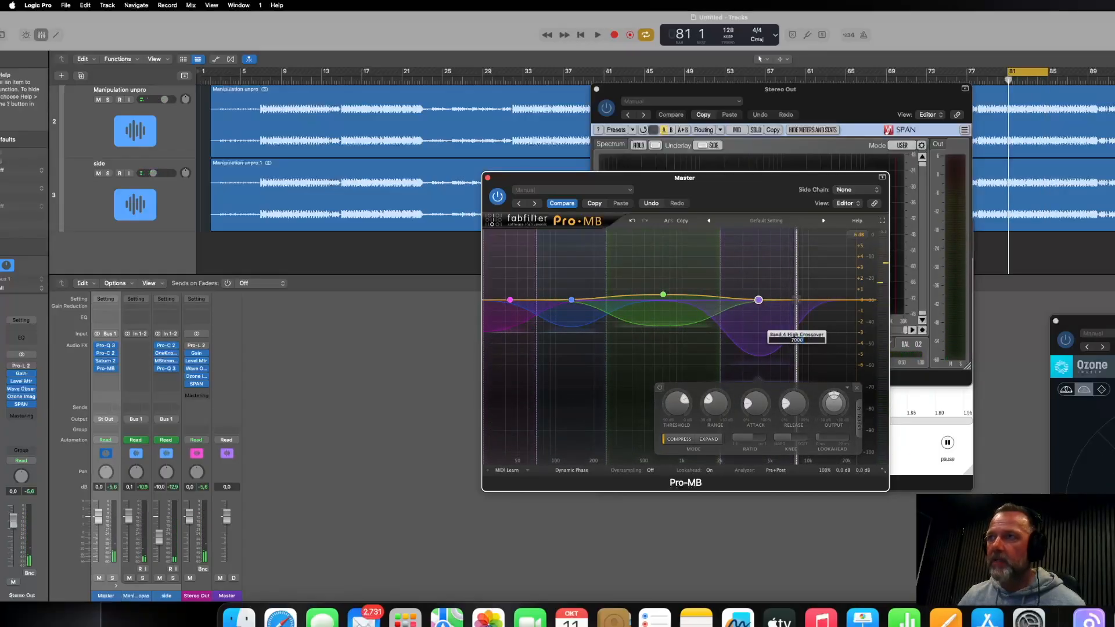
key(Return)
Set the fourth band's range to -3 dB, lower its threshold during playback, and compare with Pro-MB bypassed.
key(space)
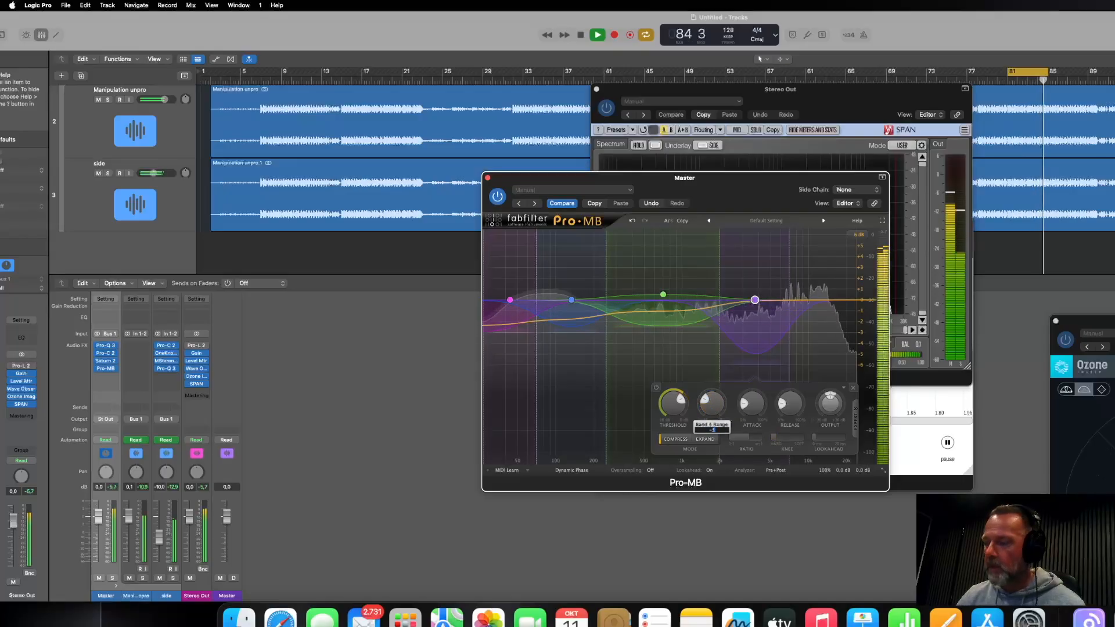
key(Return)
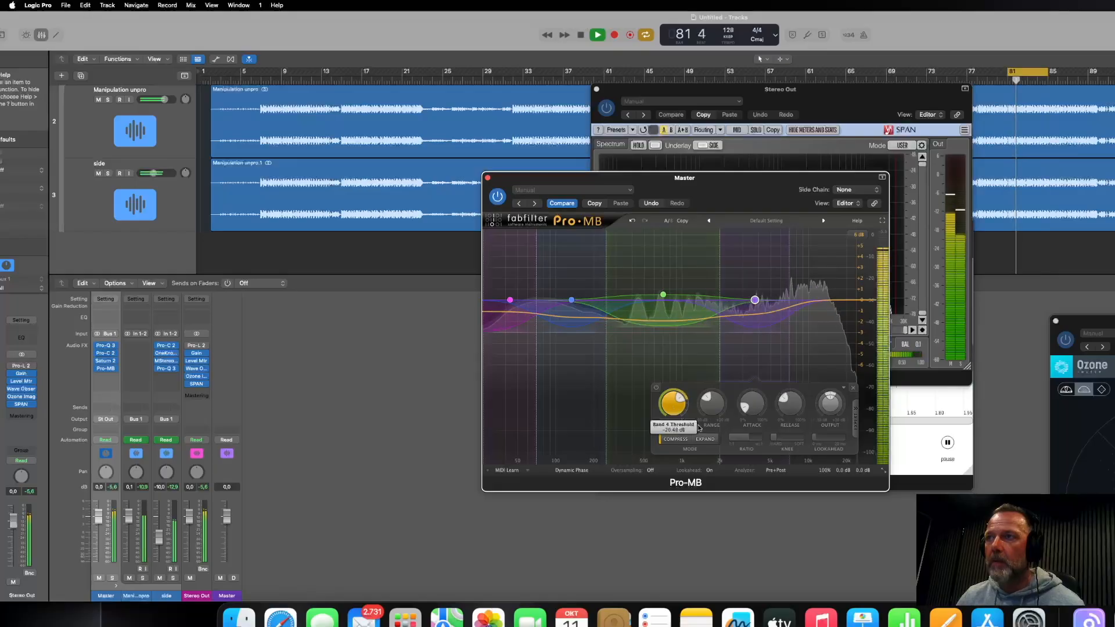
mouse_move(828, 472)
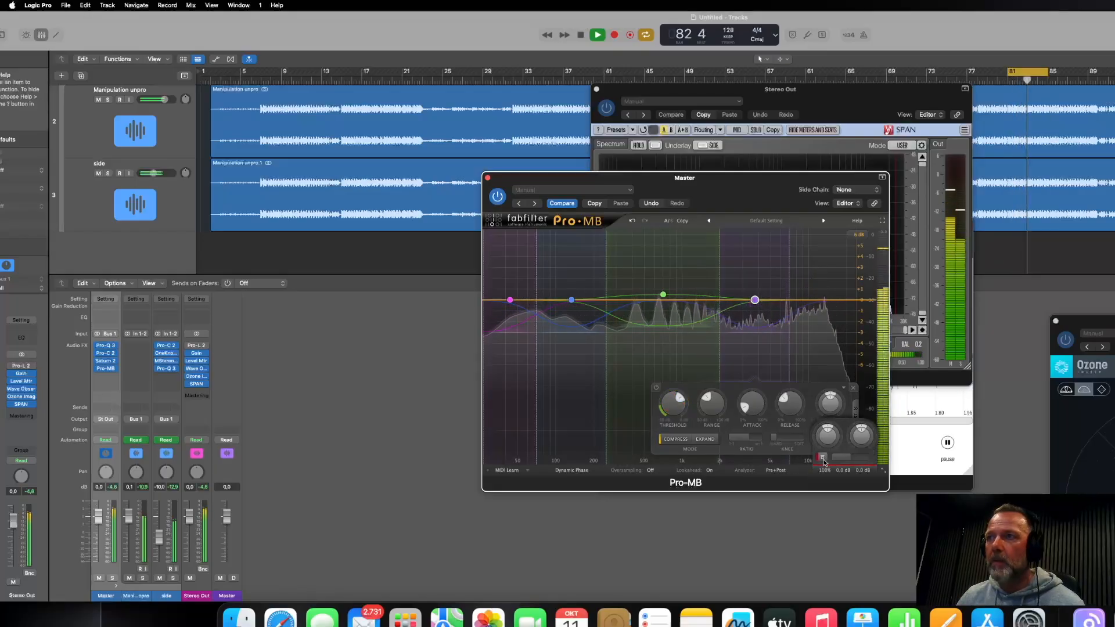
click(822, 300)
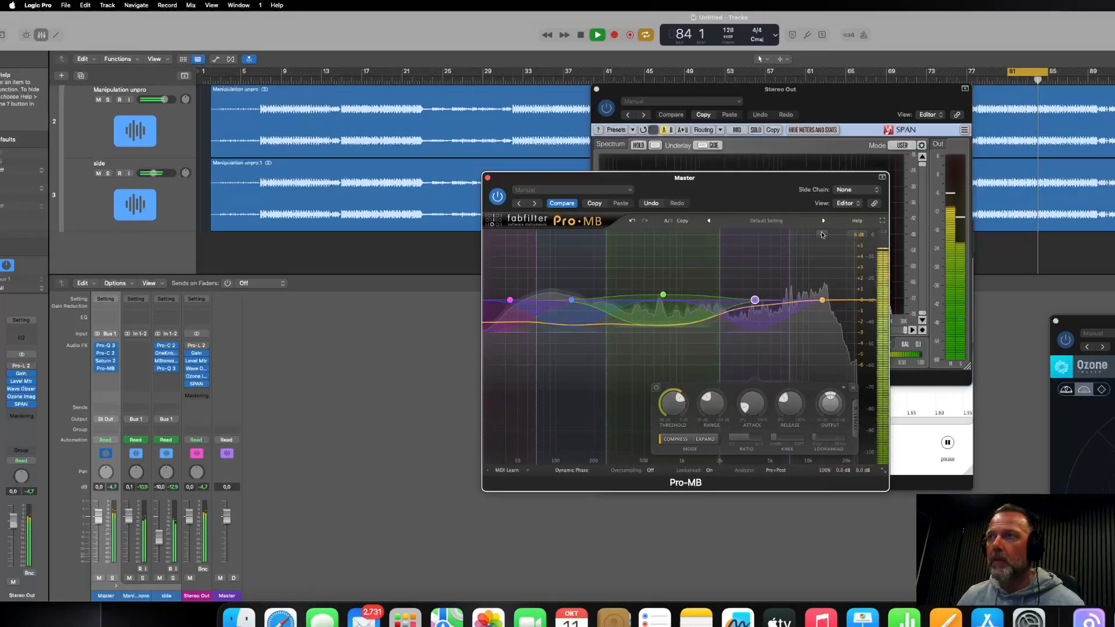
Add a fifth compression band for the highs and set the fourth band's ratio to 2,1.
click(821, 236)
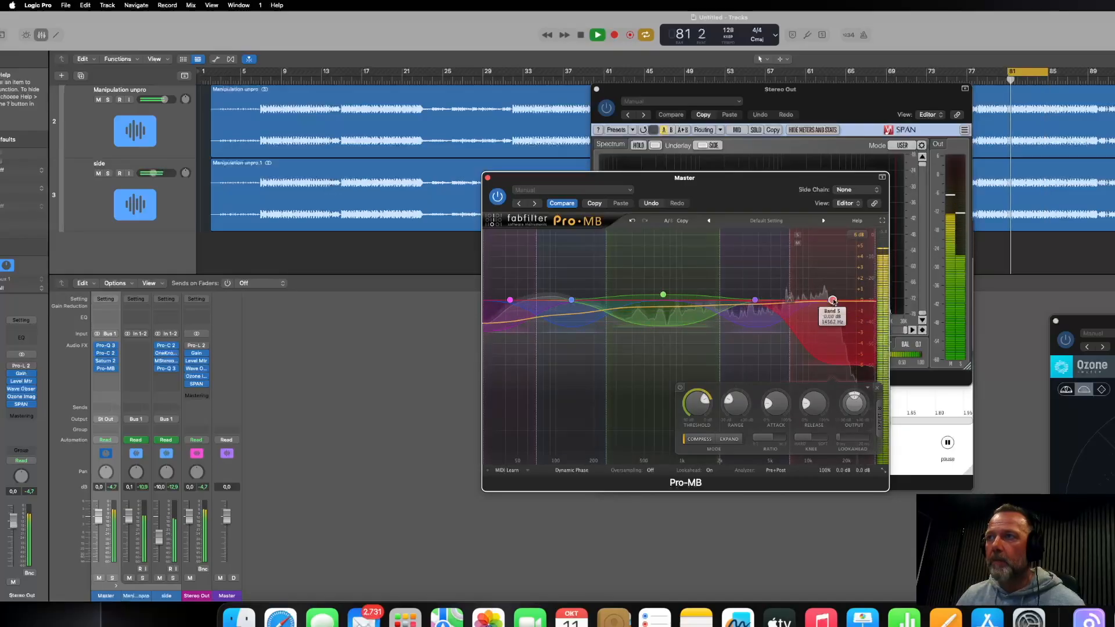
click(755, 300)
double_click(745, 439)
text(2,1)
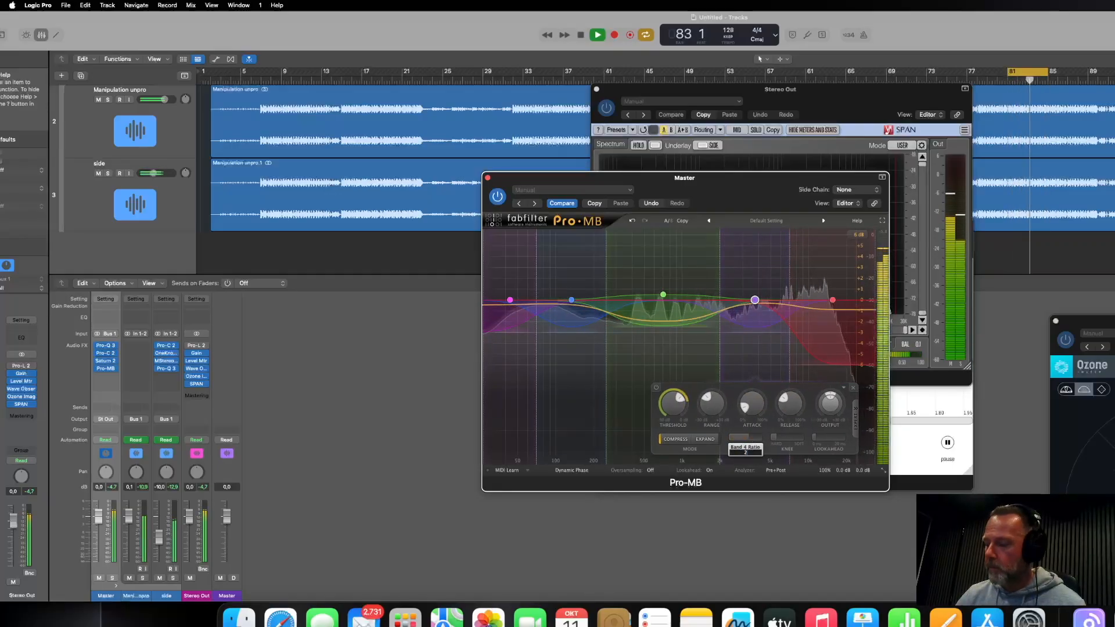
key(Return)
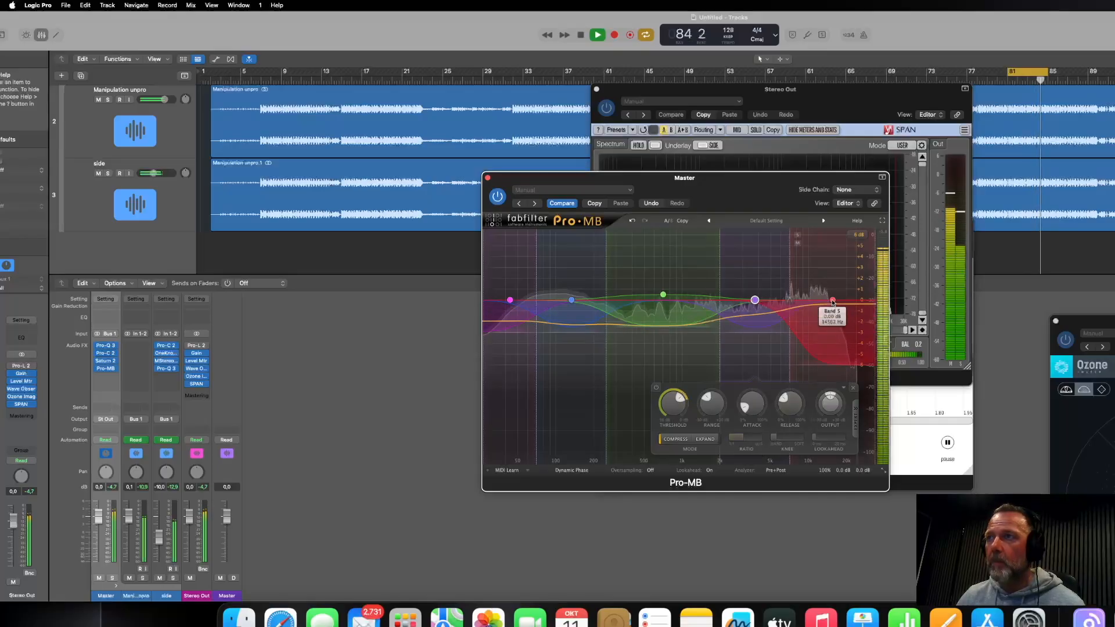
Set the fifth band's ratio to 2,1 and reduce its knee to the minimum.
click(832, 300)
double_click(769, 439)
text(2,1)
key(Return)
mouse_move(806, 442)
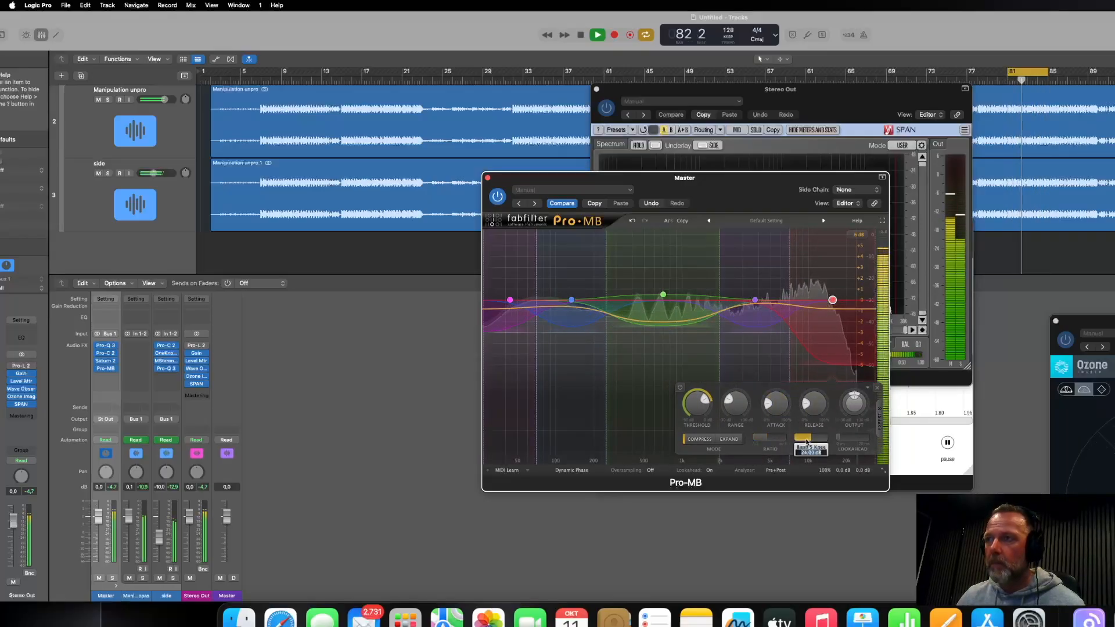
Reduce the fifth band's range to -3 dB and fine-tune its threshold during looped playback.
mouse_move(748, 408)
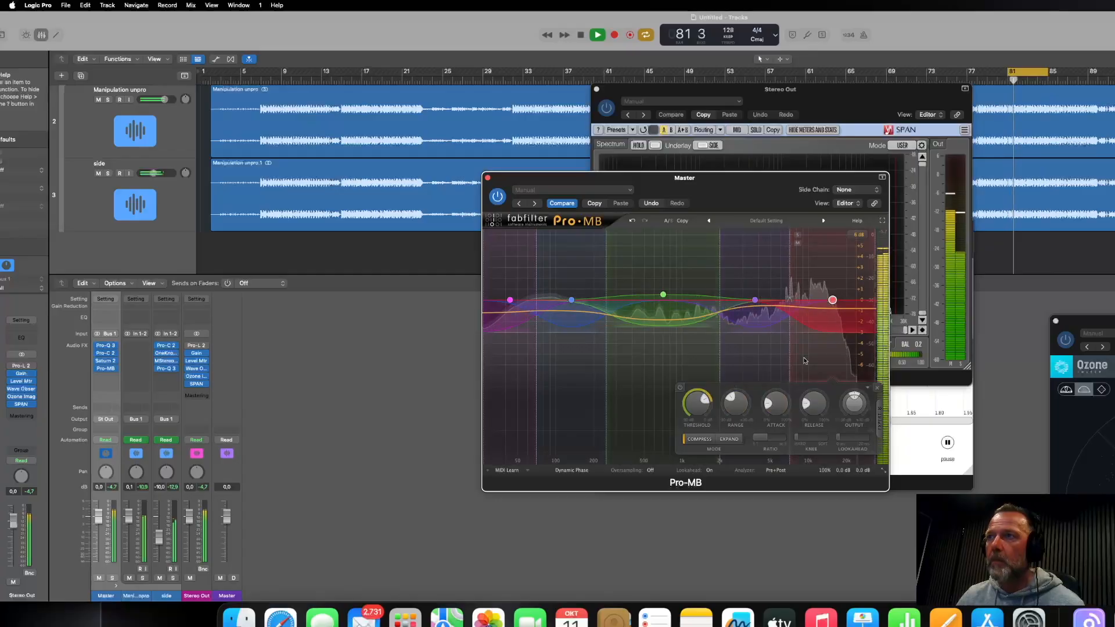
mouse_move(704, 402)
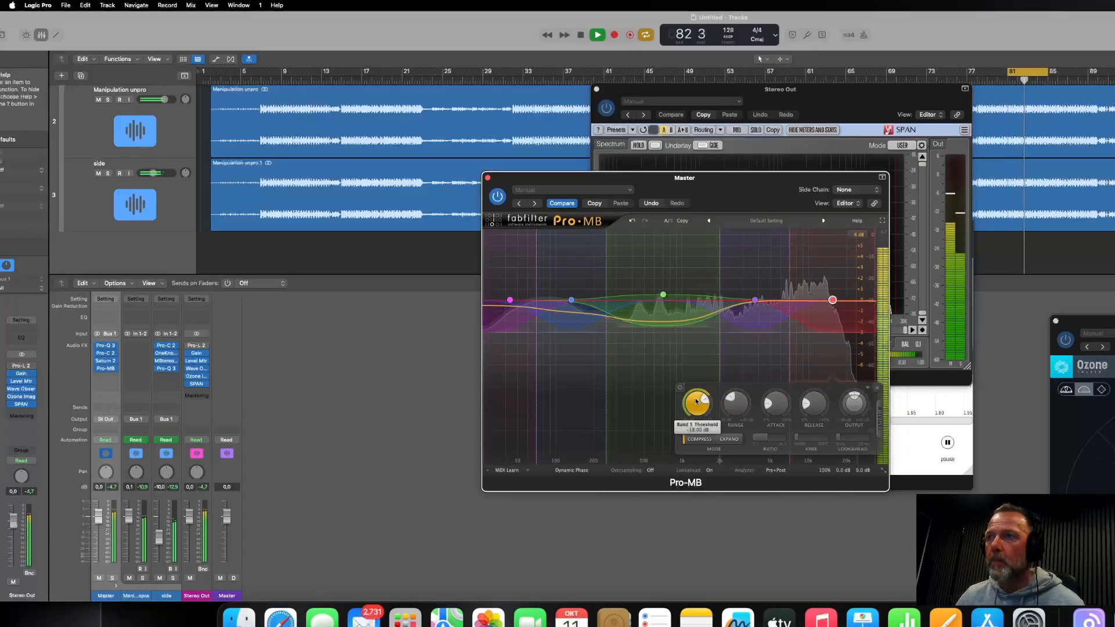
drag(696, 398, 696, 400)
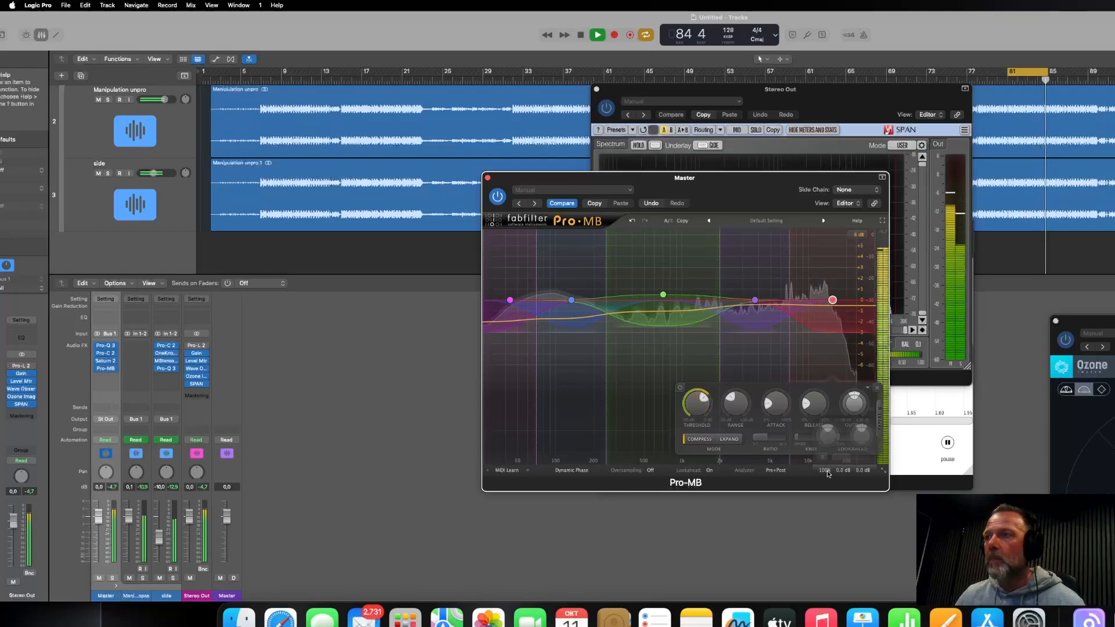
Arrange Pro-MB, Wave Observer and SPAN side by side, compare the mix with Pro-MB bypassed and active, and stop playback.
drag(759, 177, 470, 123)
click(740, 419)
drag(766, 232, 781, 337)
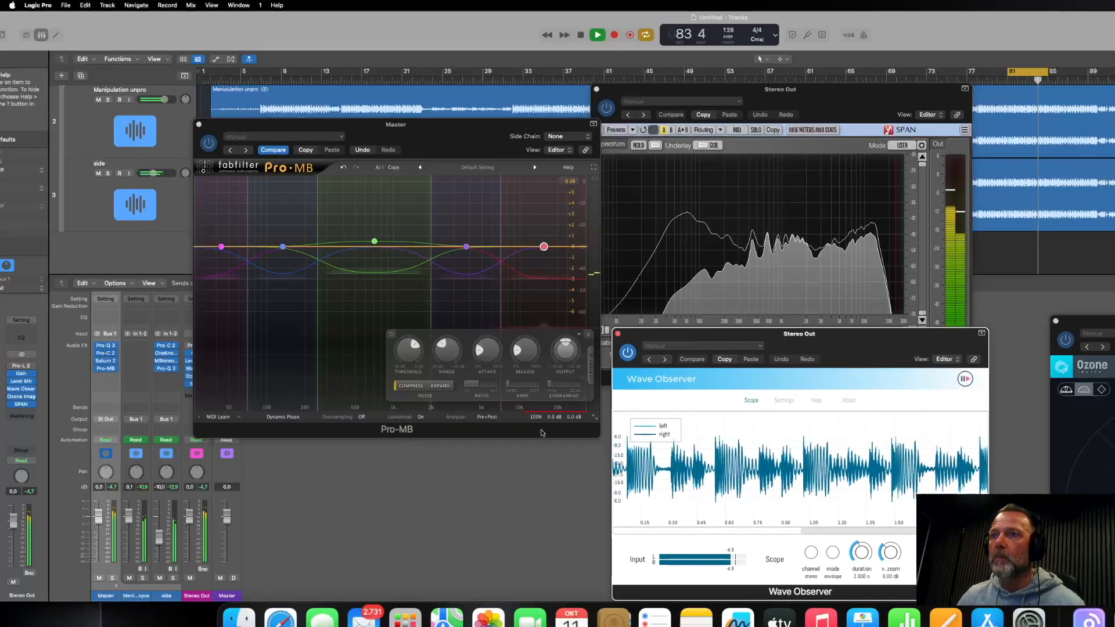
click(531, 406)
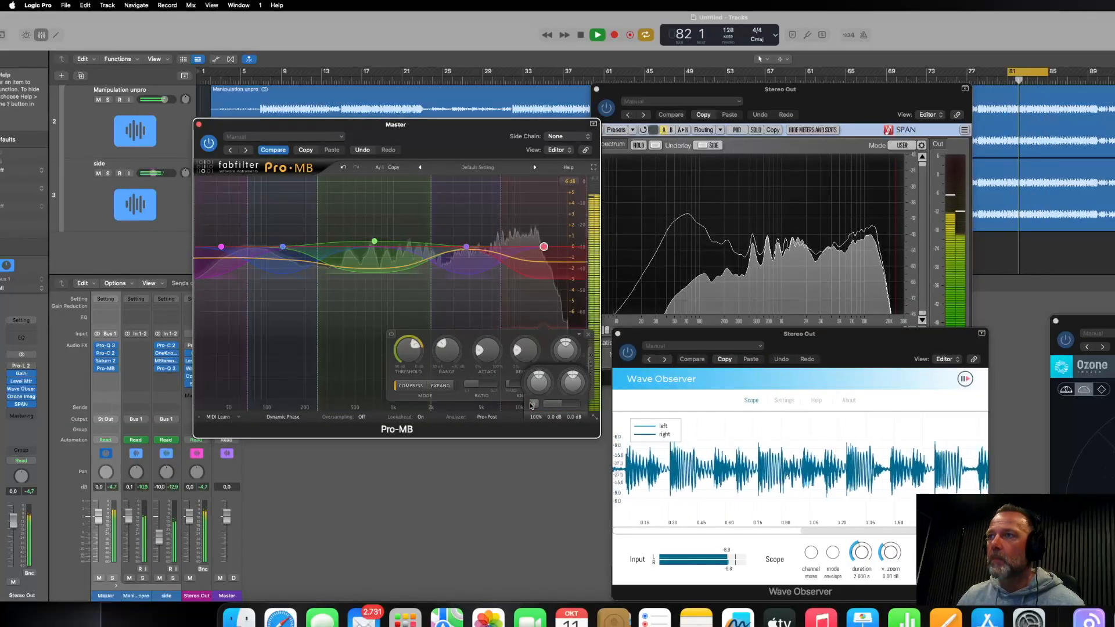
drag(791, 90, 814, 65)
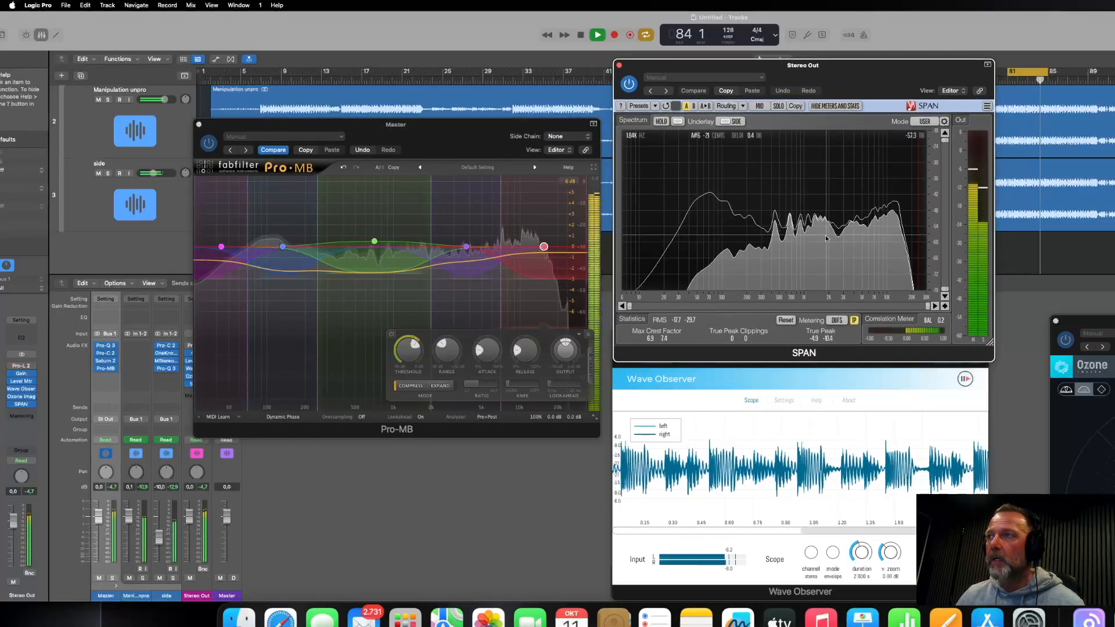
key(space)
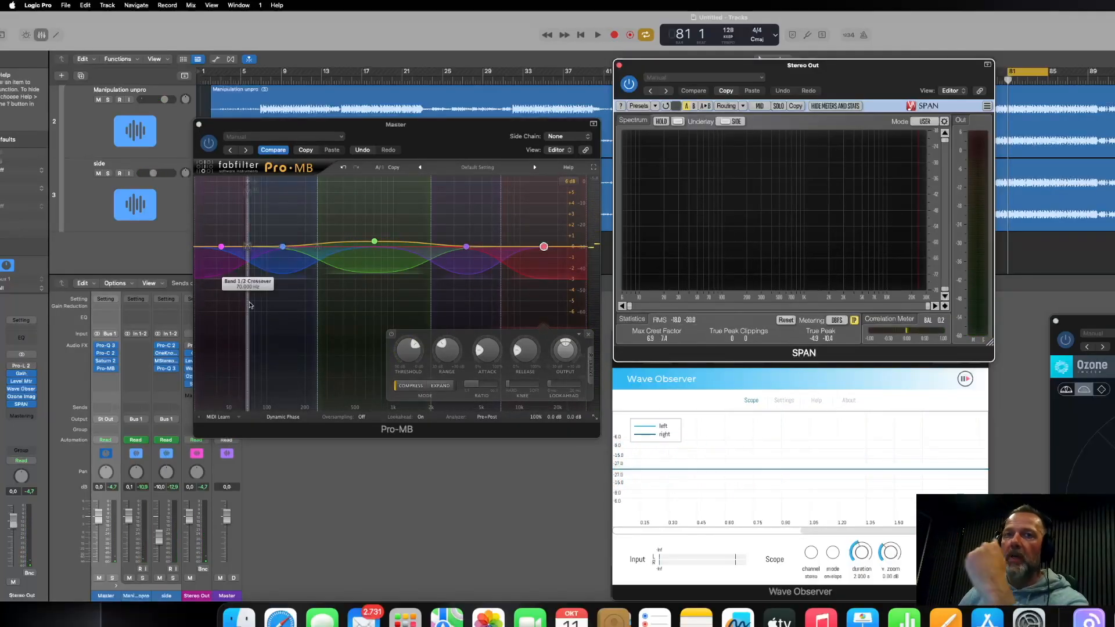
Insert another Pro-Q 3 after Pro-MB on the Master stack and add a 25 Hz low cut with a slightly raised Q.
click(105, 377)
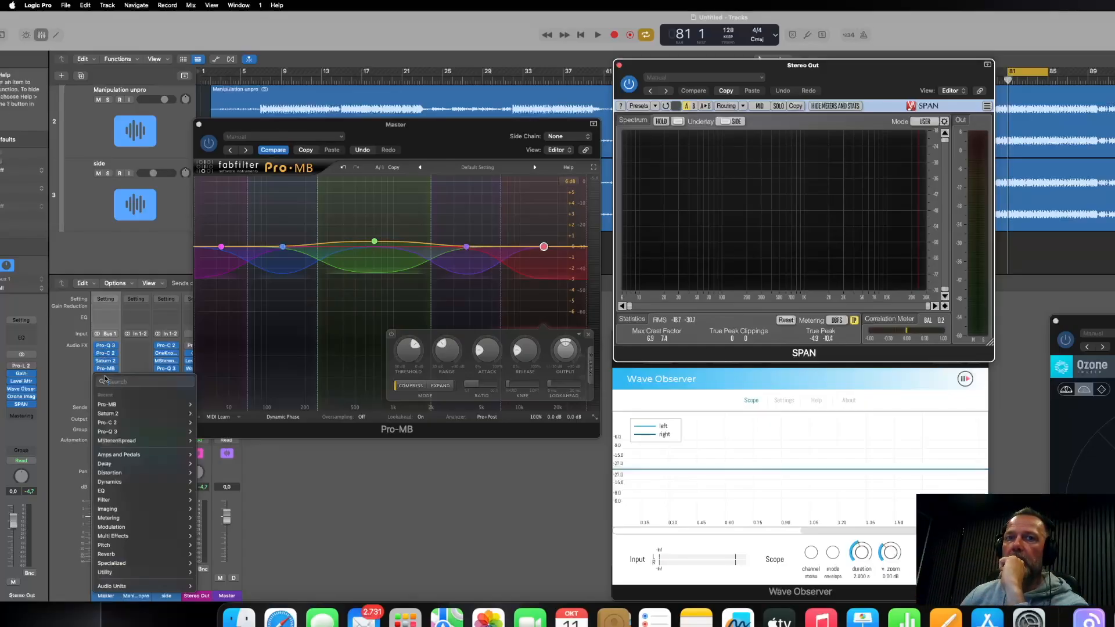
click(110, 431)
drag(599, 172, 699, 164)
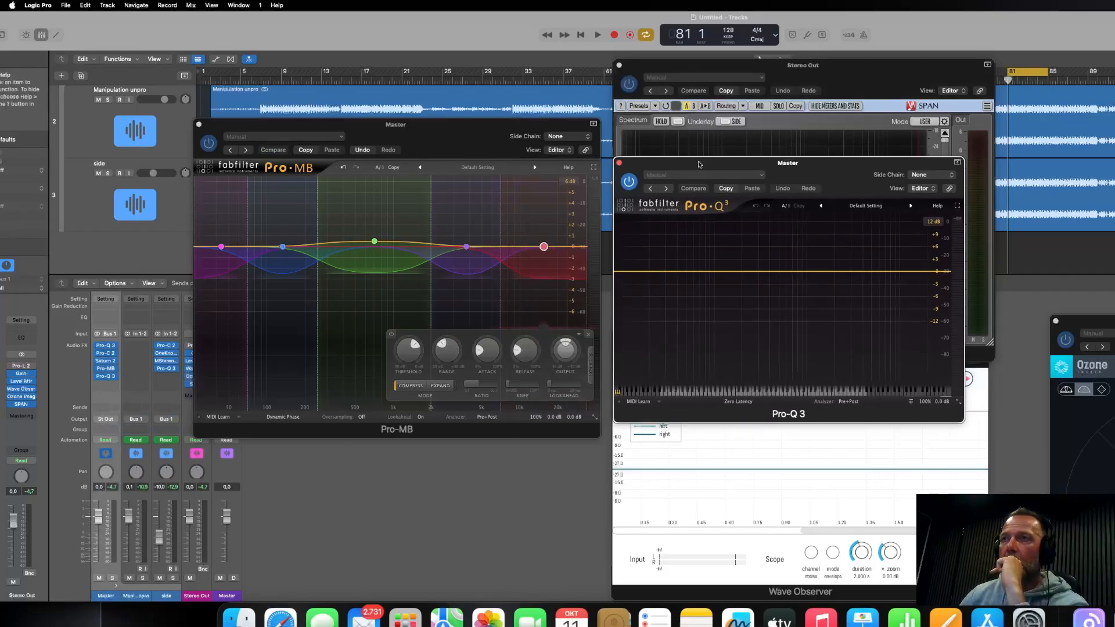
drag(632, 269, 624, 271)
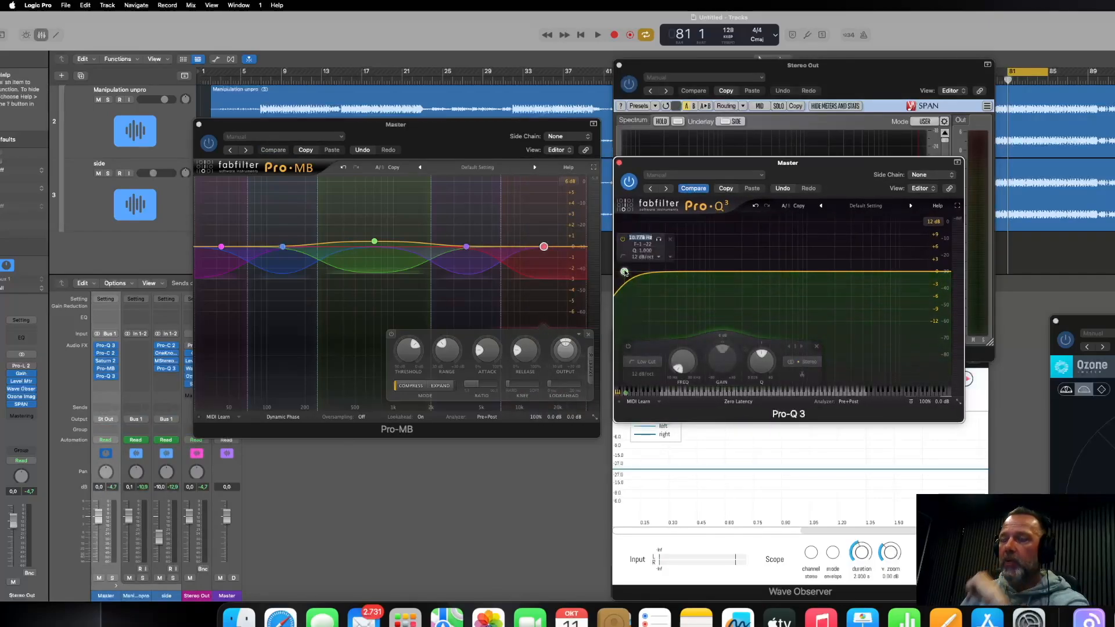
drag(624, 271, 658, 271)
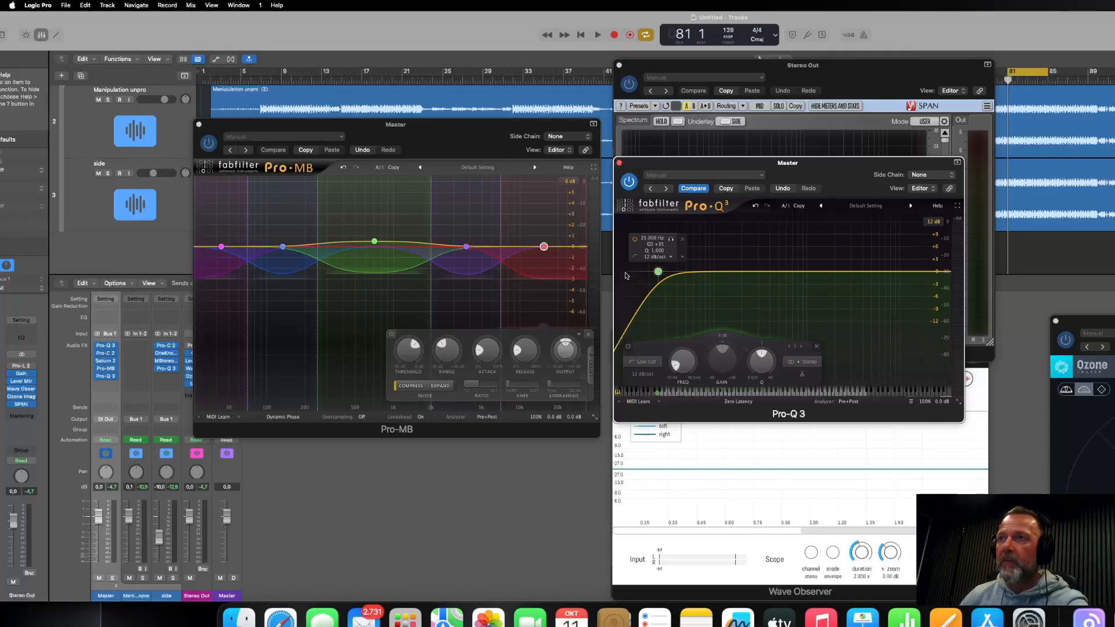
key(space)
drag(755, 356, 756, 344)
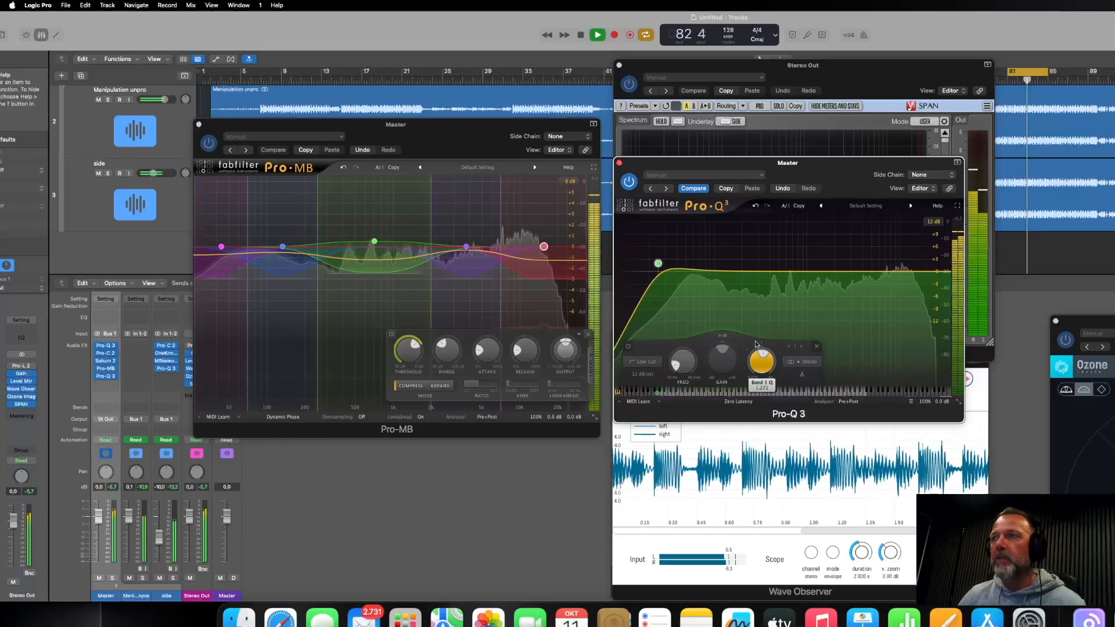
Add a high cut at 16500 Hz in Pro-Q 3, raise its Q slightly and stop playback.
double_click(943, 271)
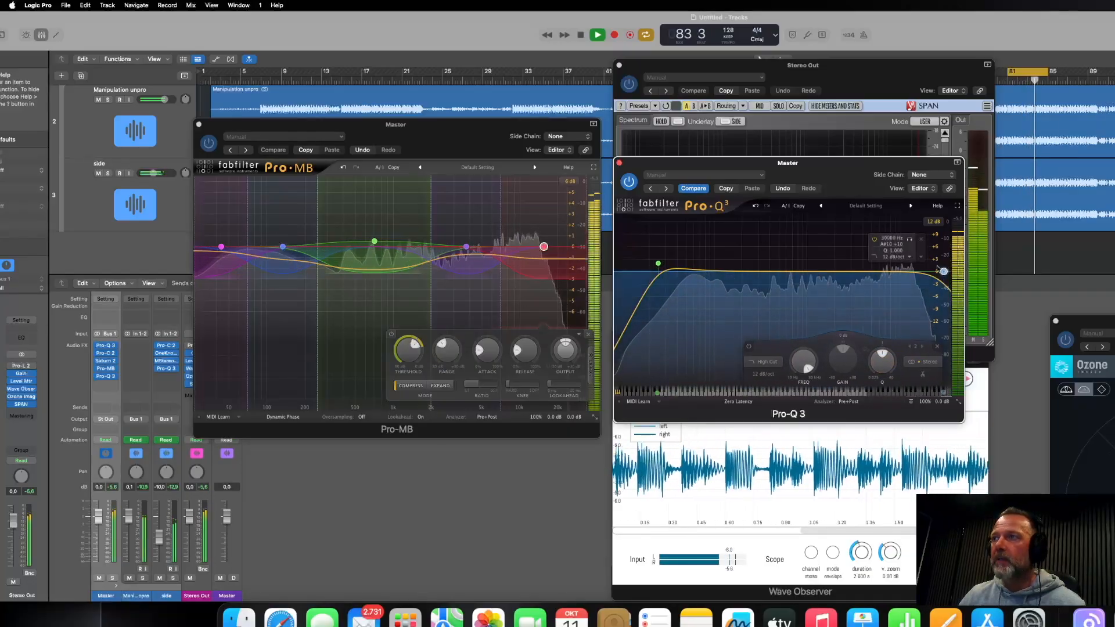
double_click(890, 239)
text(16500)
key(Return)
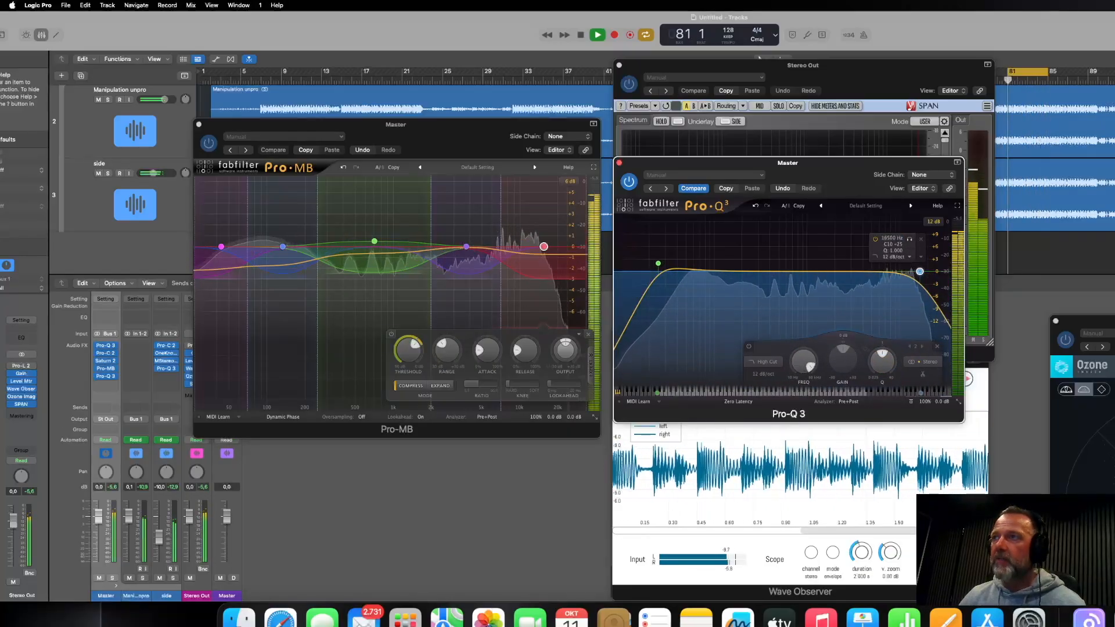
drag(882, 362, 877, 349)
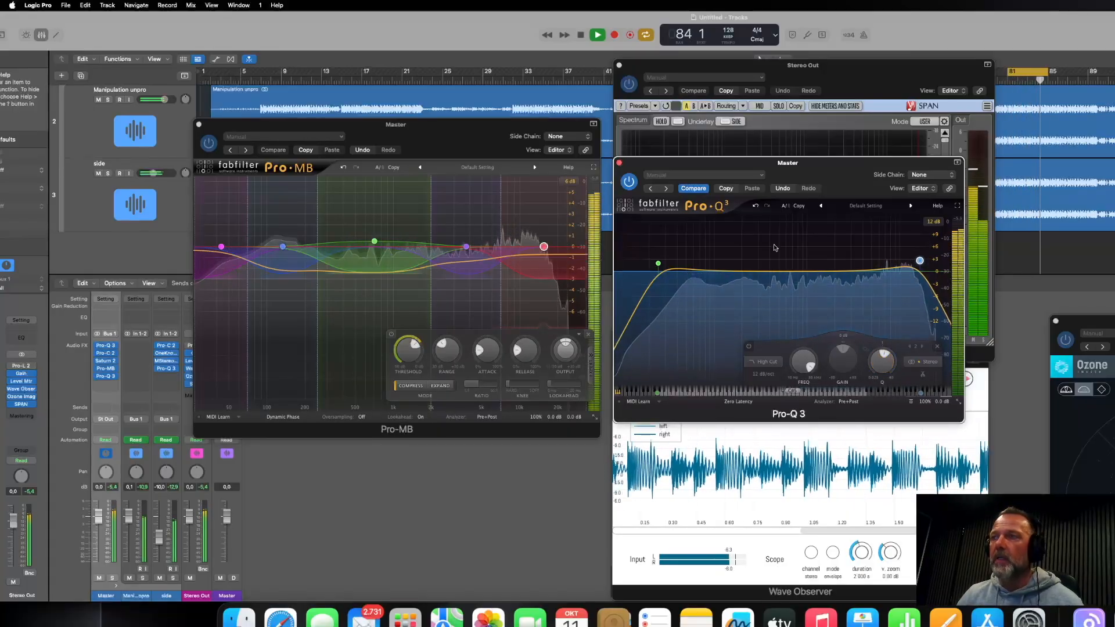
key(space)
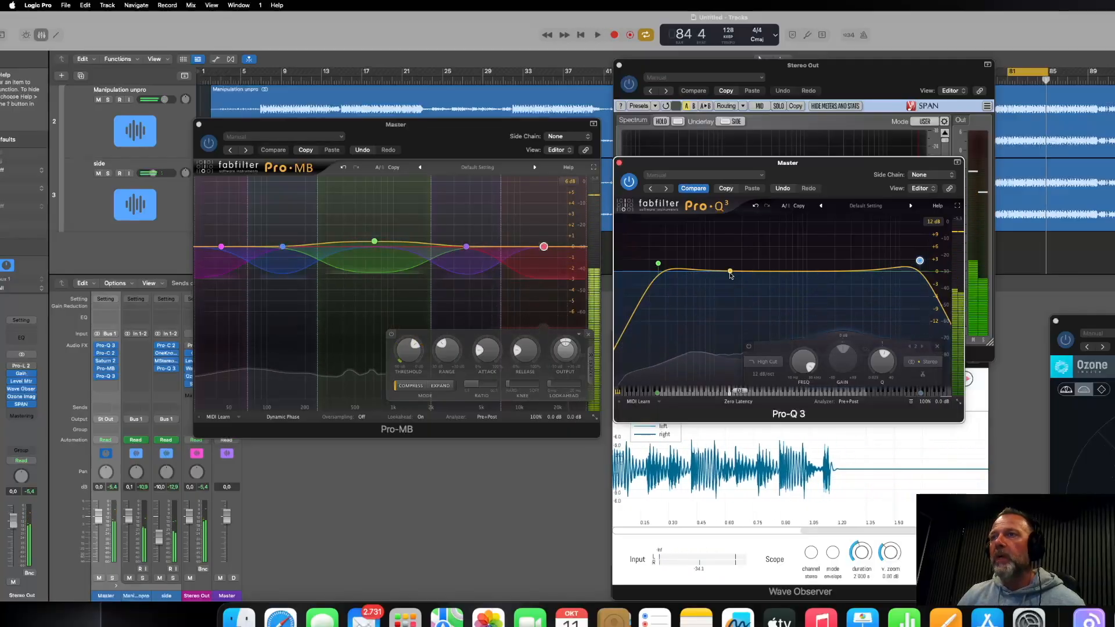
Add a narrow bell with a Q of 40, sweep it soloed during playback to about 419 Hz and reset its gain to 0 dB.
click(731, 271)
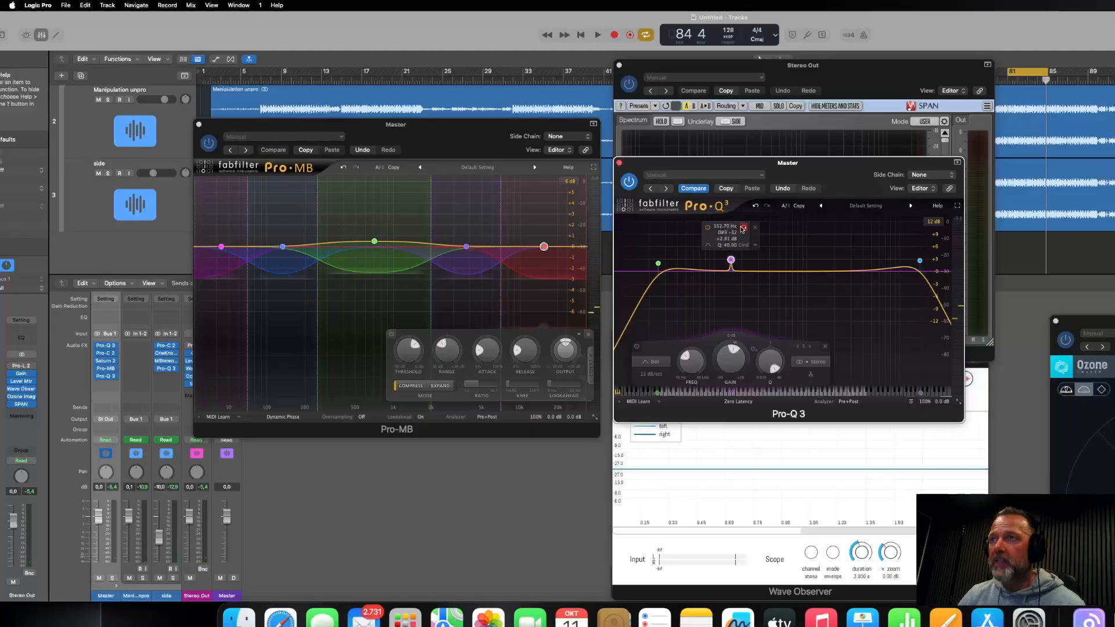
key(space)
drag(744, 230, 727, 231)
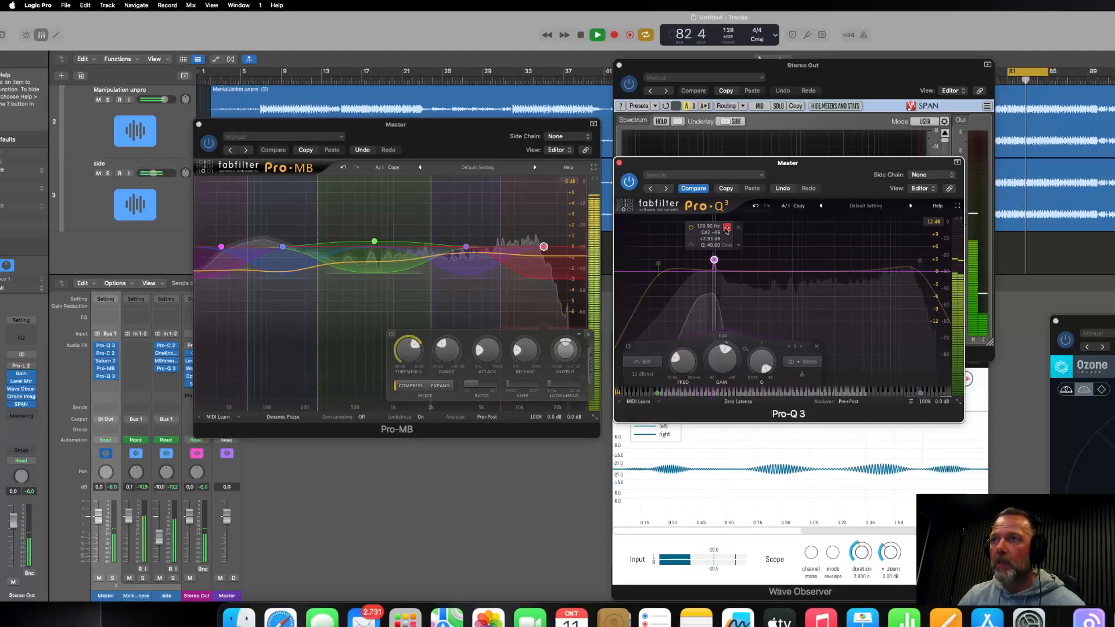
drag(740, 231, 755, 231)
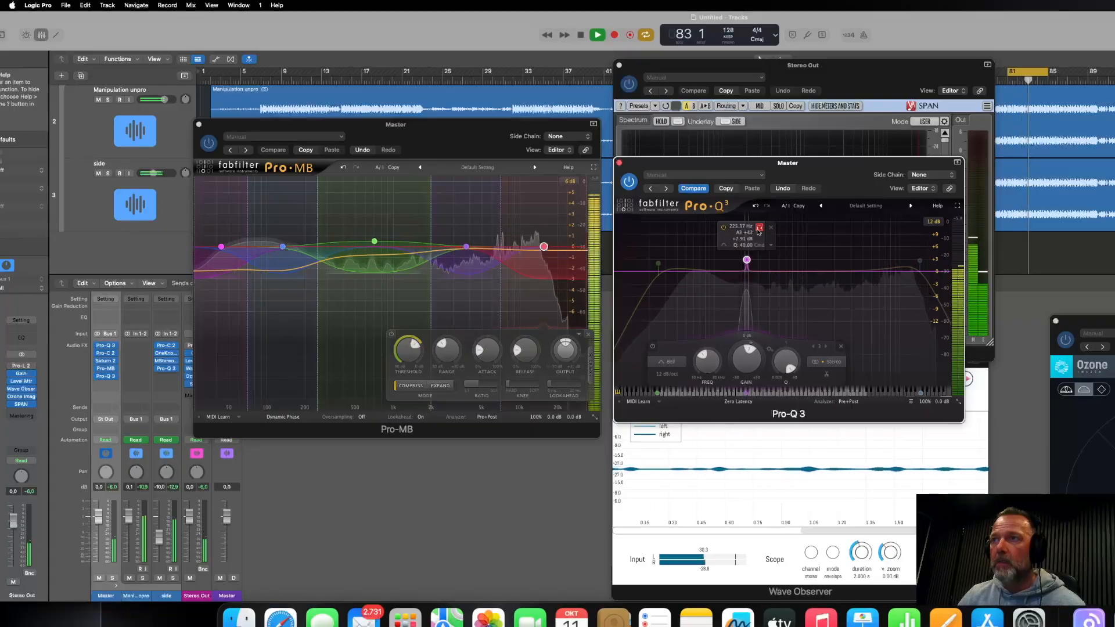
drag(759, 231, 763, 232)
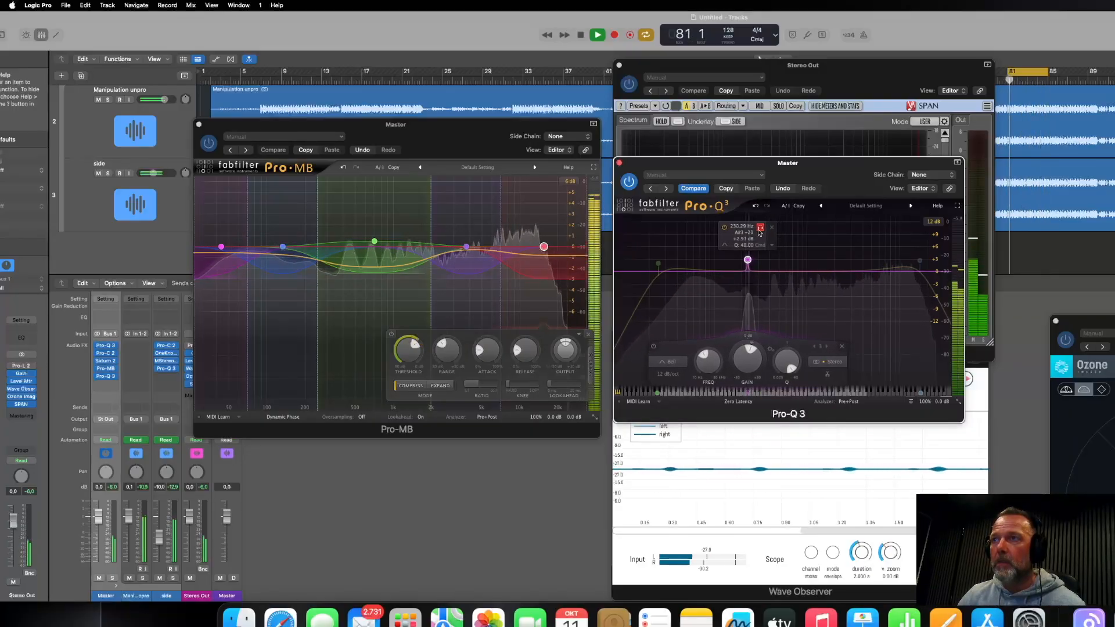
drag(760, 232, 781, 232)
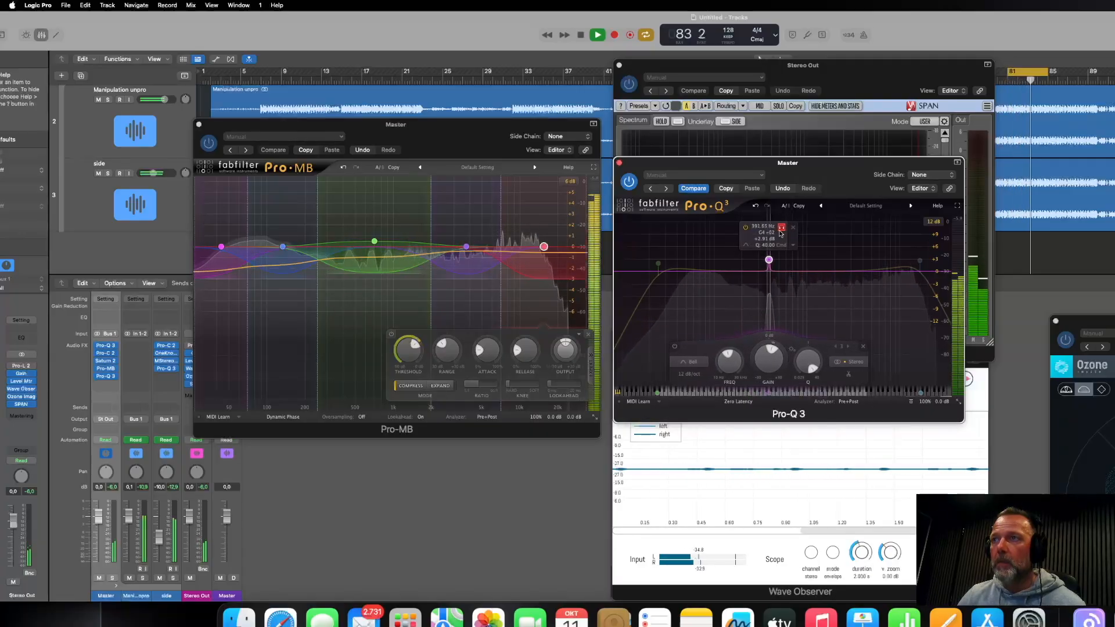
drag(781, 234, 783, 234)
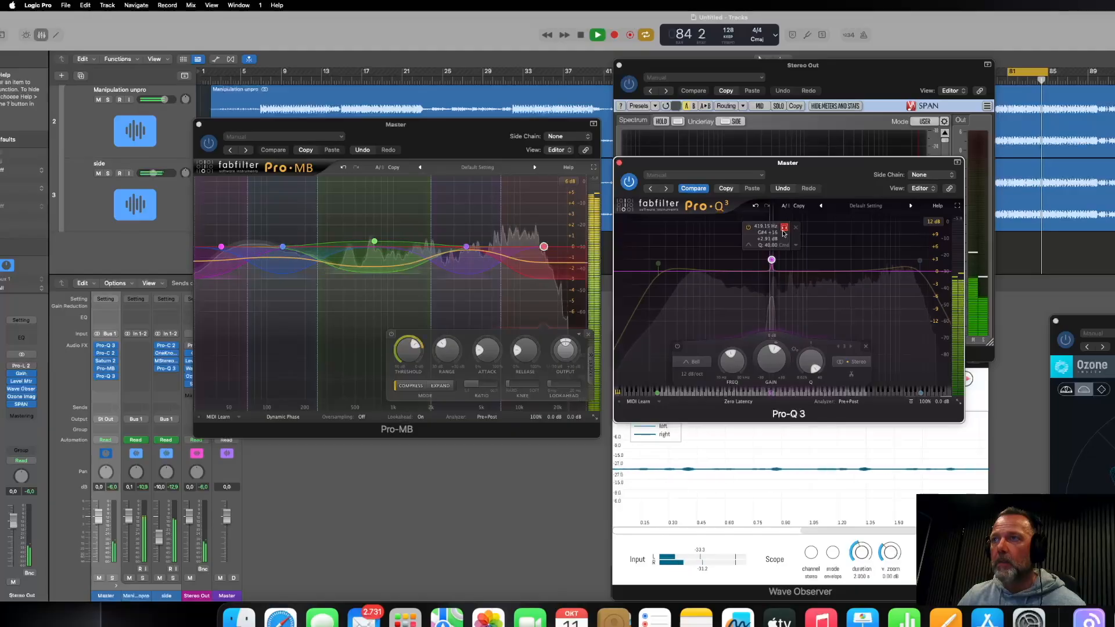
click(783, 233)
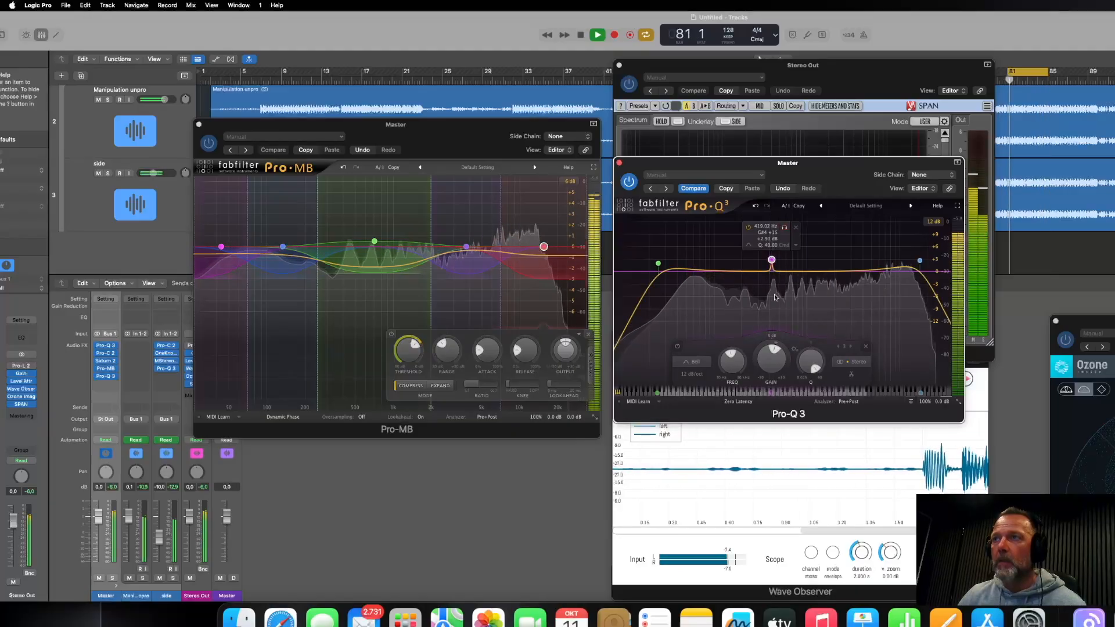
double_click(769, 363)
Add two more narrow bells, tune them to about 672 Hz and 1037 Hz during playback, and reset their gains to 0 dB.
drag(786, 271, 788, 268)
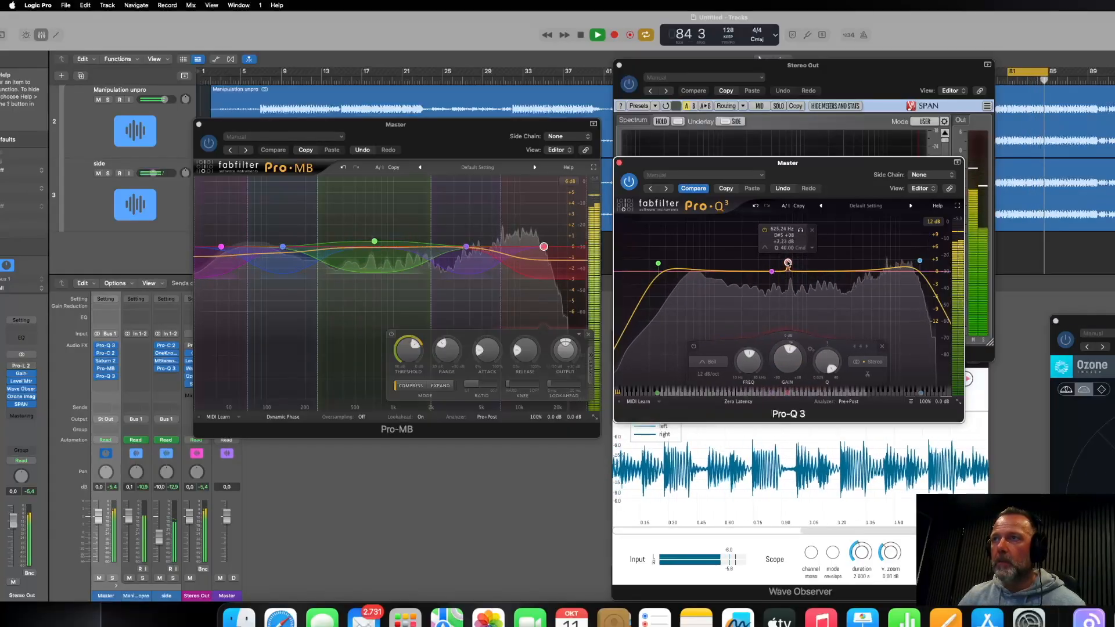
mouse_move(799, 230)
mouse_down()
mouse_move(788, 231)
mouse_move(802, 232)
mouse_up()
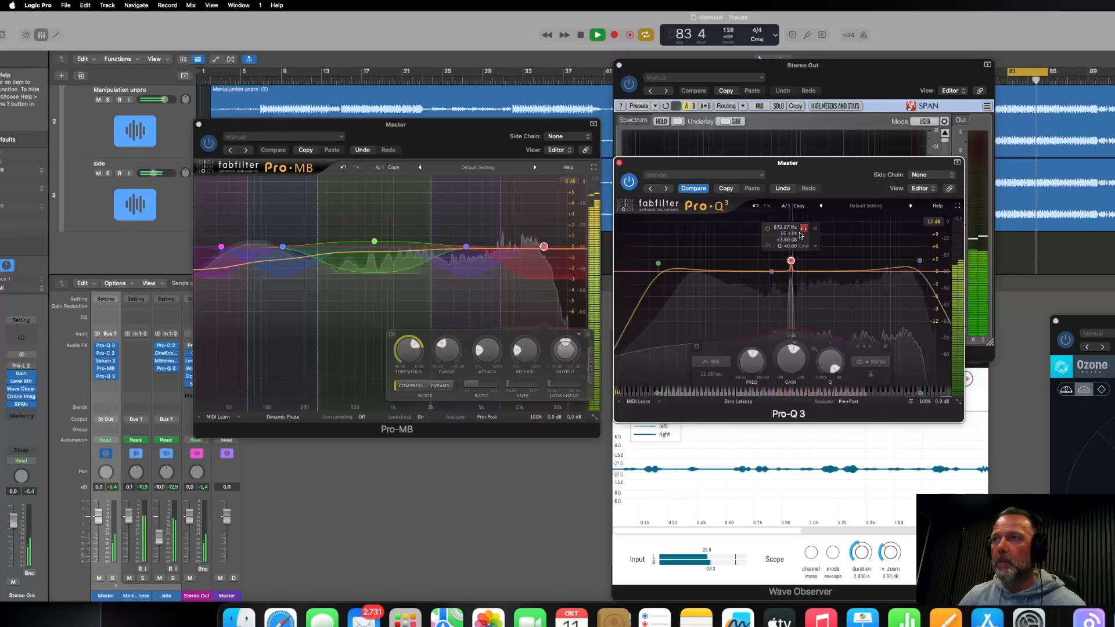
drag(800, 235, 791, 359)
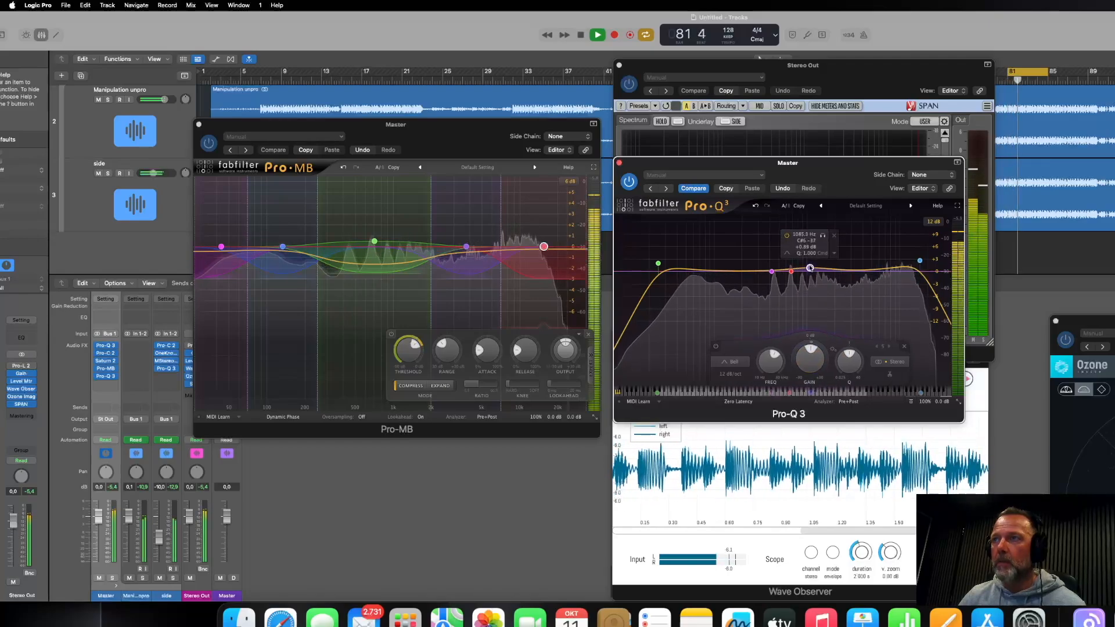
drag(810, 268, 811, 260)
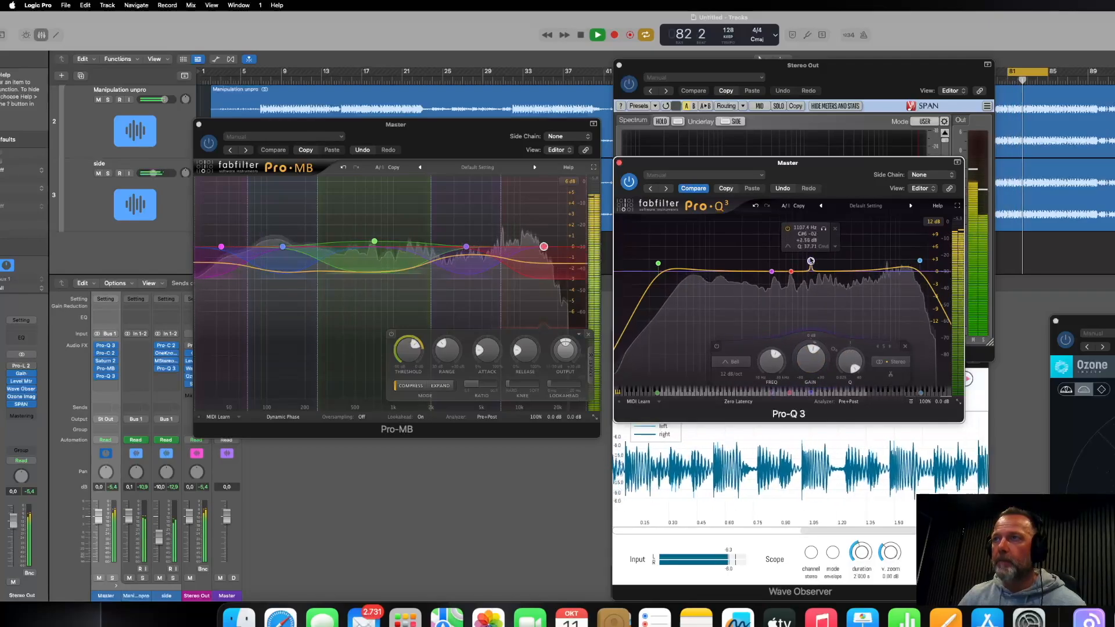
click(821, 230)
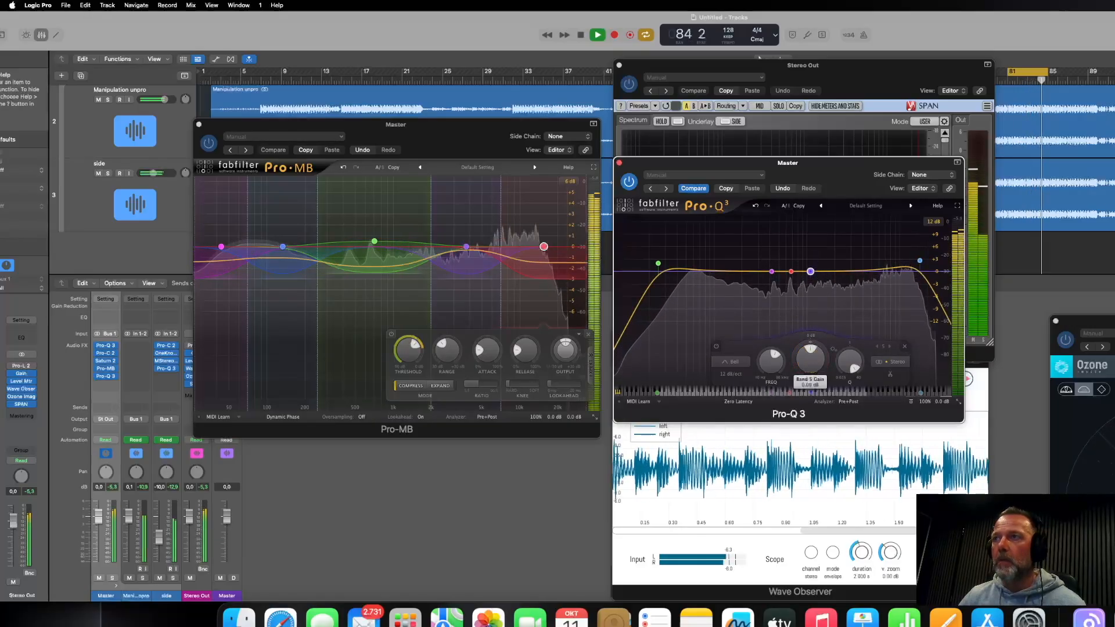
Add a fourth narrow bell, sweep it soloed through the spectrum to about 226 Hz and reset its gain to 0 dB.
click(827, 272)
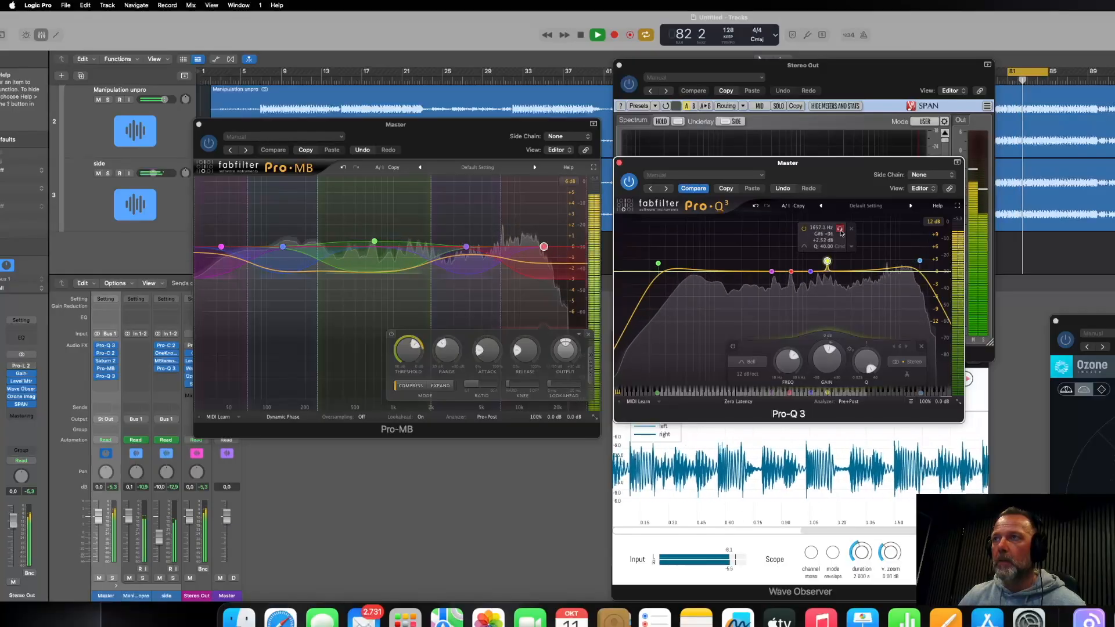
drag(840, 233, 860, 234)
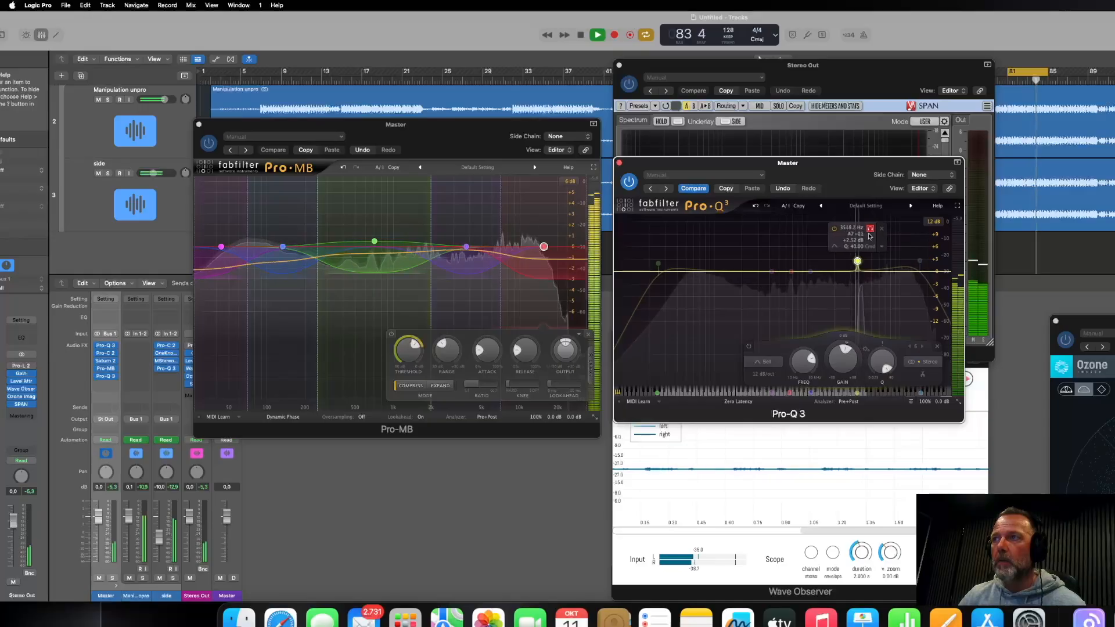
drag(855, 237, 758, 243)
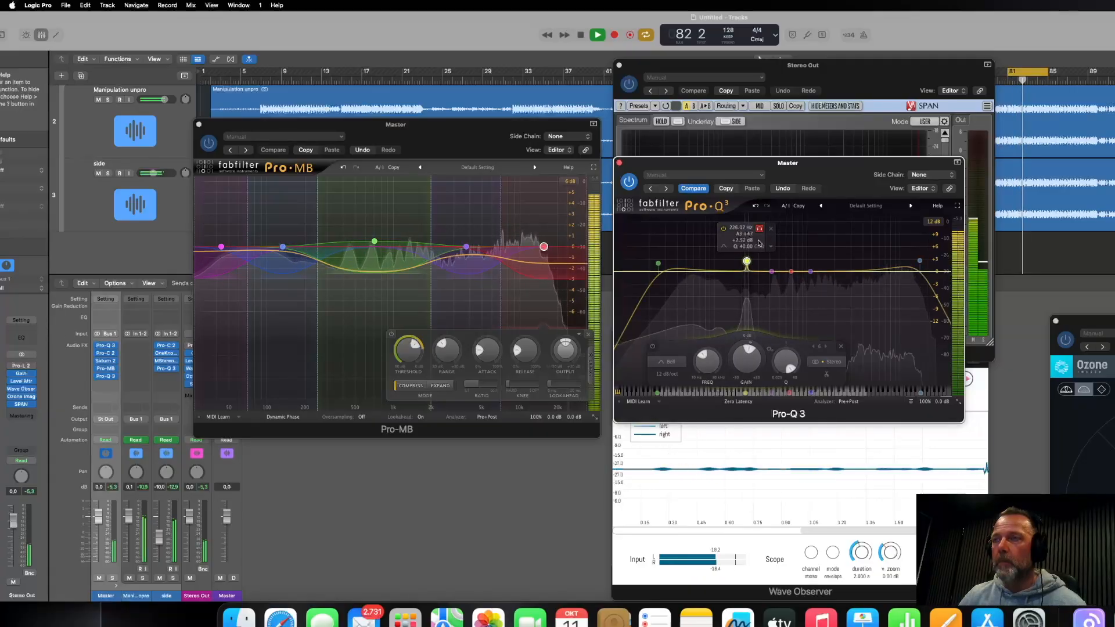
double_click(748, 356)
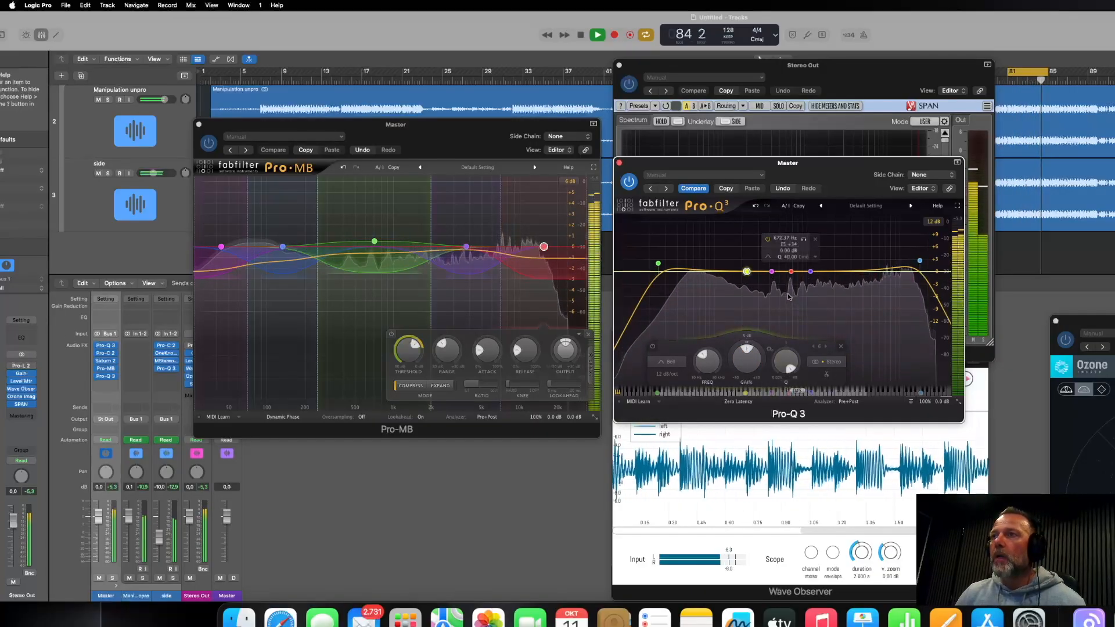
Select the four narrow bells together, give them a negative dynamic range and check the result in looped playback.
key(space)
drag(736, 258, 822, 283)
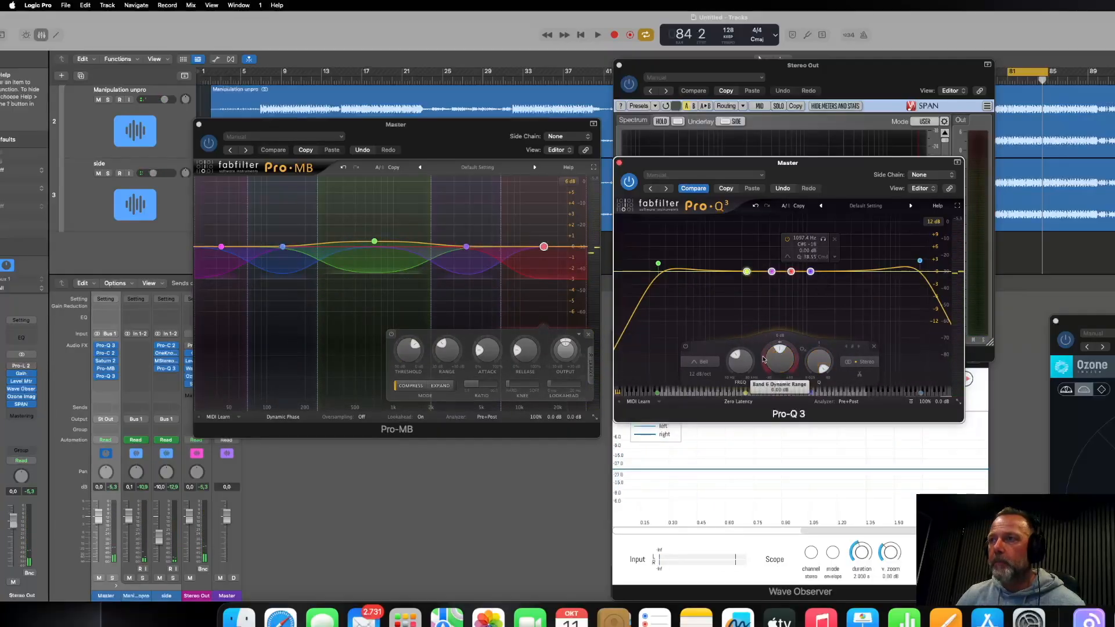
drag(780, 343, 778, 346)
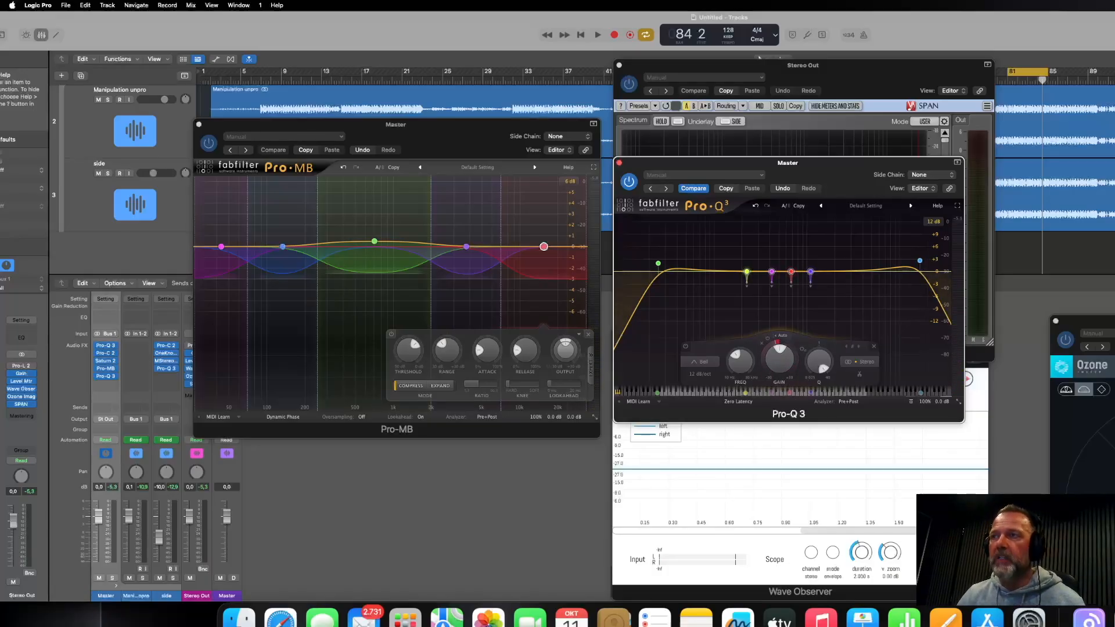
key(space)
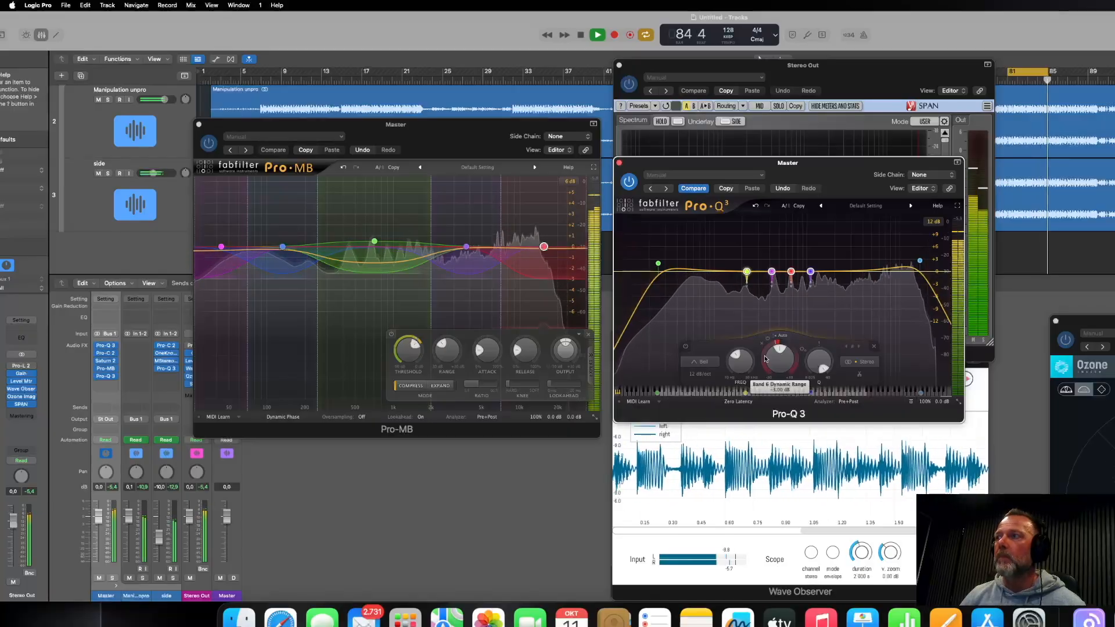
key(space)
Insert the GMH_Audio BuzzCut clipper after Pro-Q 3 on the Master stack, move the equalizer window aside and close Pro-MB.
drag(812, 163, 1114, 65)
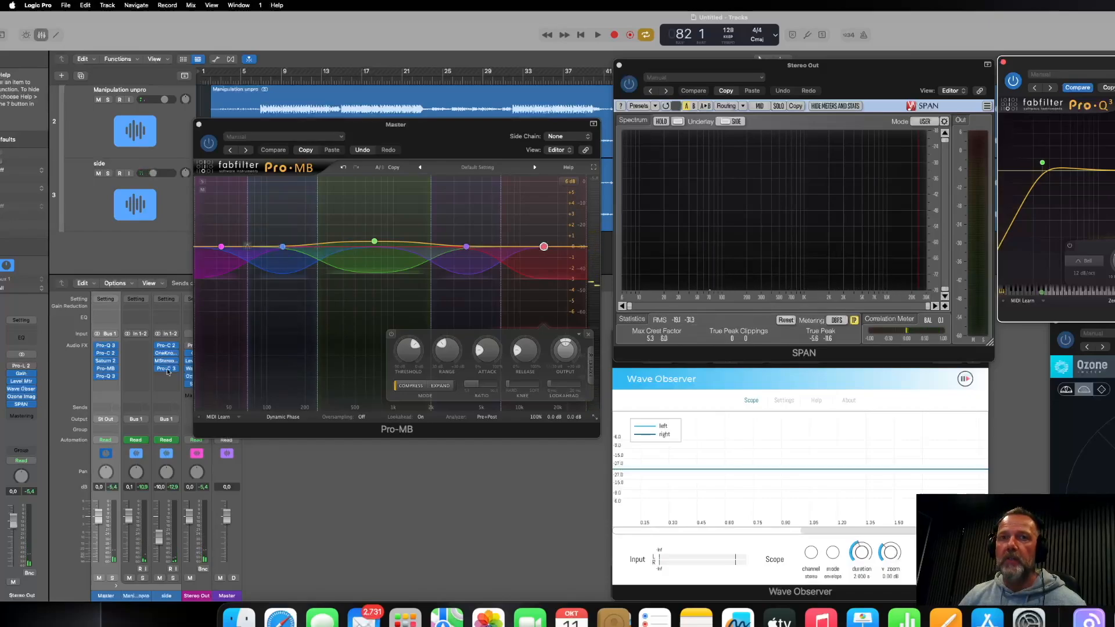
click(107, 384)
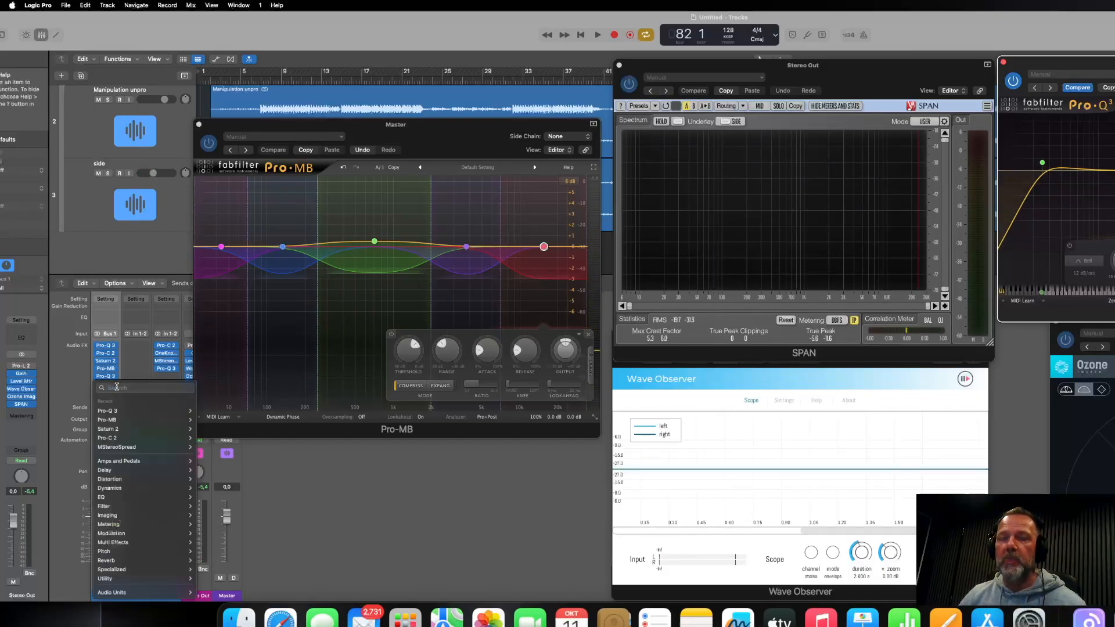
mouse_move(145, 592)
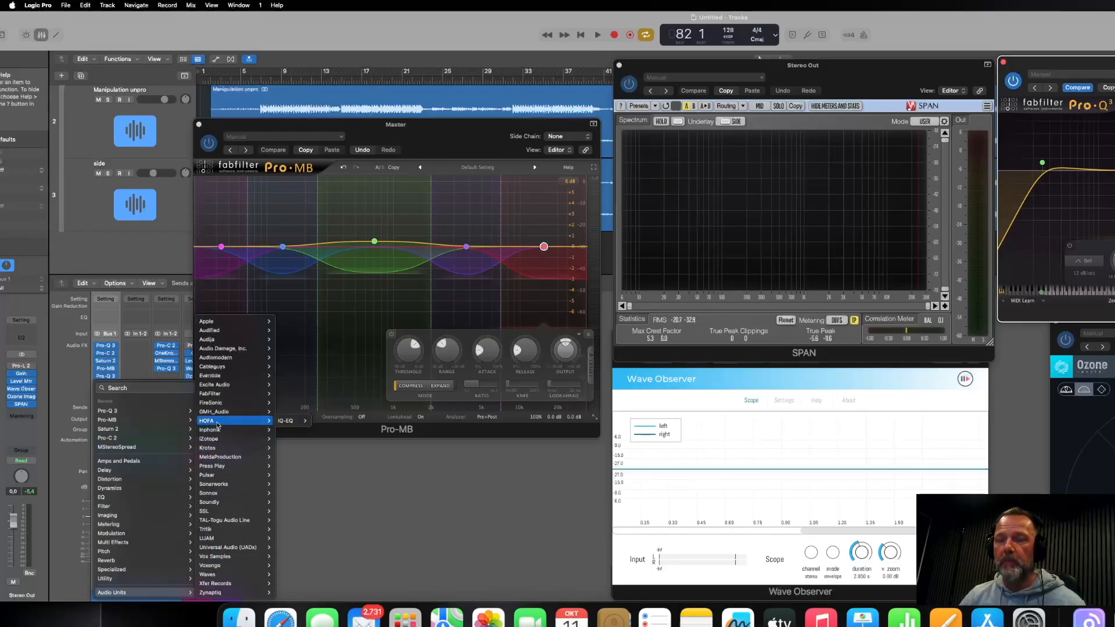
mouse_move(219, 467)
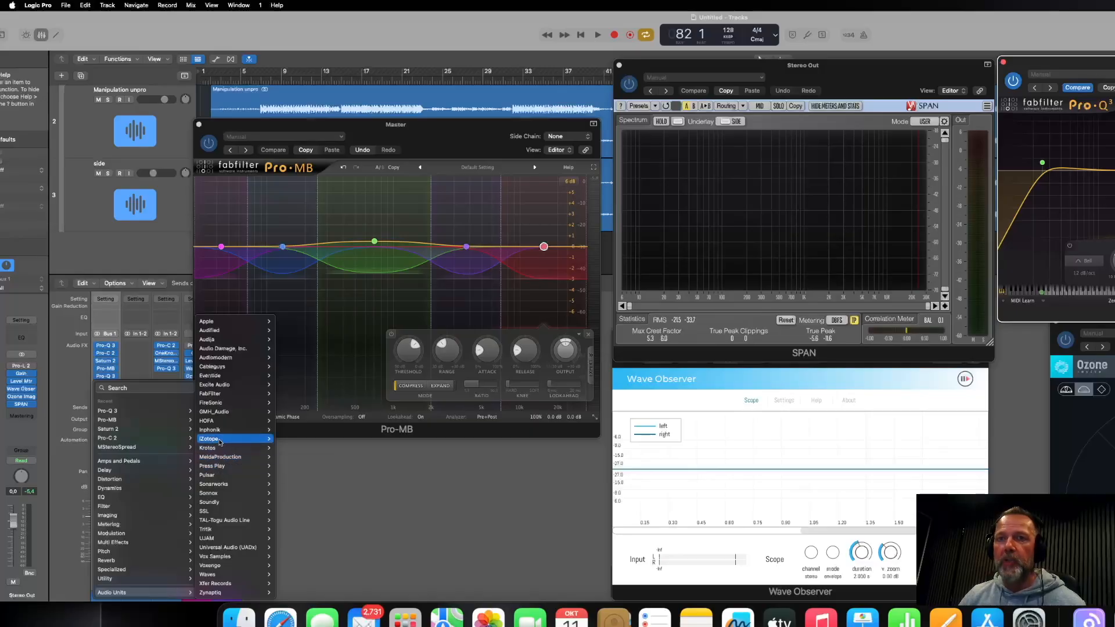
mouse_move(223, 414)
click(288, 411)
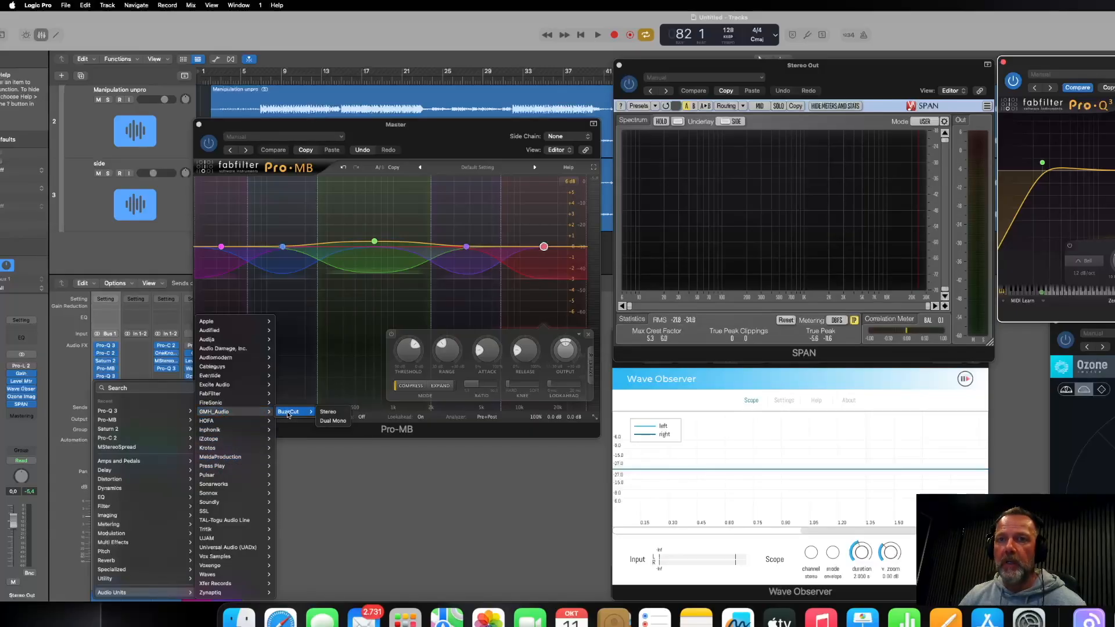
drag(684, 164, 435, 308)
drag(332, 127, 395, 100)
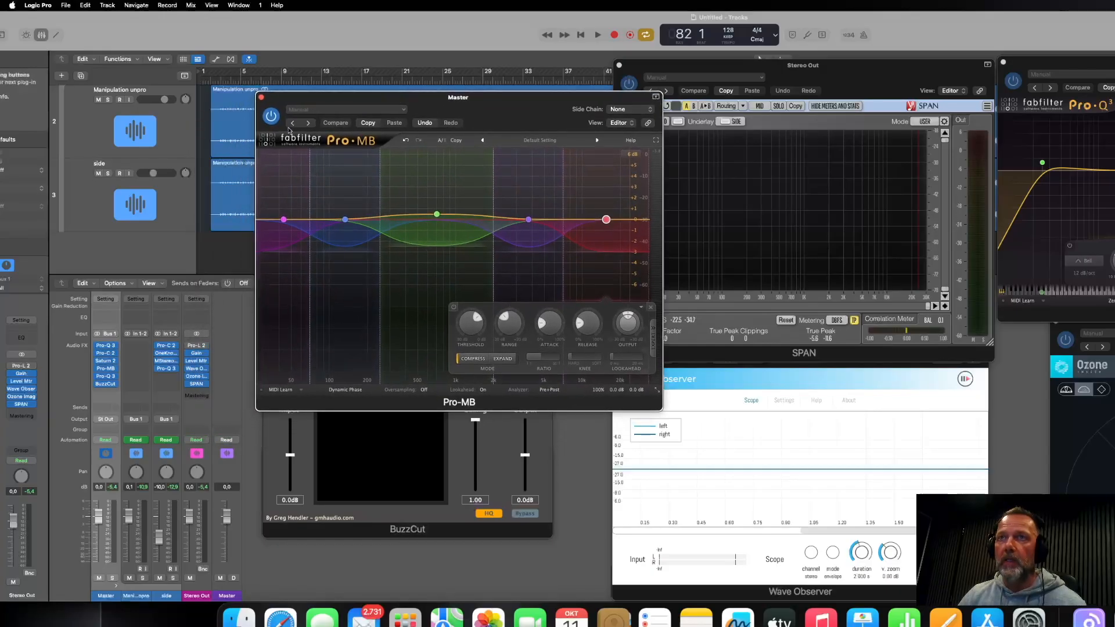
click(261, 97)
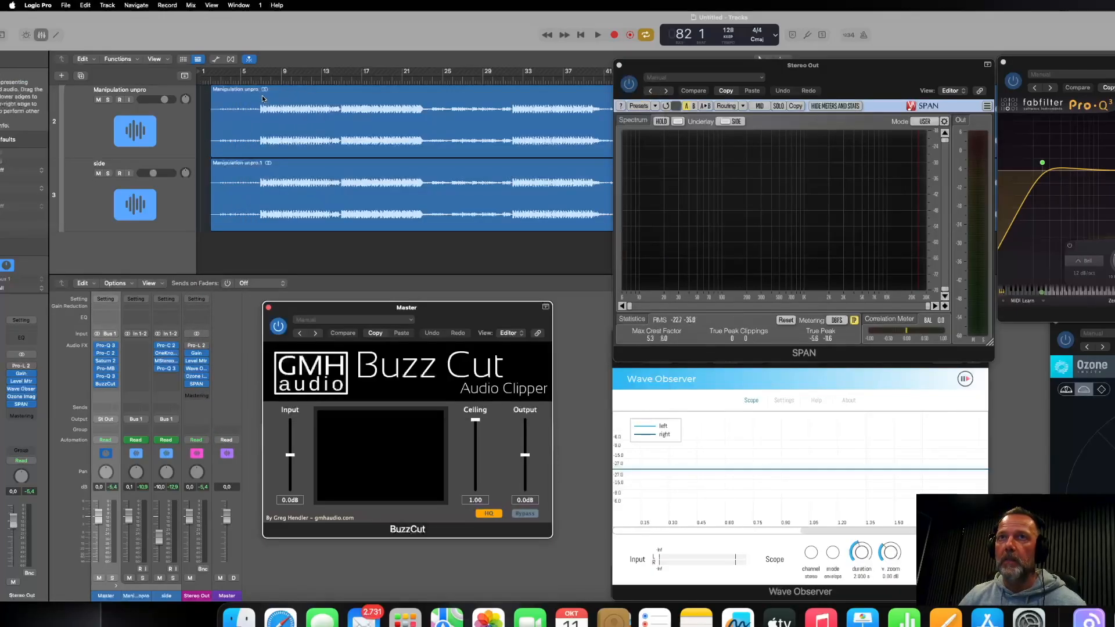
Open Pro-L 2 on Stereo Out beside the clipper and lower BuzzCut's ceiling to 0.41, checking the level in playback.
click(198, 348)
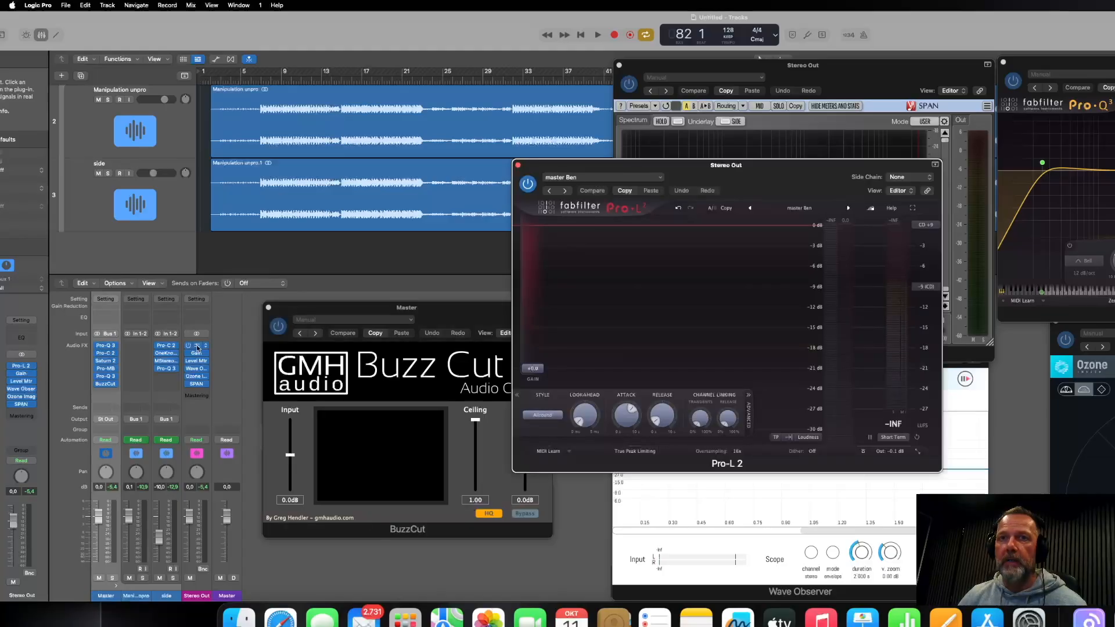
drag(656, 168, 695, 122)
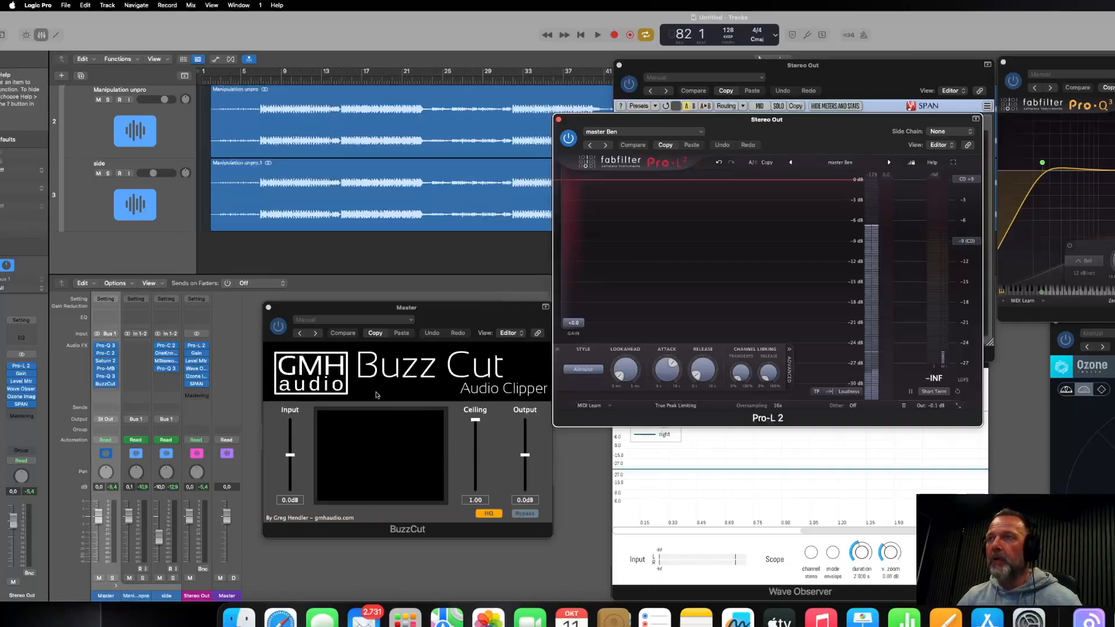
key(space)
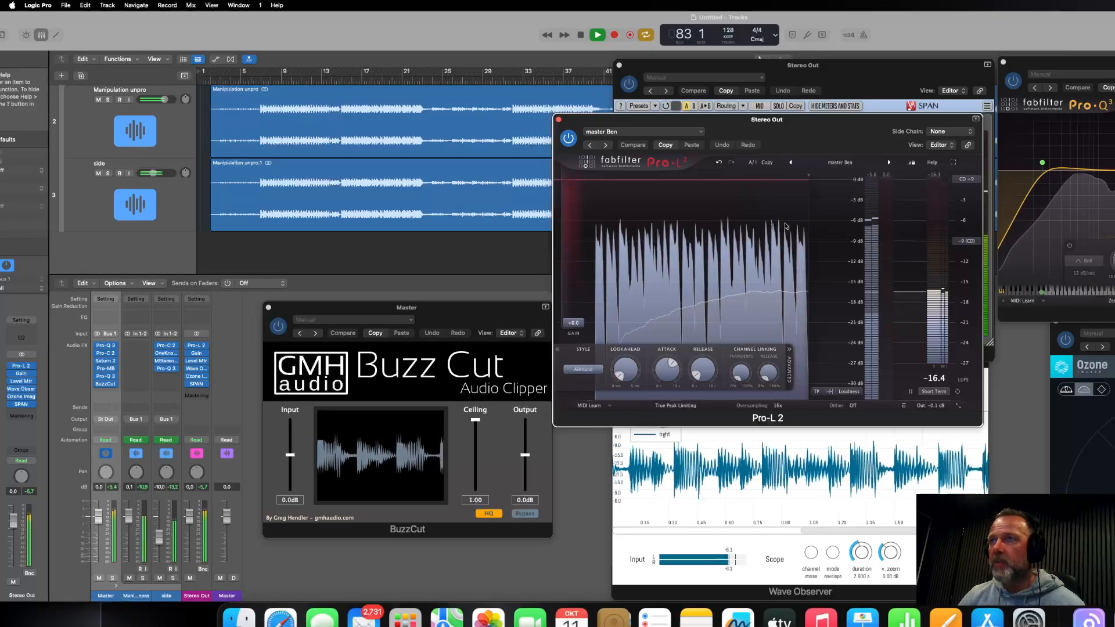
key(space)
drag(475, 422, 474, 469)
key(space)
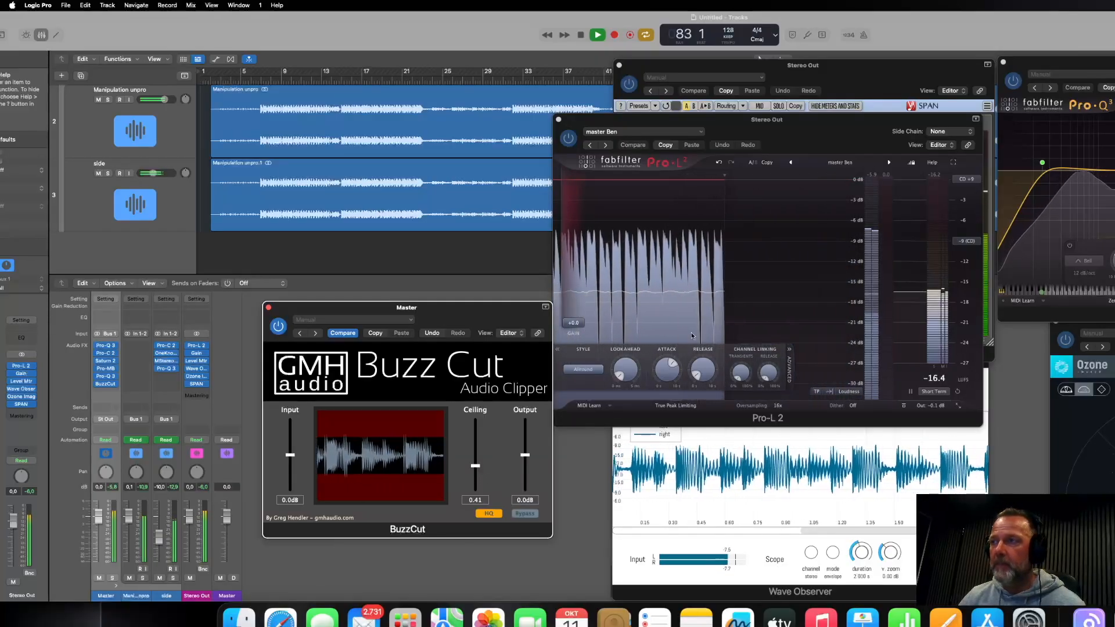
Arrange the Pro-L 2 and SPAN windows so both are visible and check SPAN's max crest factor during playback.
drag(759, 123, 797, 325)
key(space)
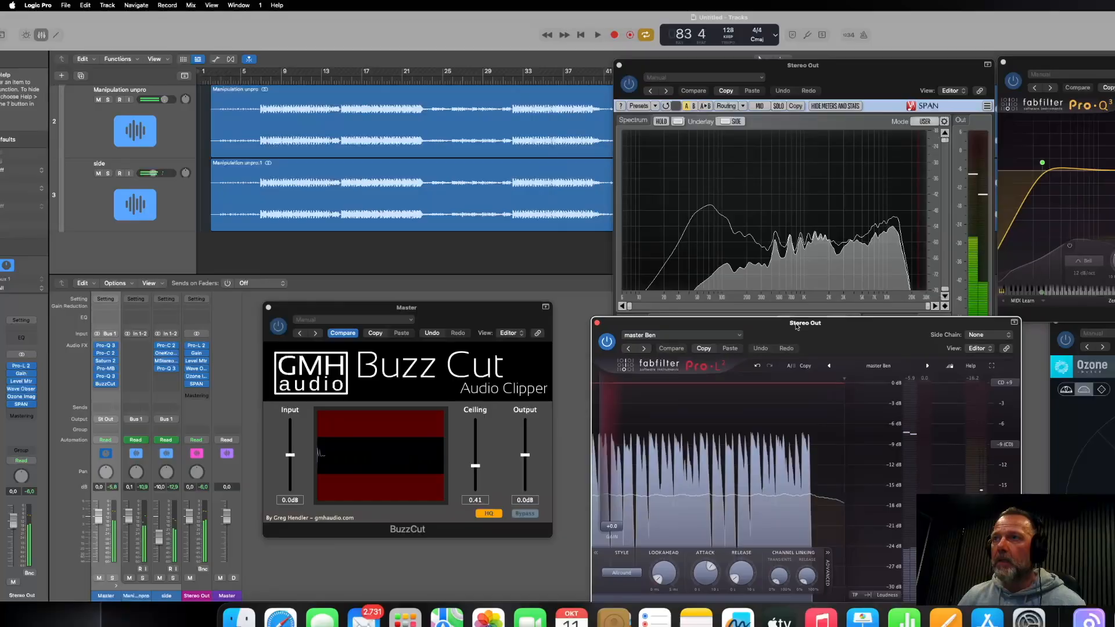
drag(767, 83, 715, 36)
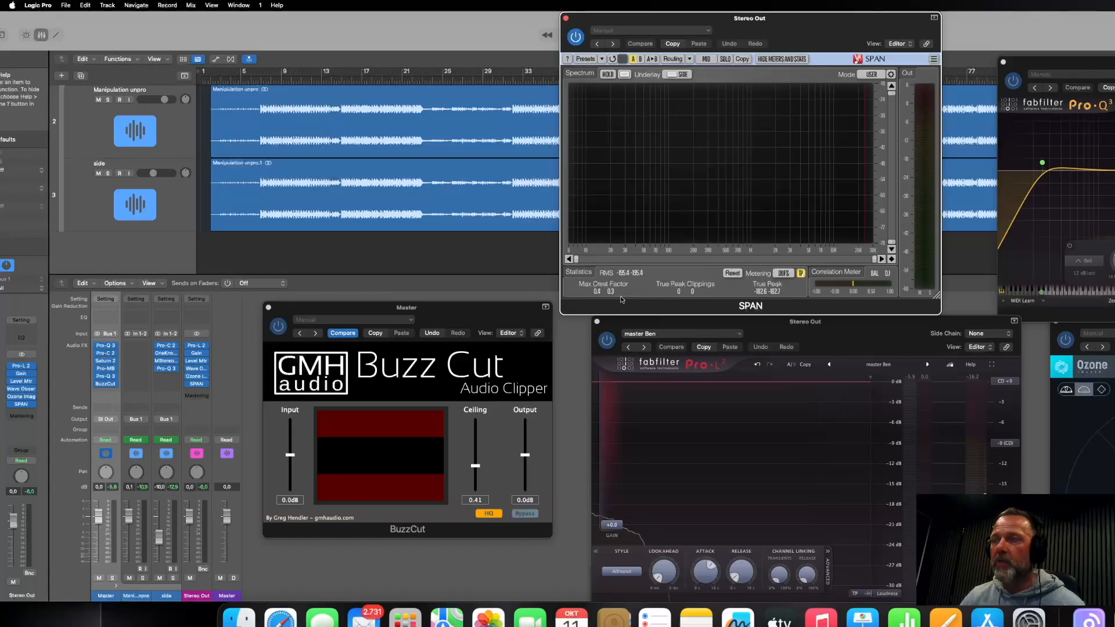
key(space)
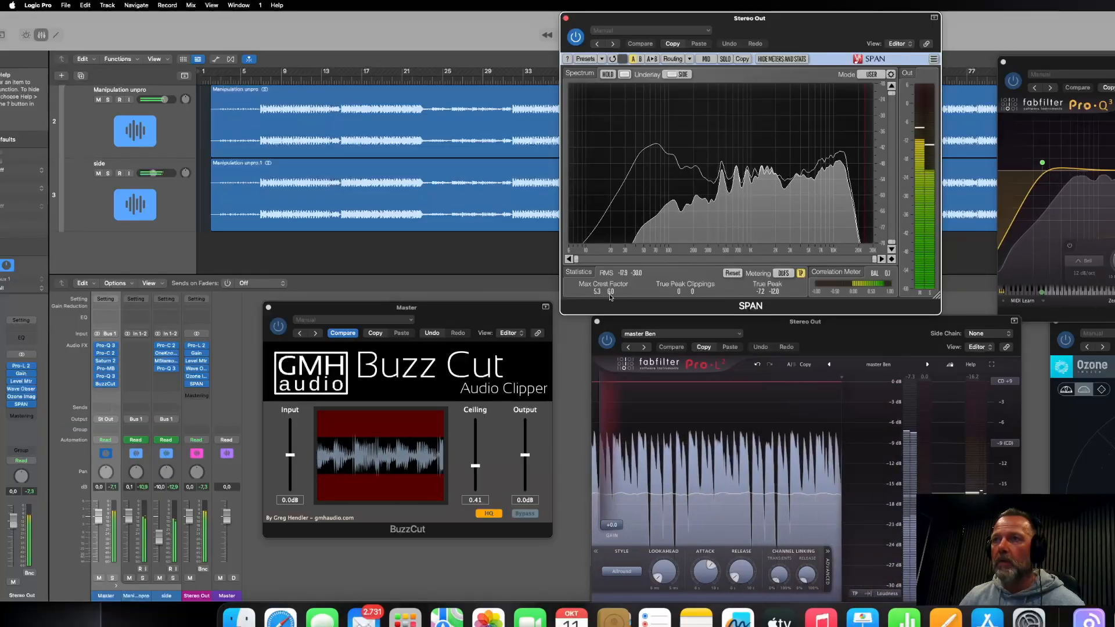
key(space)
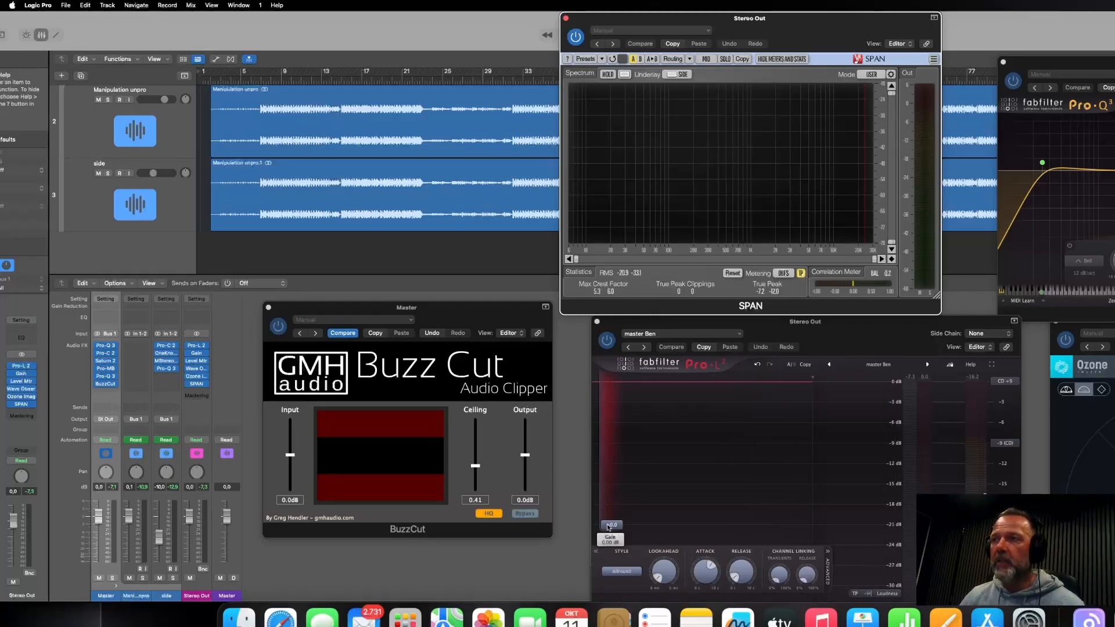
Raise Pro-L 2's gain during playback in two stages, to about 7.1 dB and about 8.8 dB.
key(space)
drag(609, 526, 613, 492)
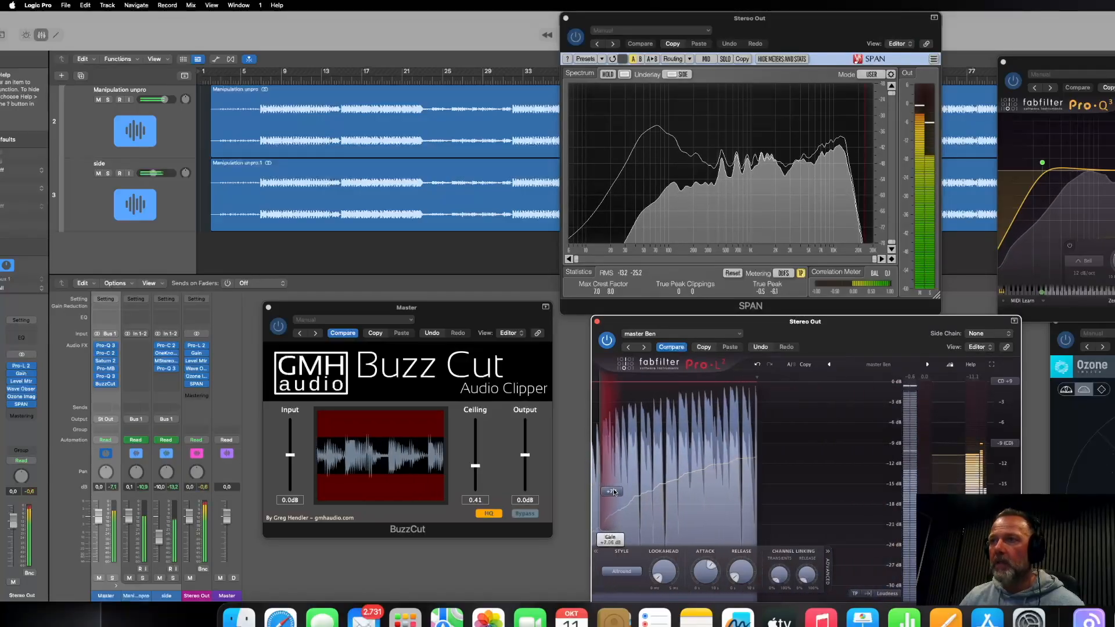
key(space)
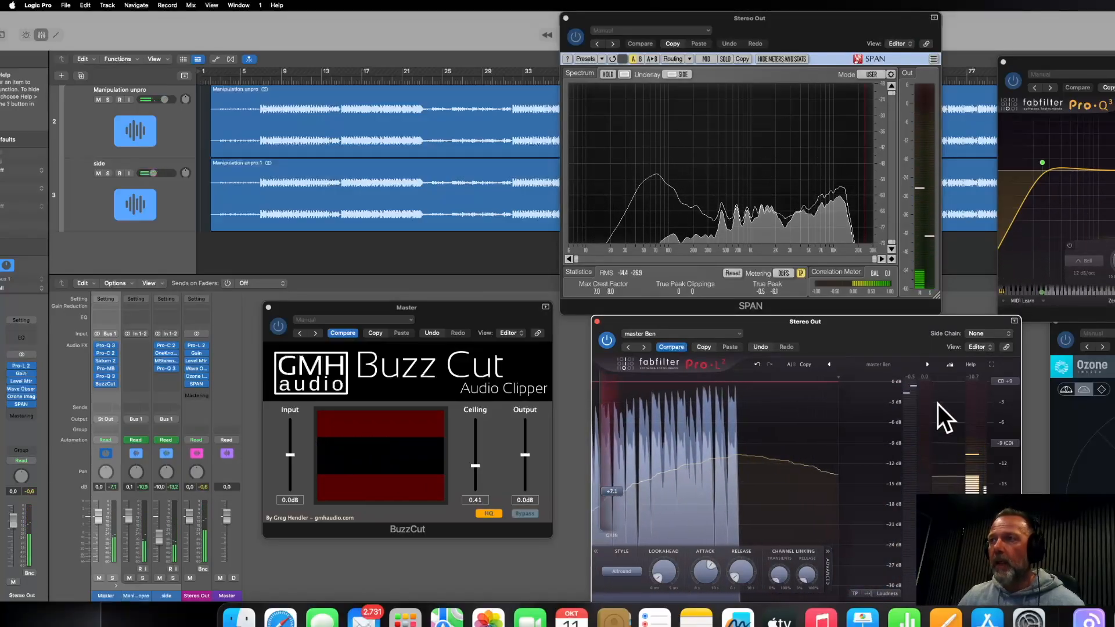
drag(871, 322, 868, 287)
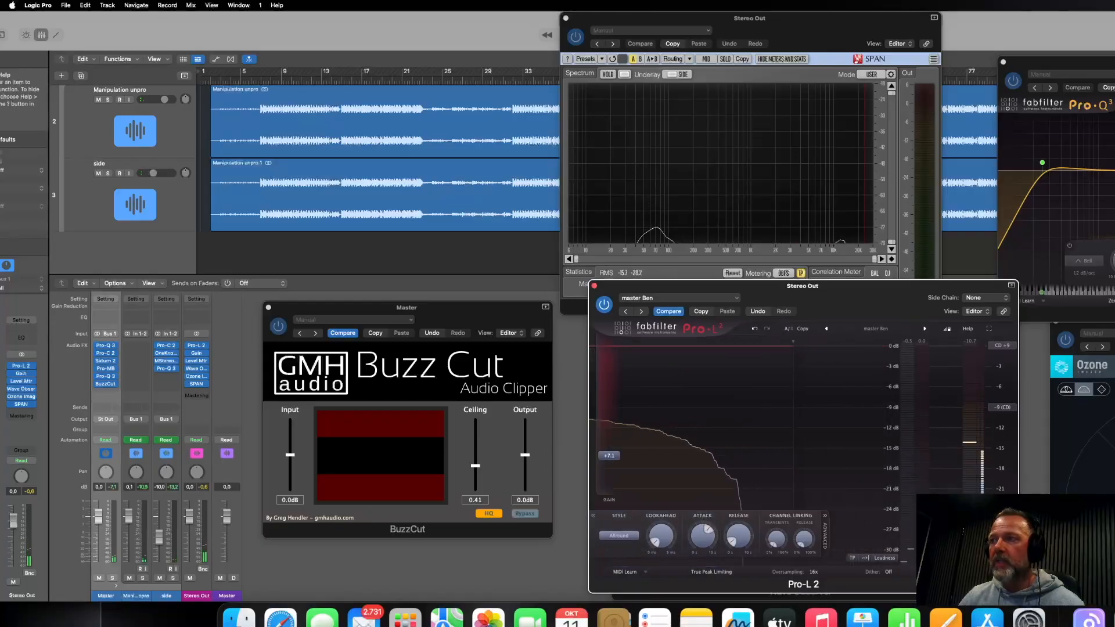
key(space)
drag(608, 456, 607, 447)
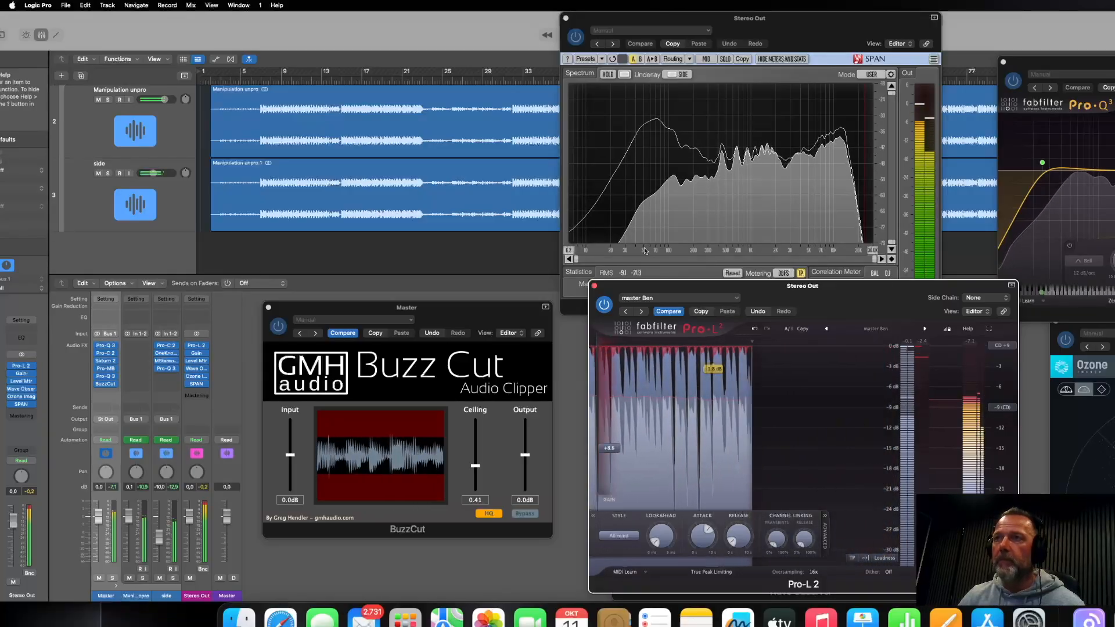
Bring SPAN forward, reset its statistics and compare the max crest factor over repeated playback passes.
click(655, 281)
key(space)
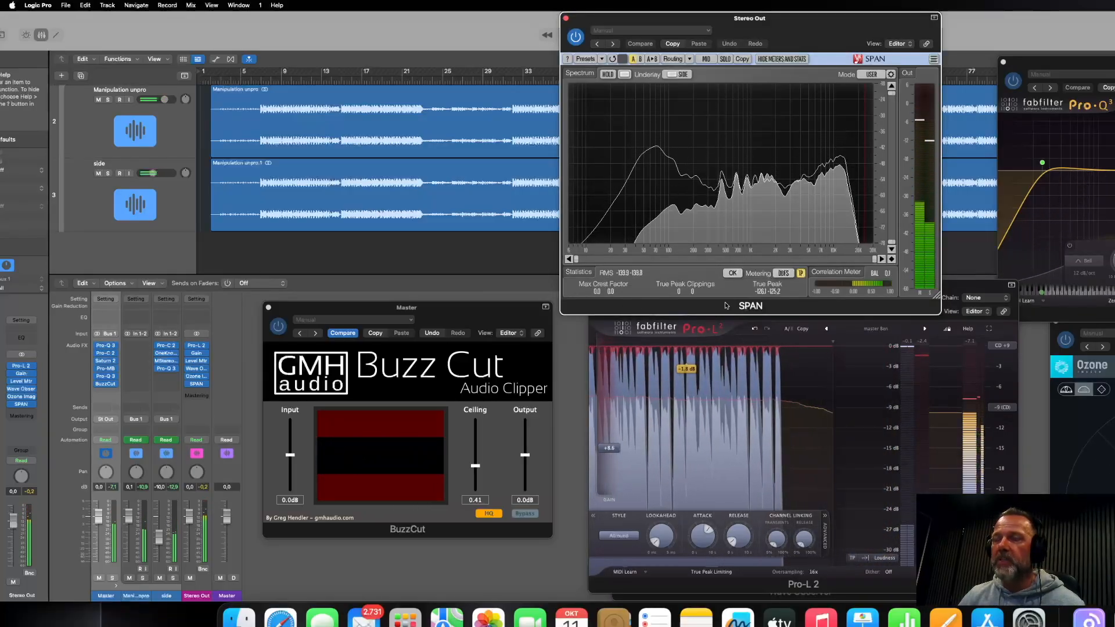
key(space)
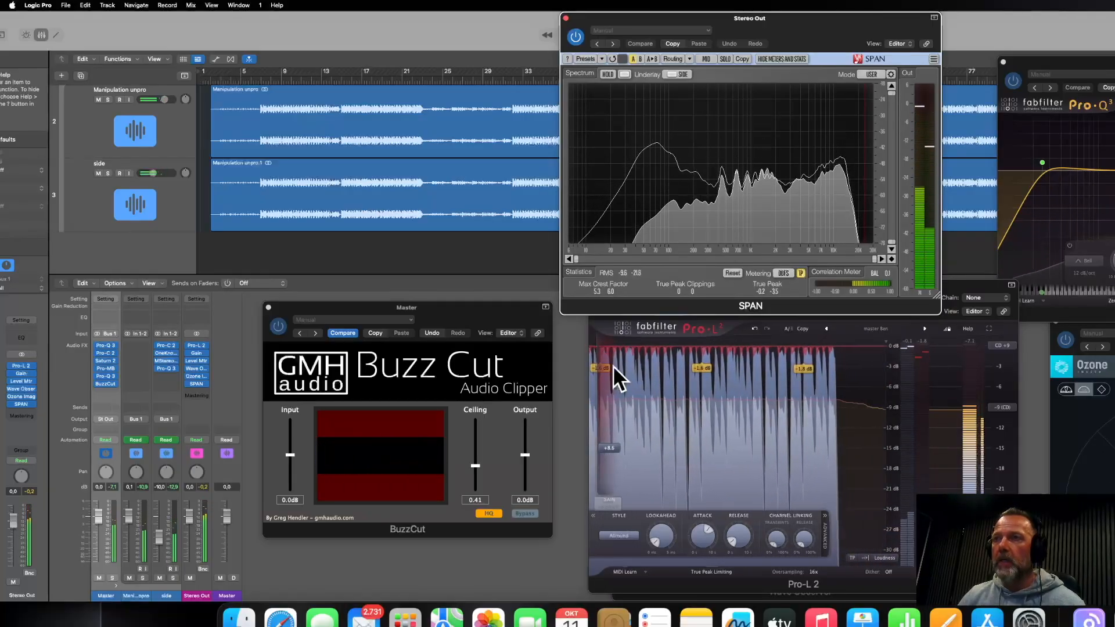
key(space)
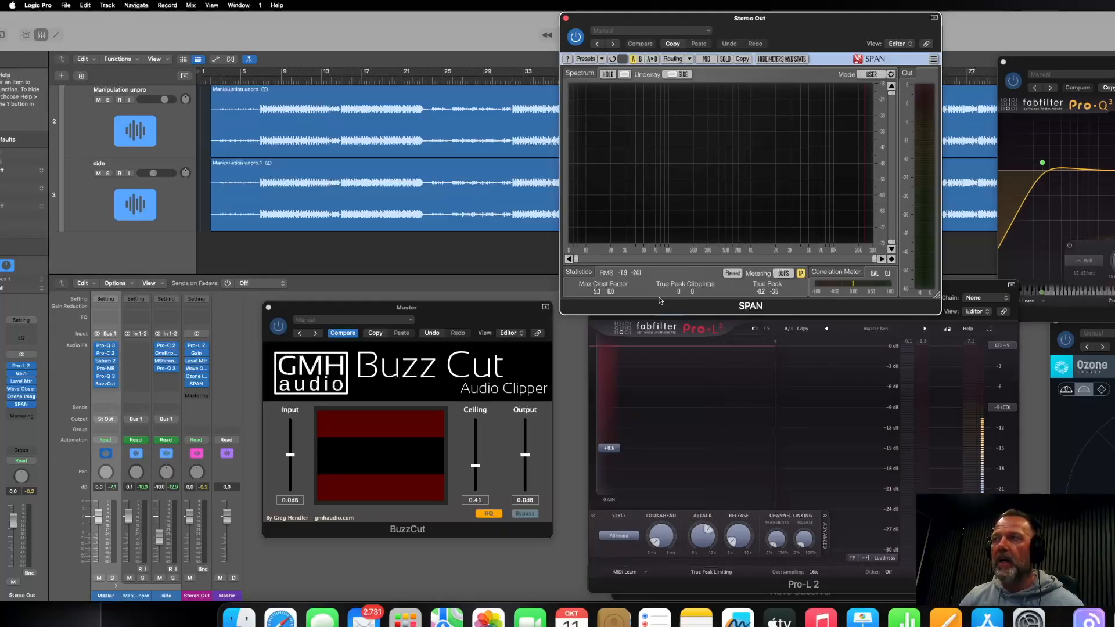
key(space)
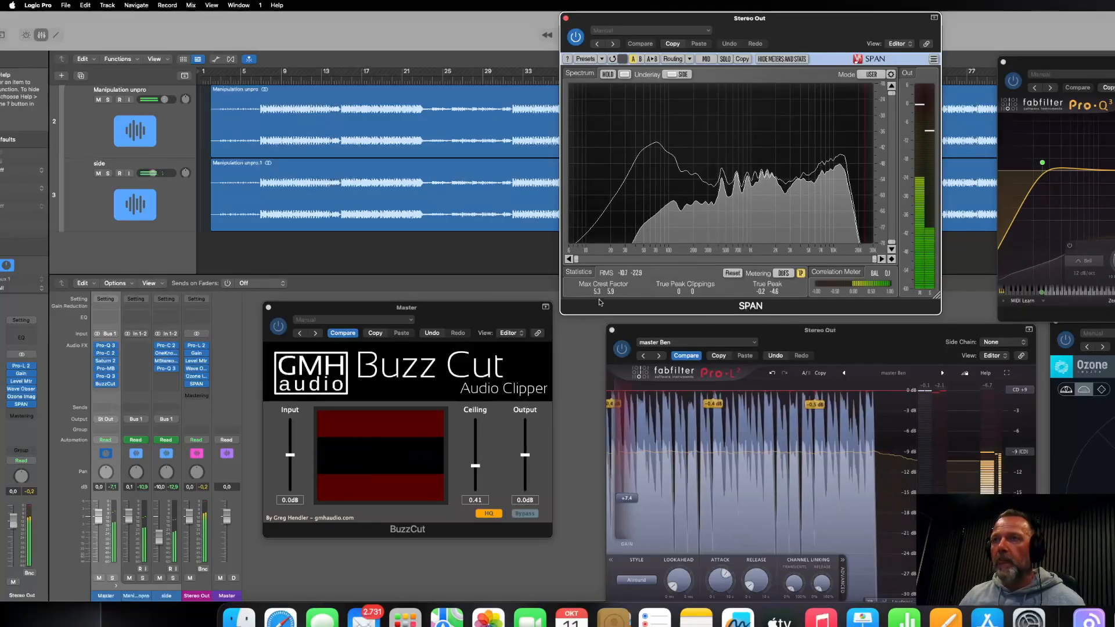
key(space)
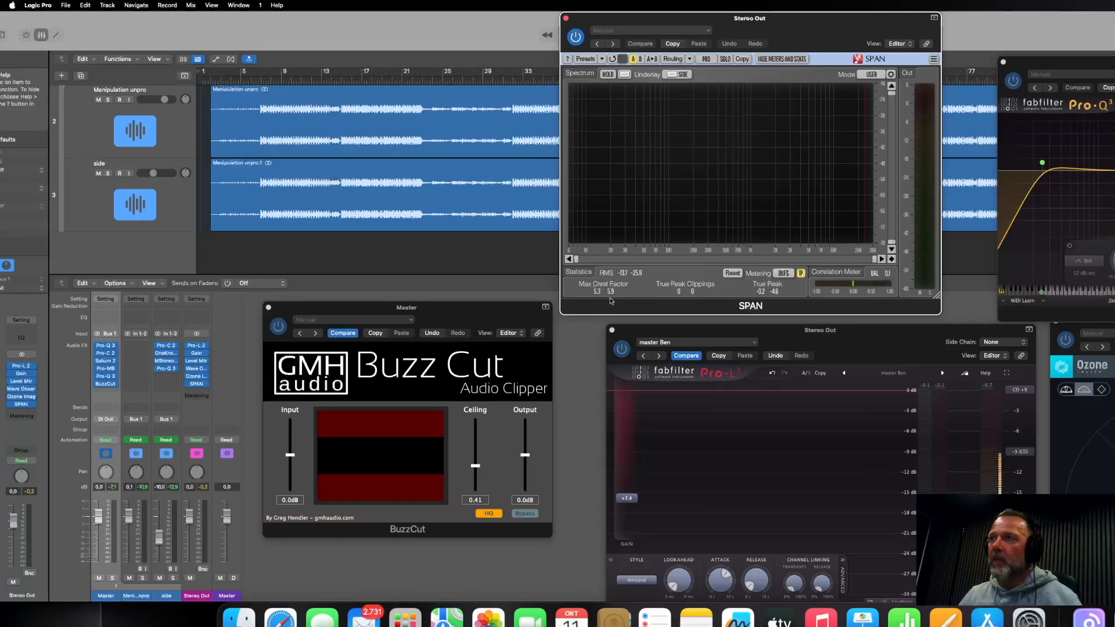
Raise Pro-L 2's gain to about 8.5 dB during playback, move its window clear of SPAN and recheck the crest factor.
drag(799, 328, 776, 256)
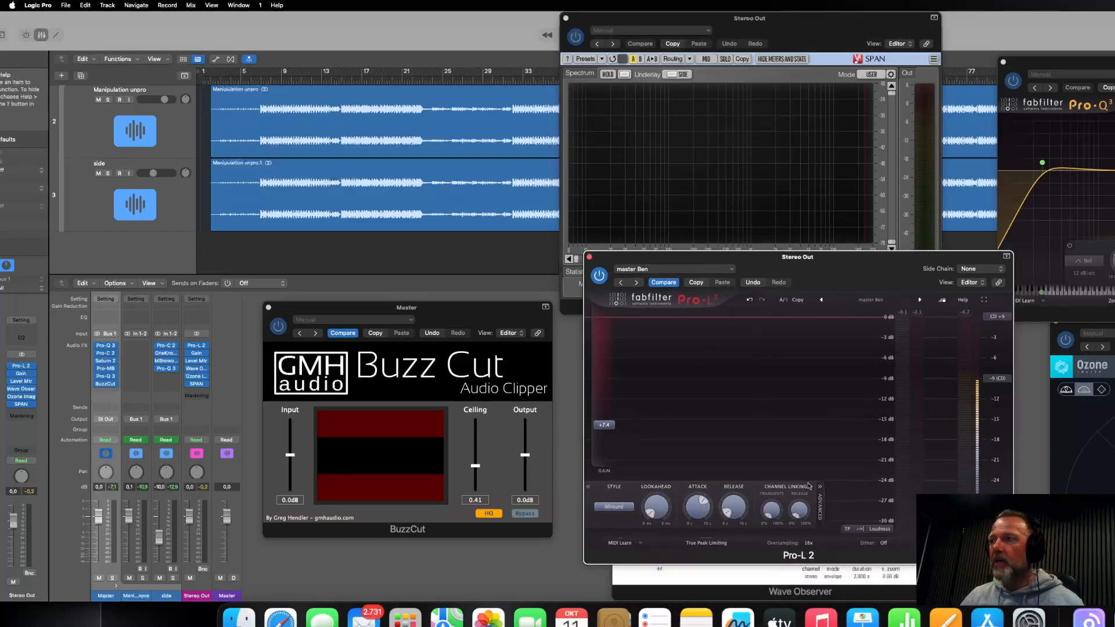
key(space)
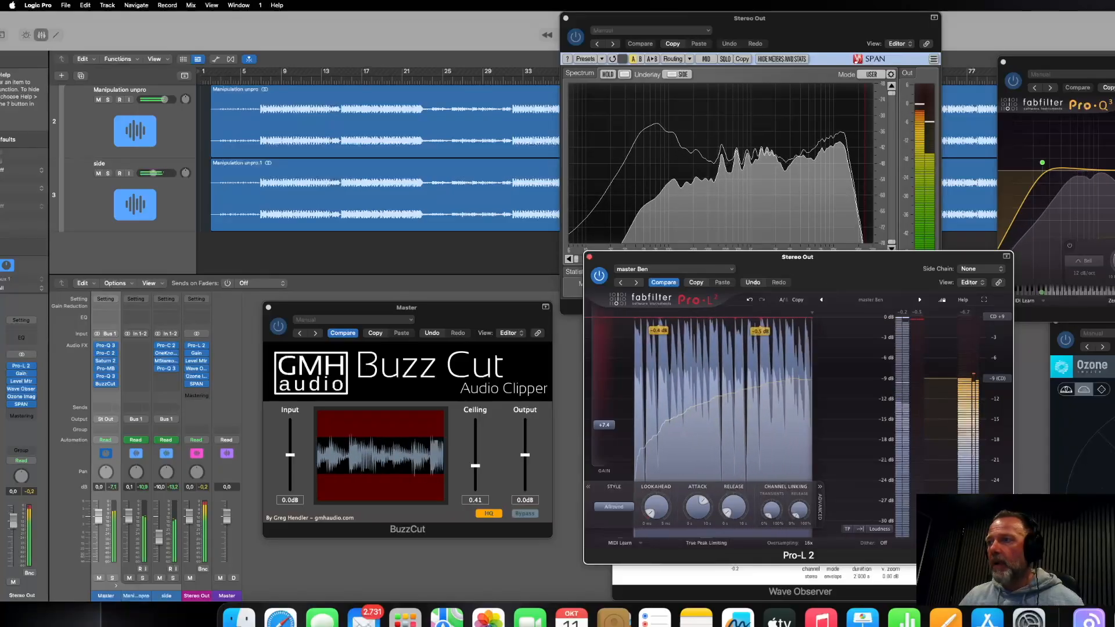
mouse_move(611, 427)
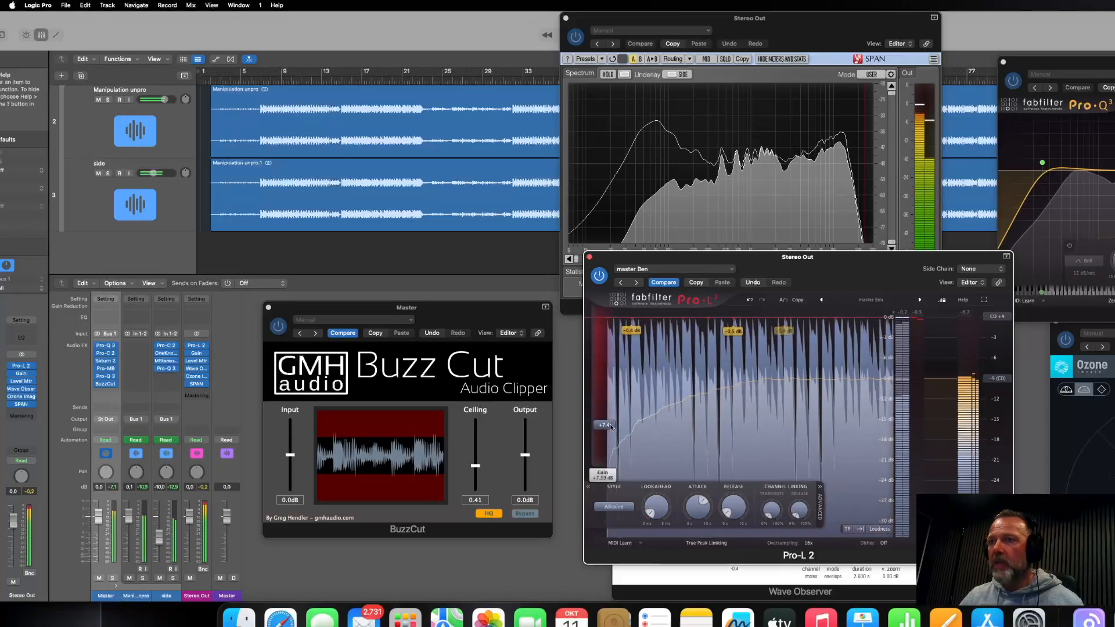
drag(610, 427, 614, 419)
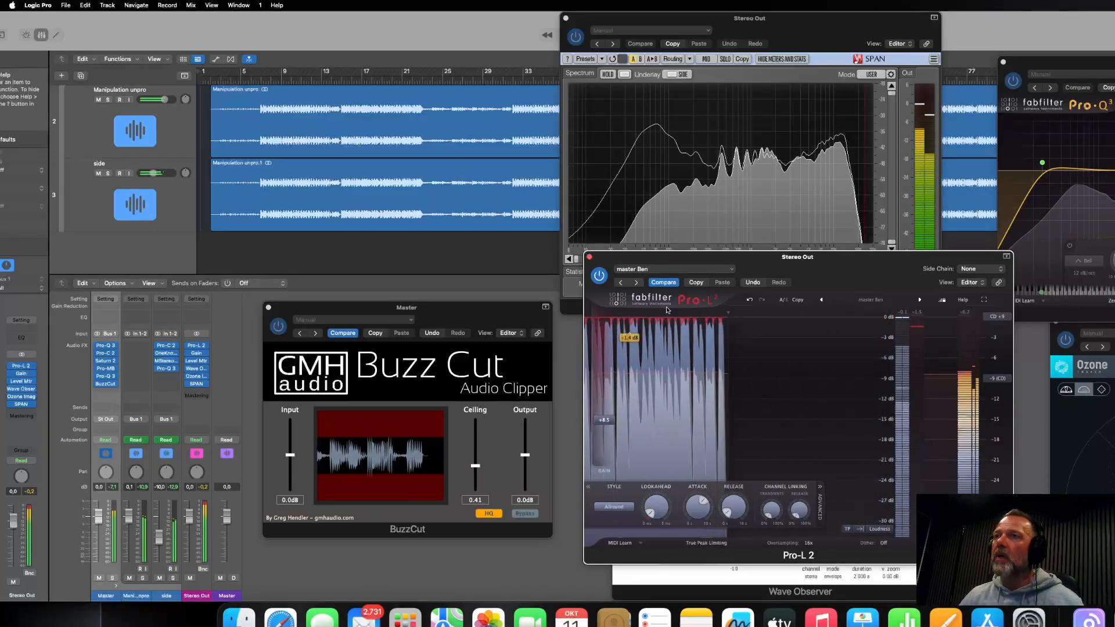
key(space)
drag(661, 254, 717, 353)
click(732, 276)
key(space)
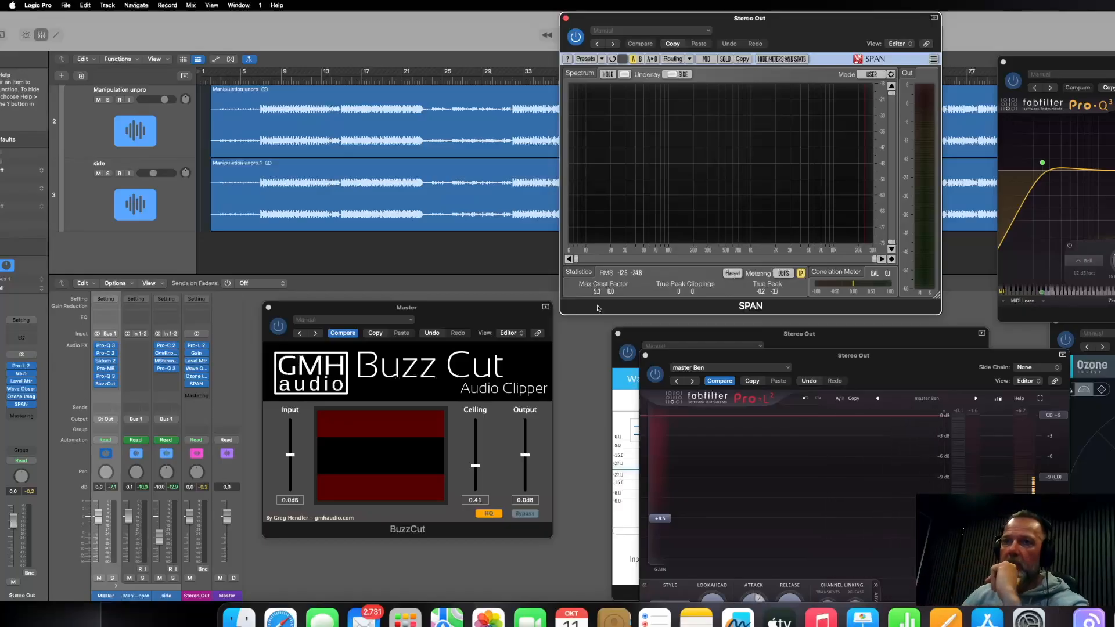
Open Pro-C 2 on the Master stack beside SPAN, raise its threshold slightly during playback and reset SPAN's statistics.
click(106, 353)
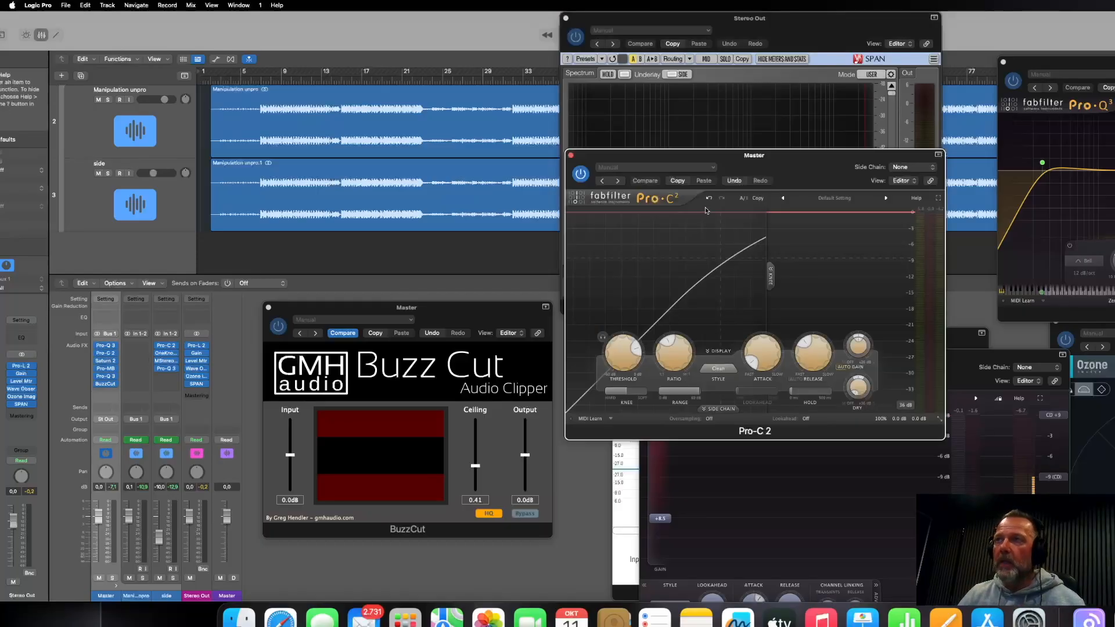
drag(715, 160, 394, 35)
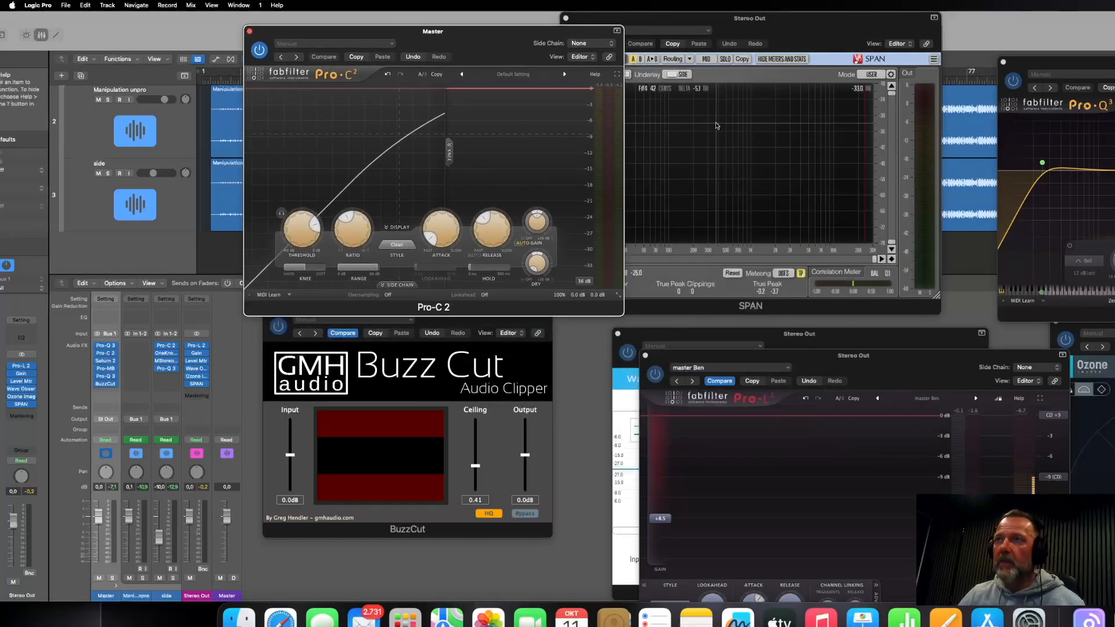
drag(741, 24, 841, 25)
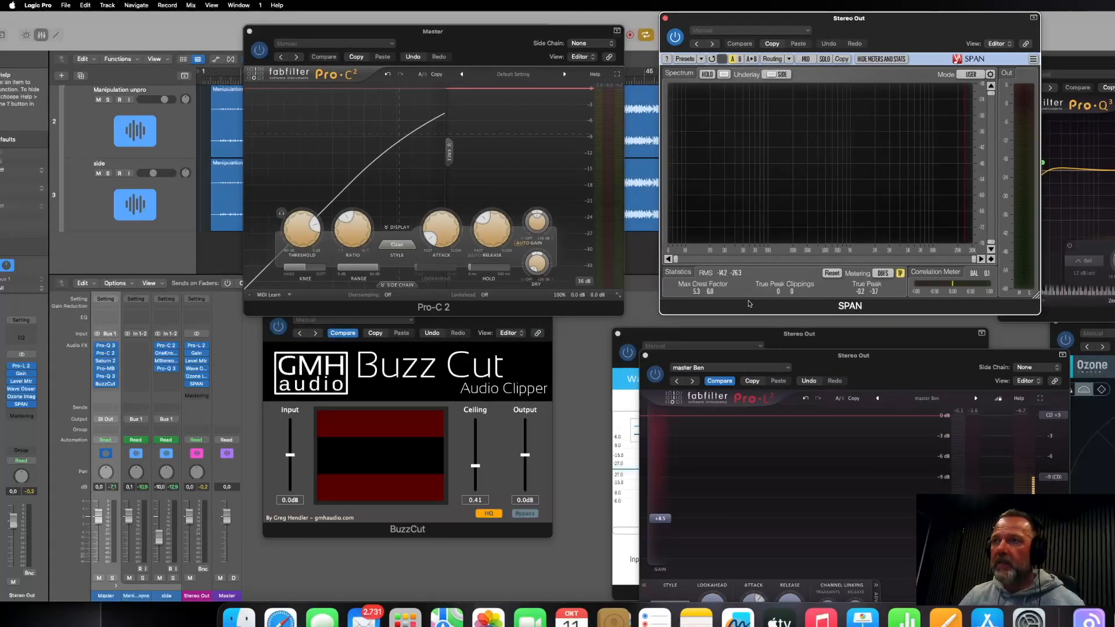
key(space)
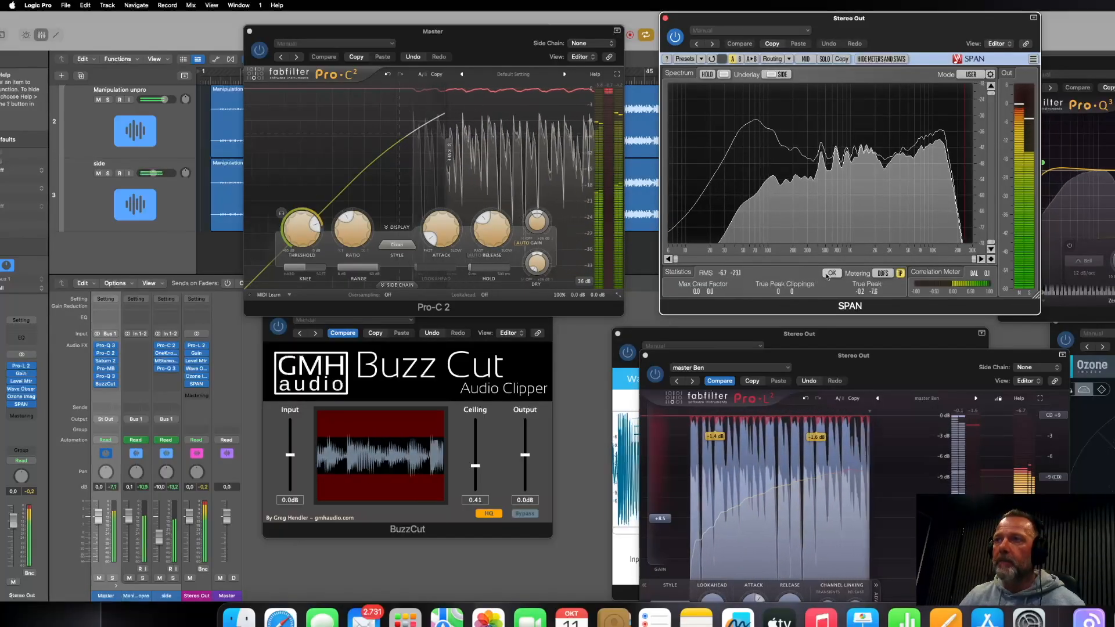
click(305, 227)
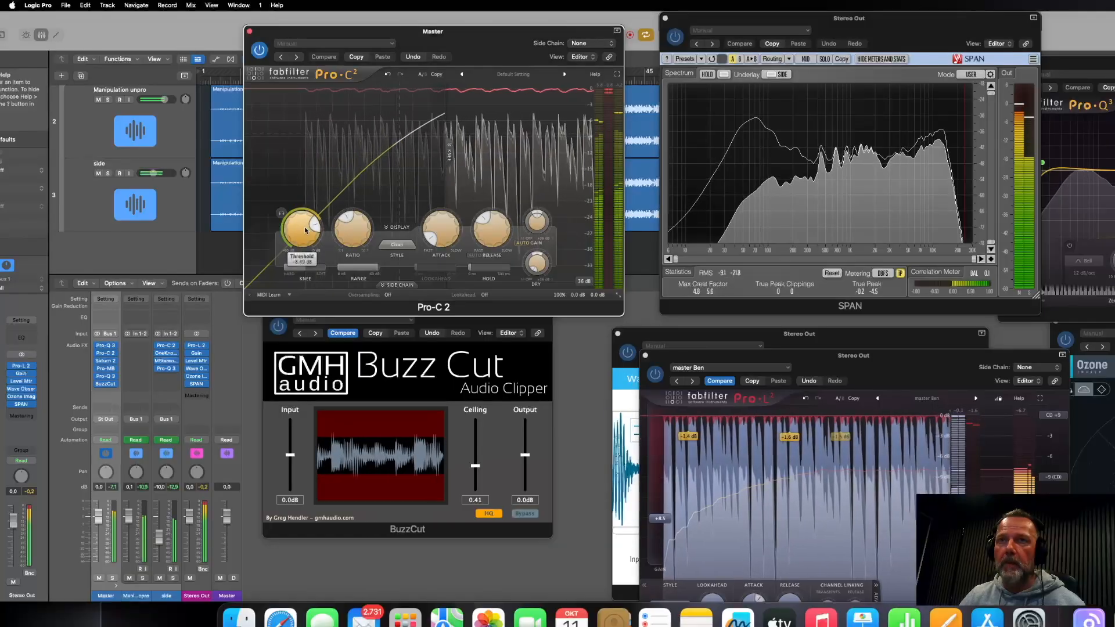
drag(304, 227, 310, 213)
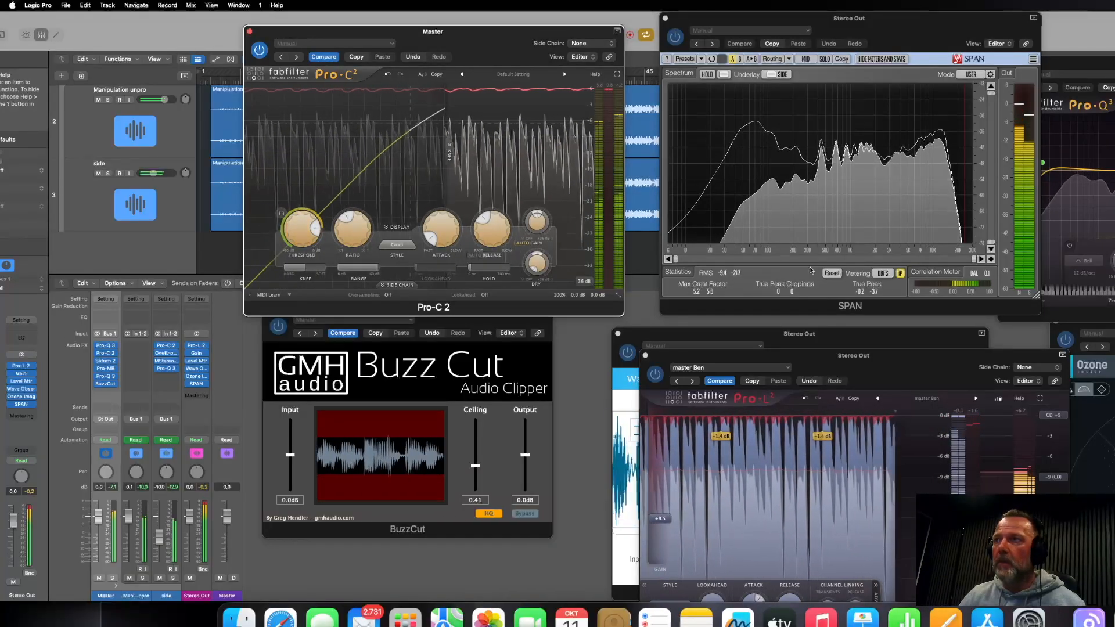
click(842, 277)
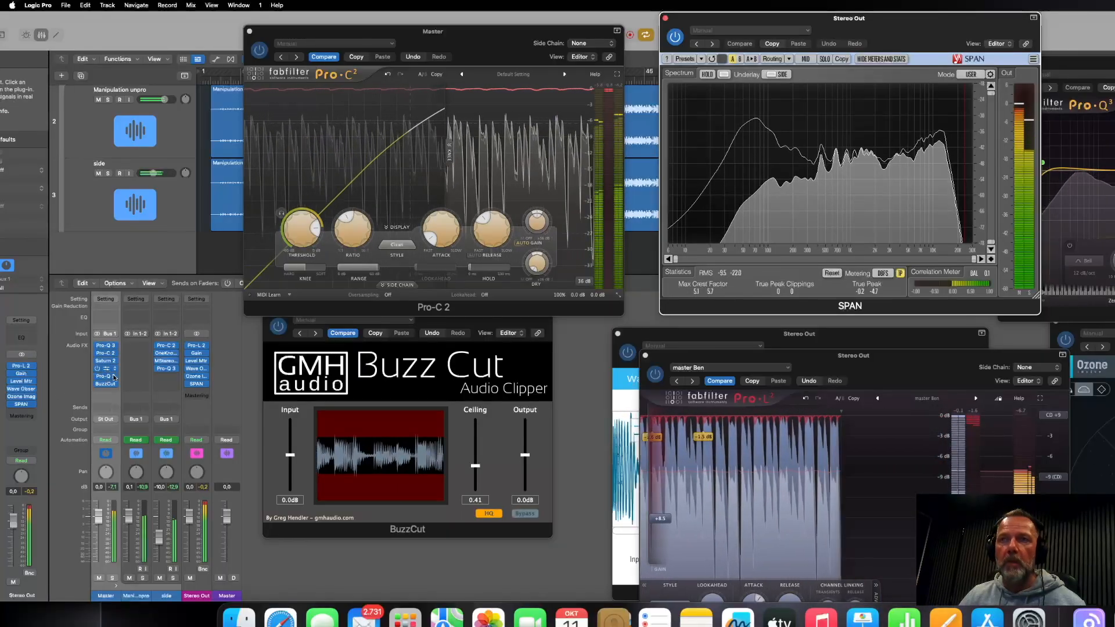
Open Pro-MB on the Master stack, adjust the compression of its low and mid bands during playback and reset SPAN's statistics.
click(106, 368)
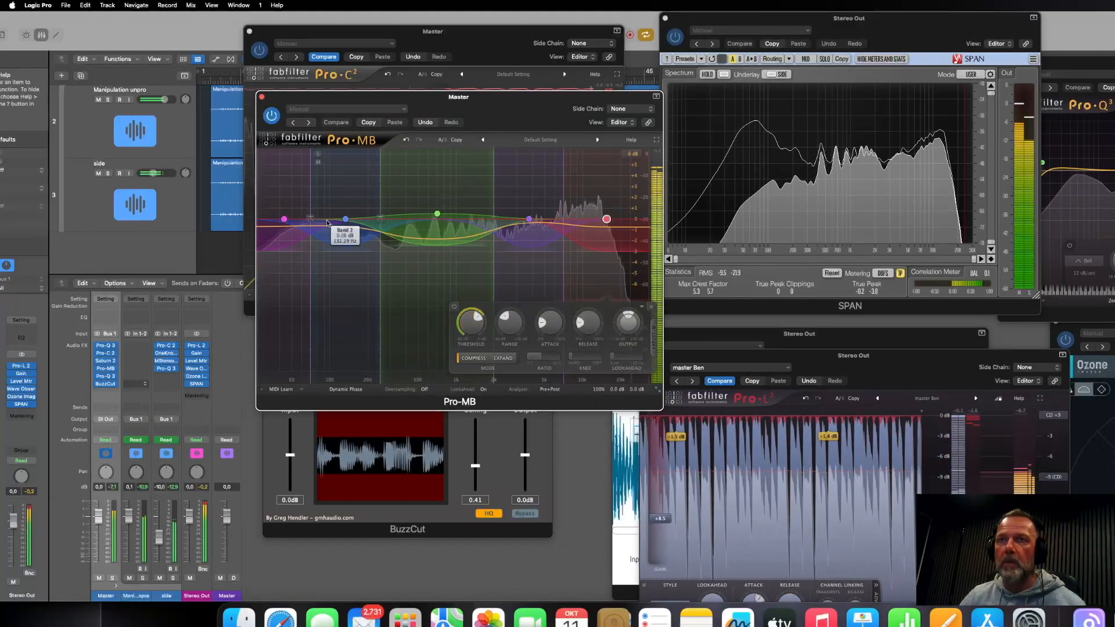
click(284, 220)
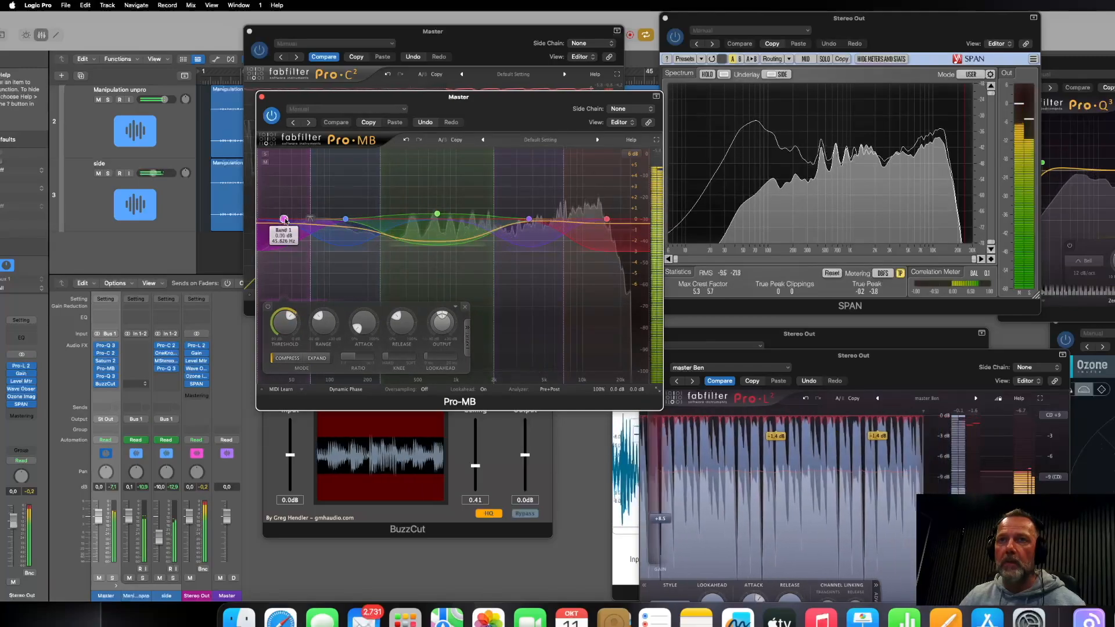
click(436, 215)
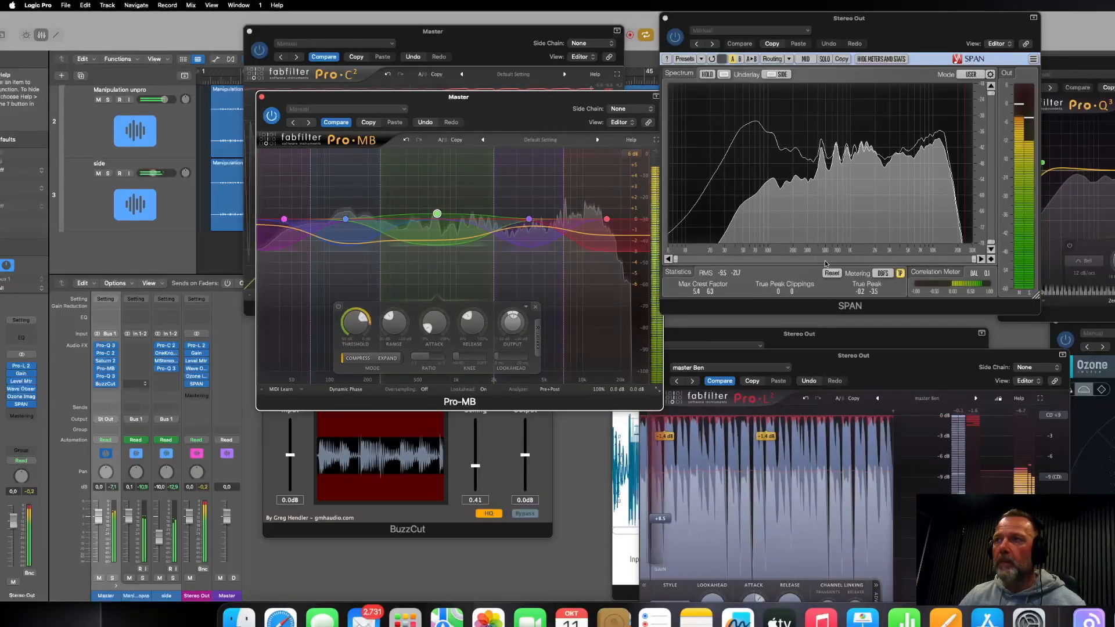
click(832, 273)
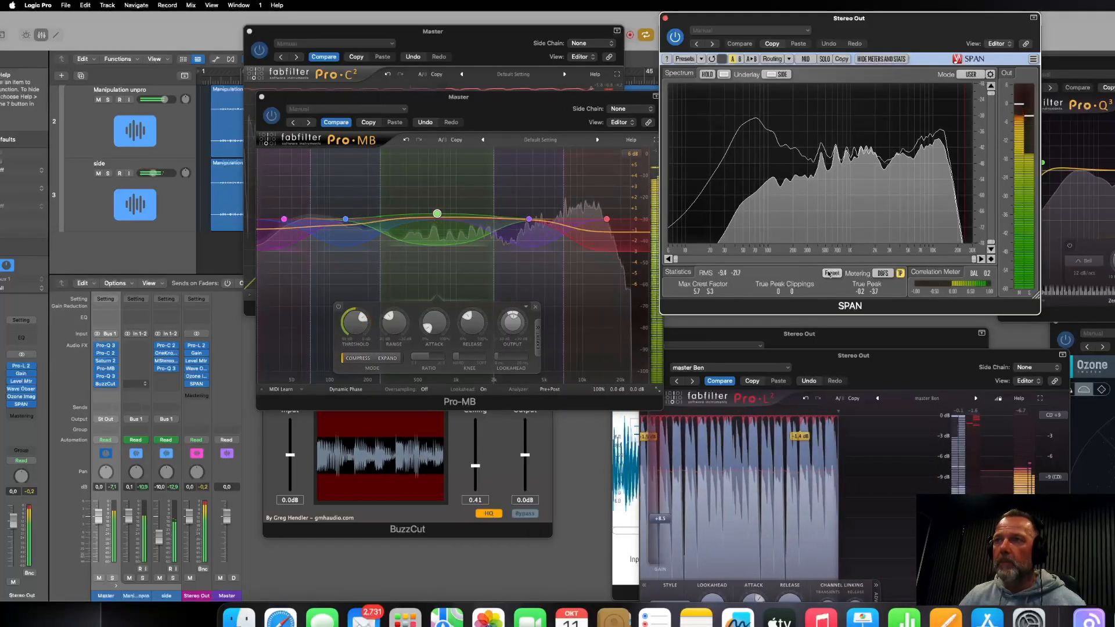
Fine-tune the thresholds of Pro-MB bands 3, 4 and 2 during playback and reset SPAN's statistics to recheck the crest factor.
mouse_move(361, 317)
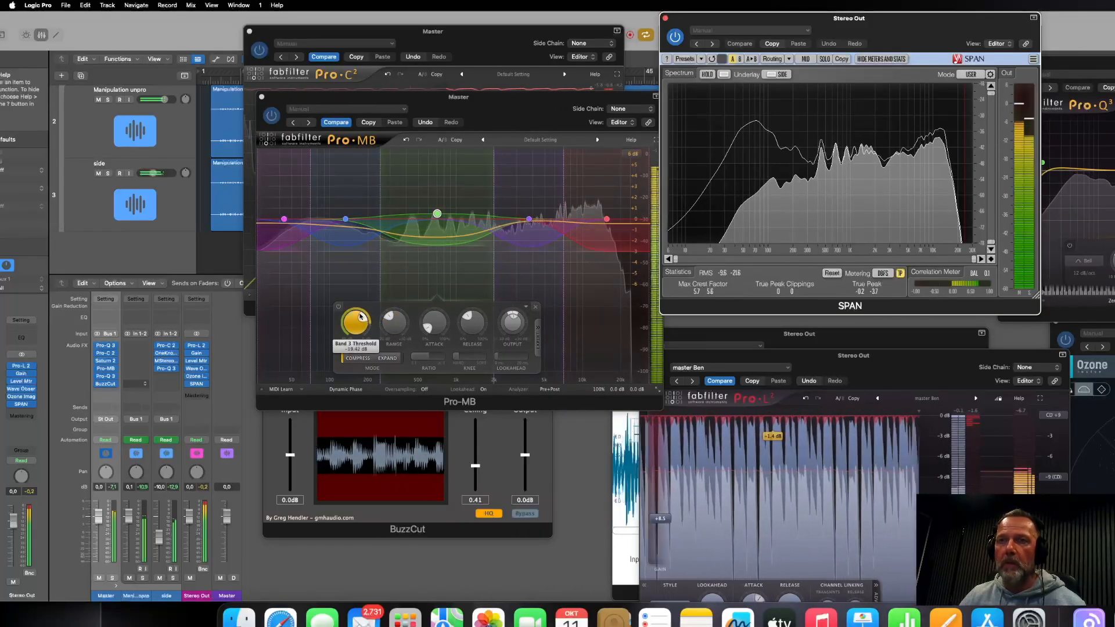
click(529, 219)
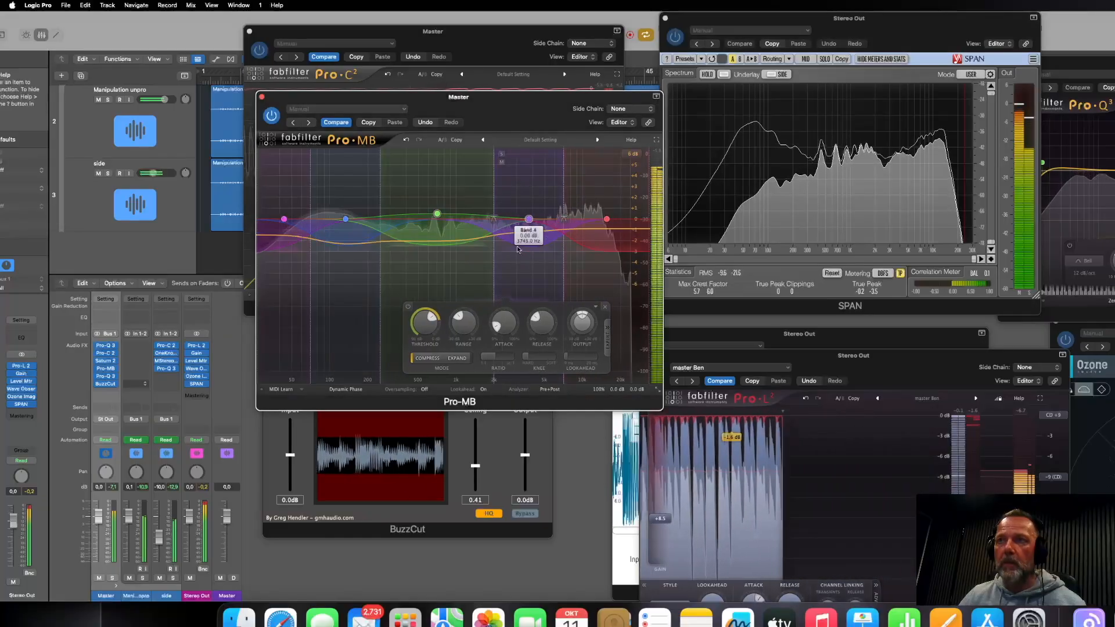
mouse_move(452, 319)
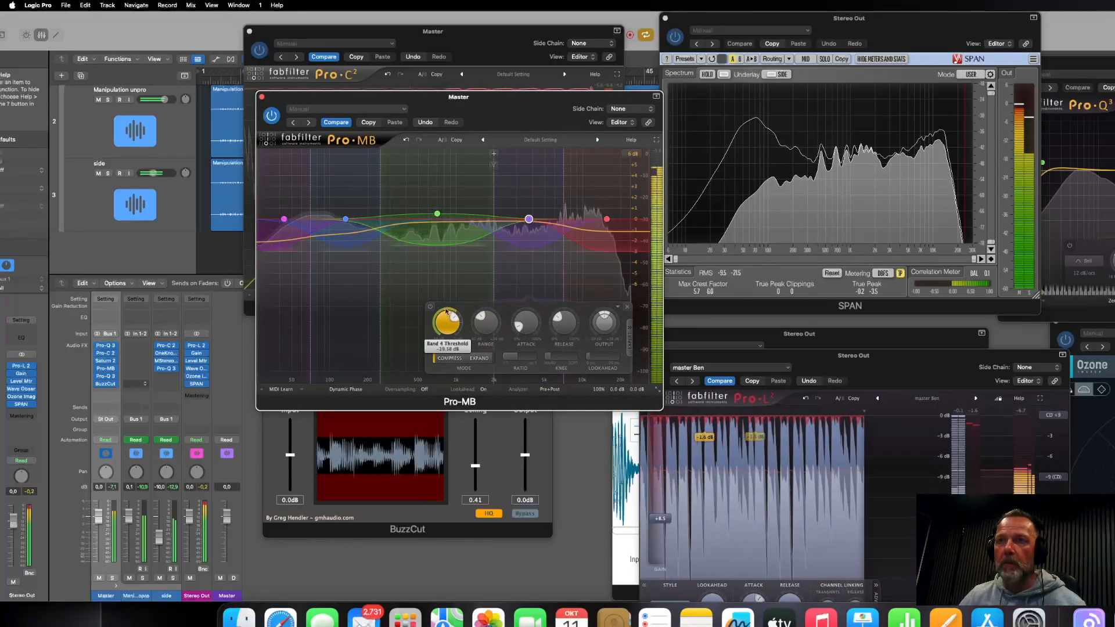
click(345, 219)
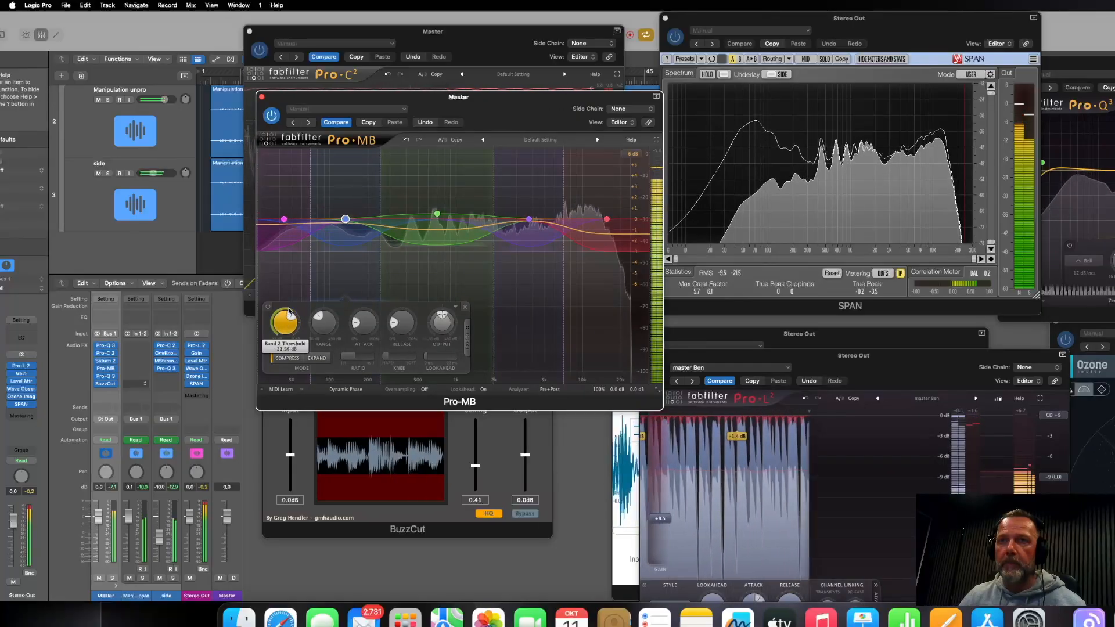
click(825, 276)
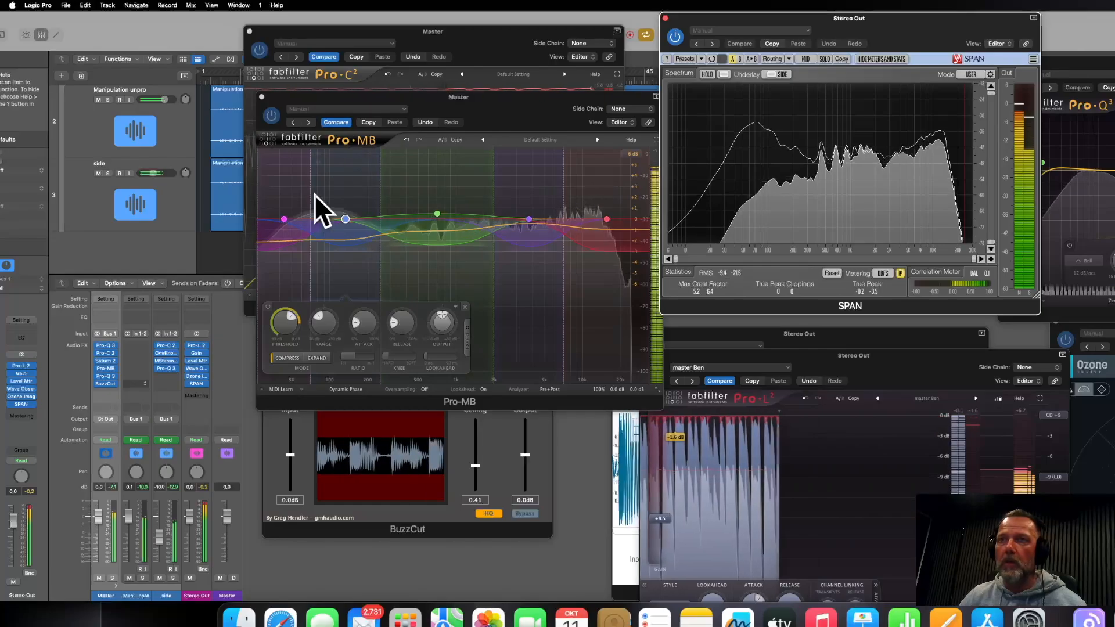
Close the Master stack's Pro-MB and Pro-C 2 windows and stop playback.
click(262, 97)
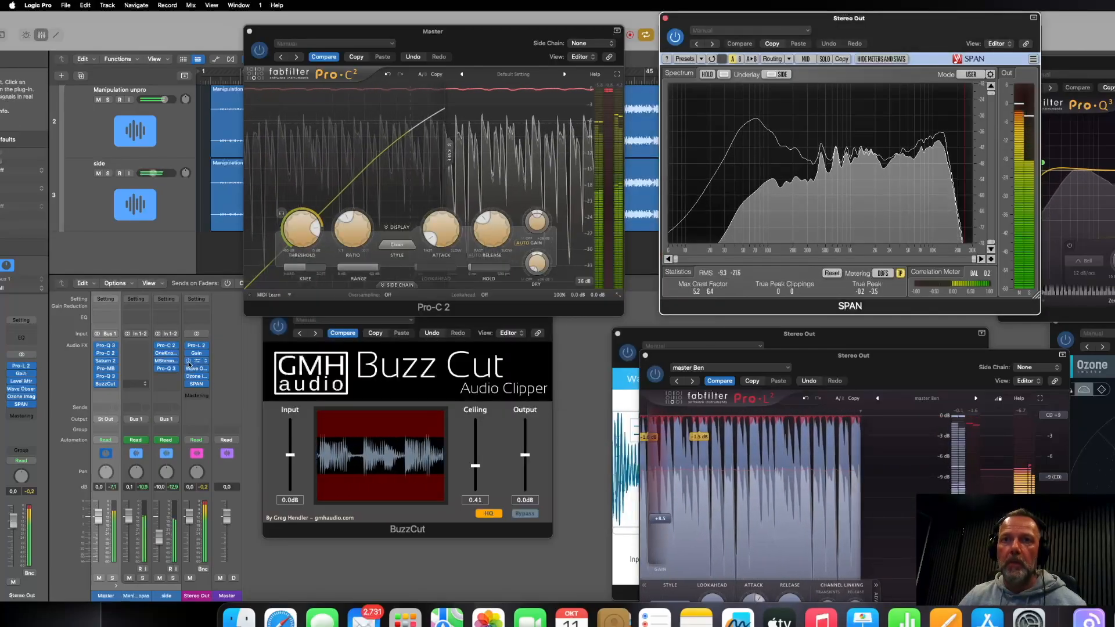
click(250, 32)
key(space)
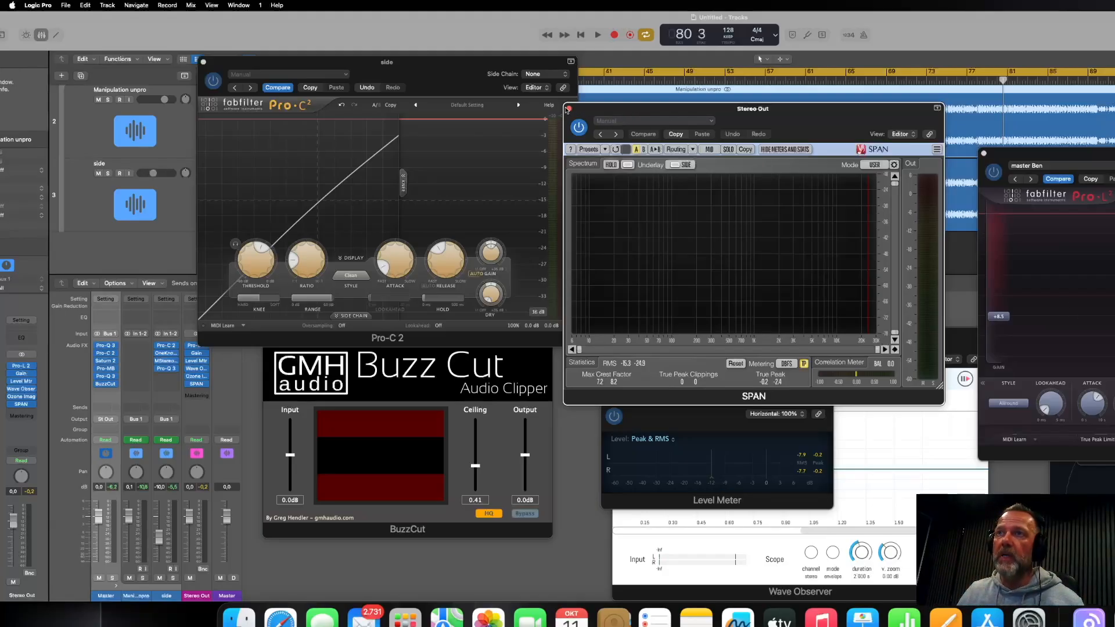
Close the remaining plug-in windows: SPAN, Pro-L 2, Level Meter, Wave Observer, Ozone Imager, the side track's Pro-C 2 and BuzzCut.
click(569, 109)
click(984, 155)
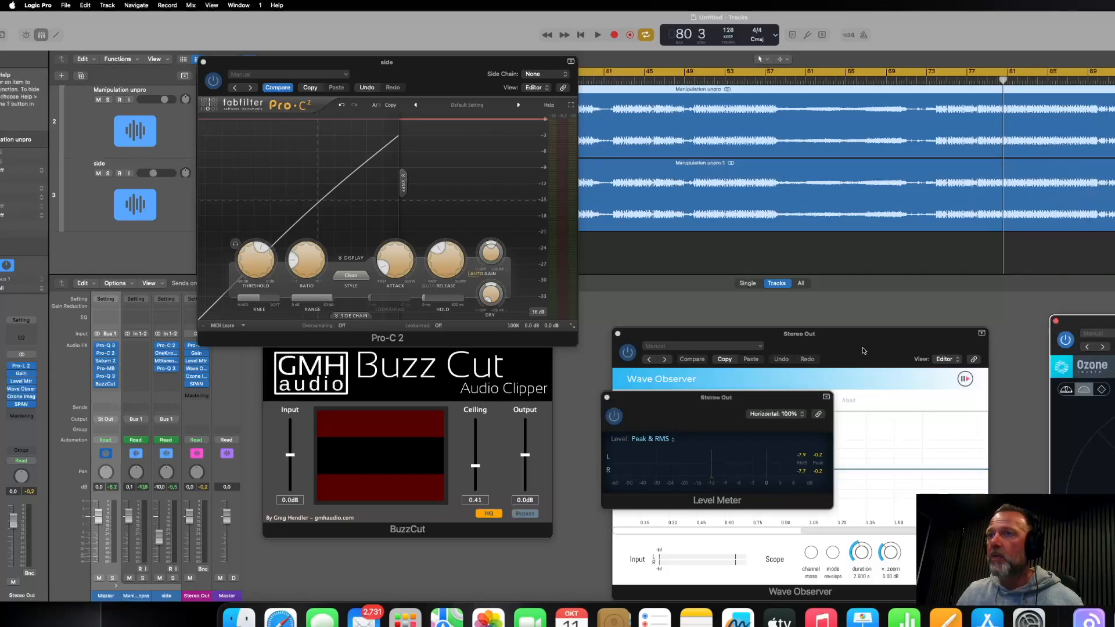
click(606, 397)
click(618, 335)
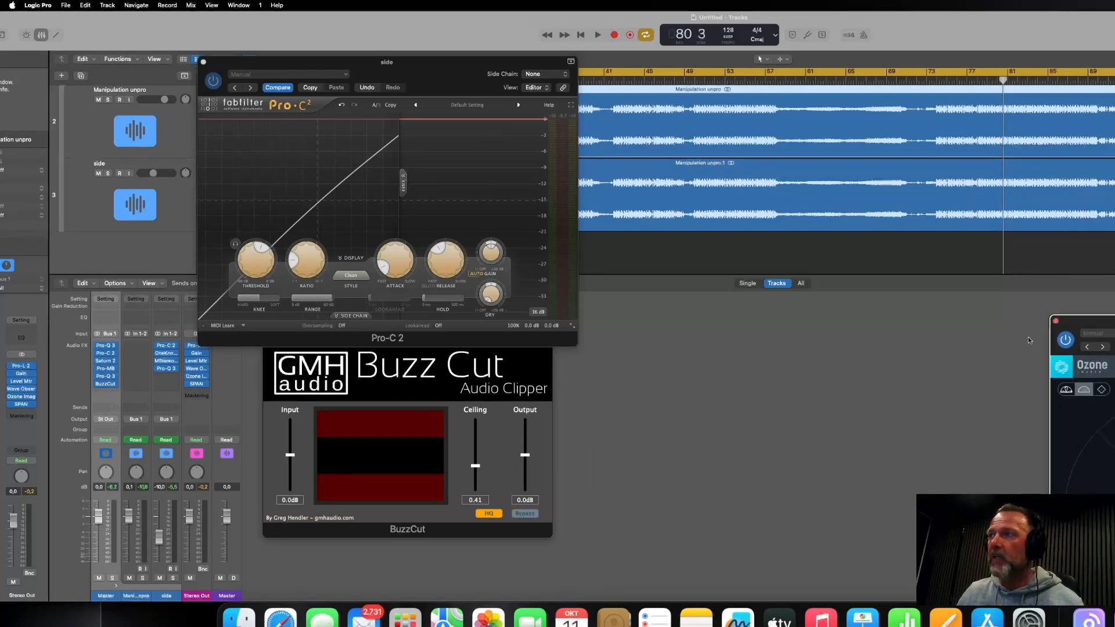
click(1055, 321)
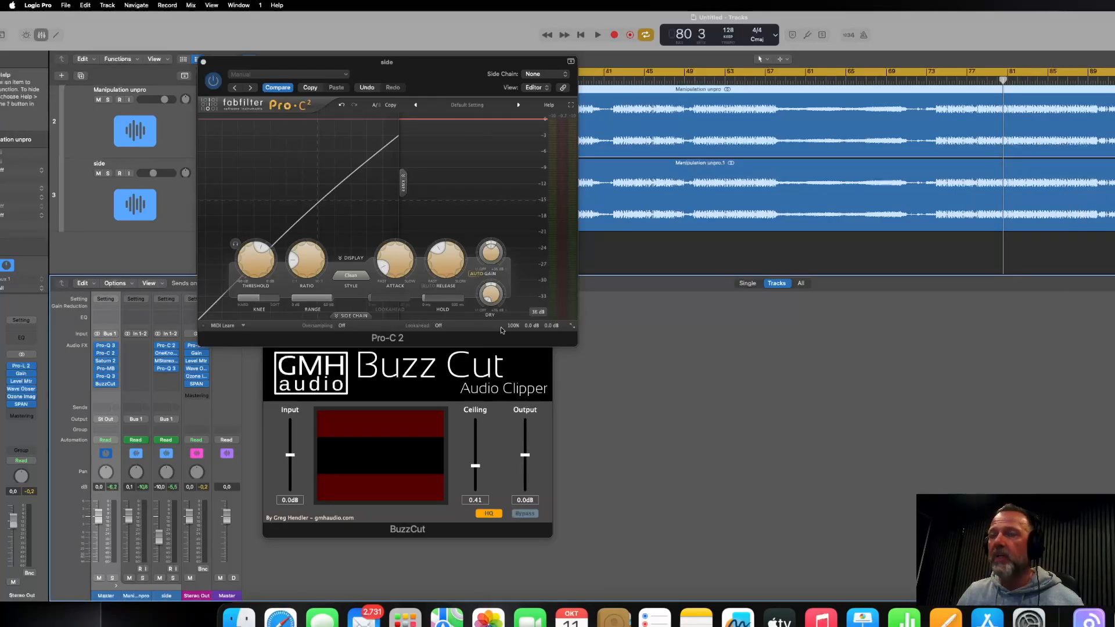
click(203, 62)
click(264, 308)
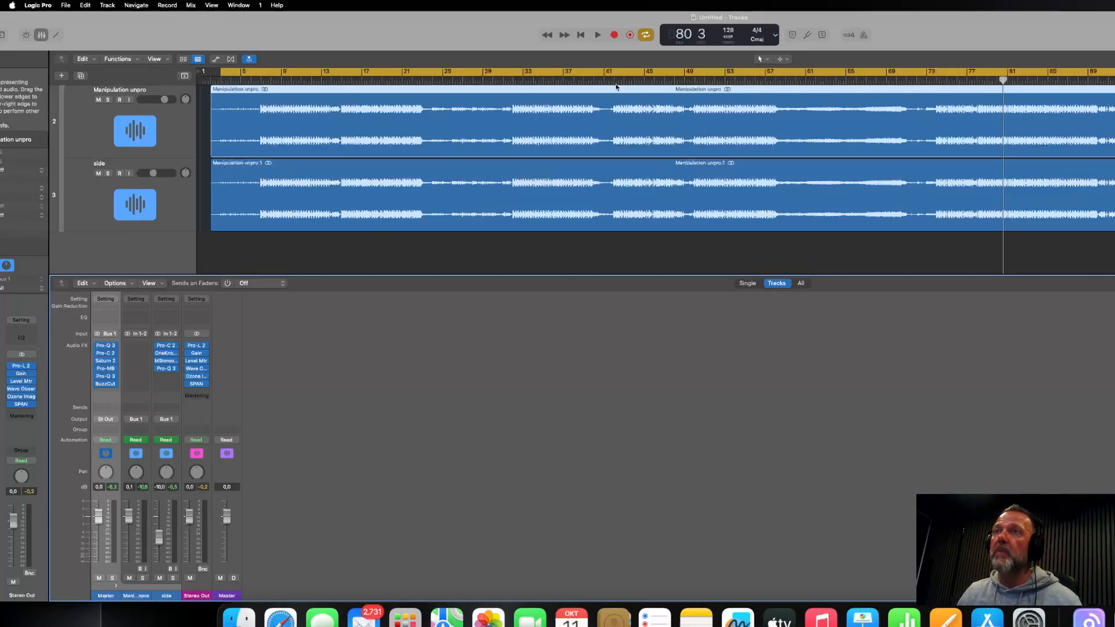
Play the processed mix from the start of the cycle range to listen to the finished master.
click(607, 80)
key(space)
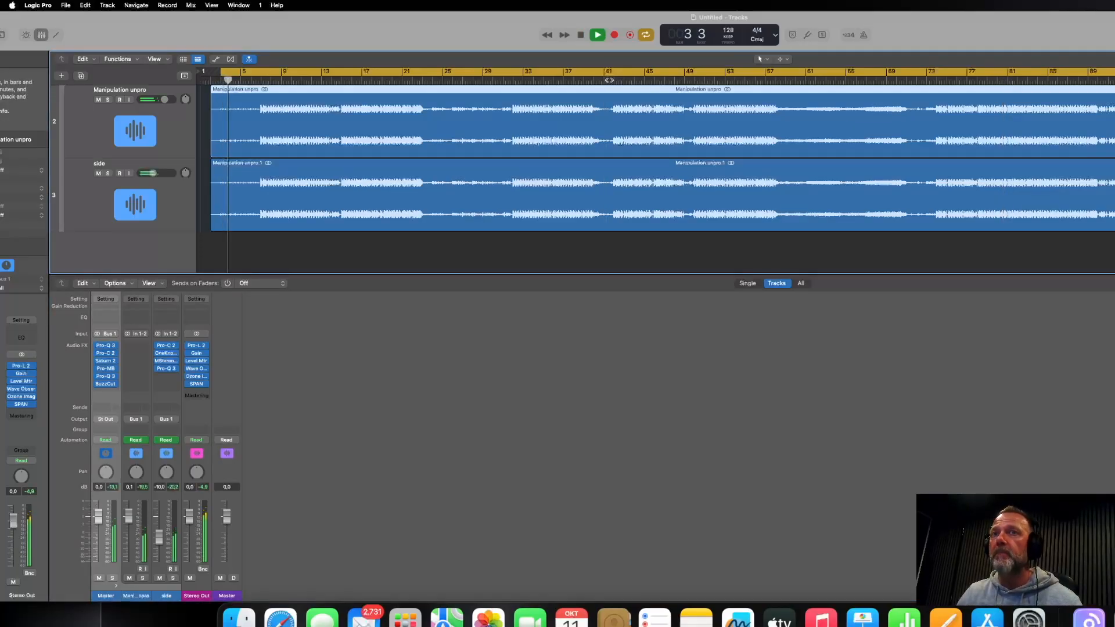